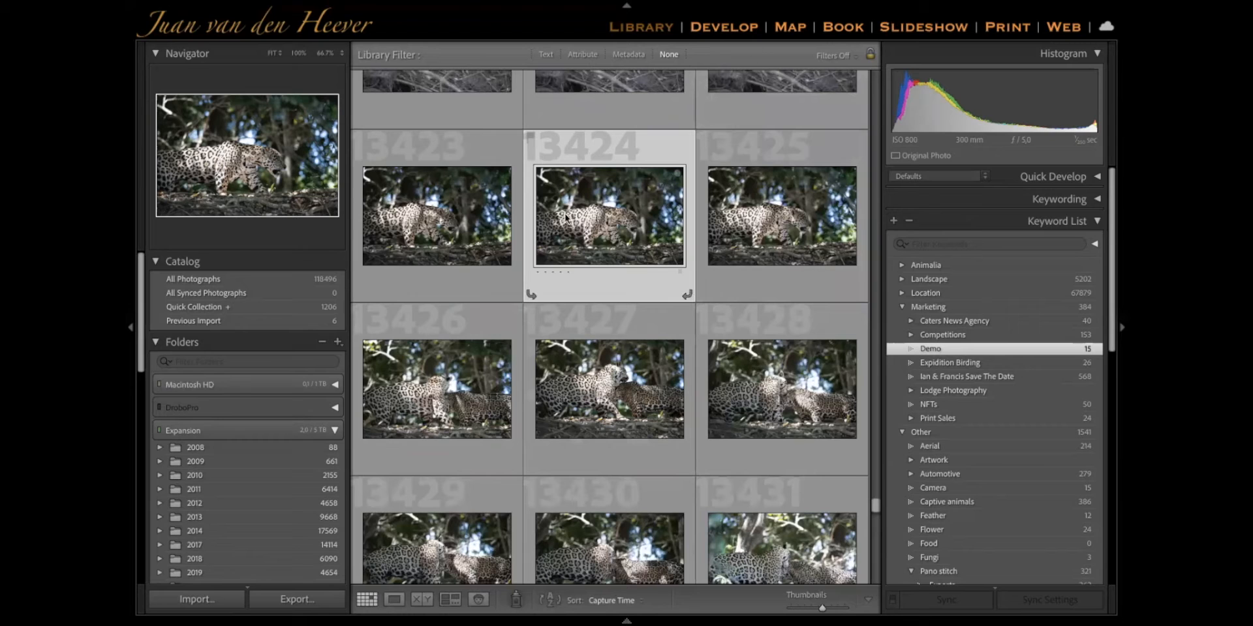
# Open the selected leopard photo, number 13424 in the grid, in the Develop module
pyautogui.moveTo(566, 218)
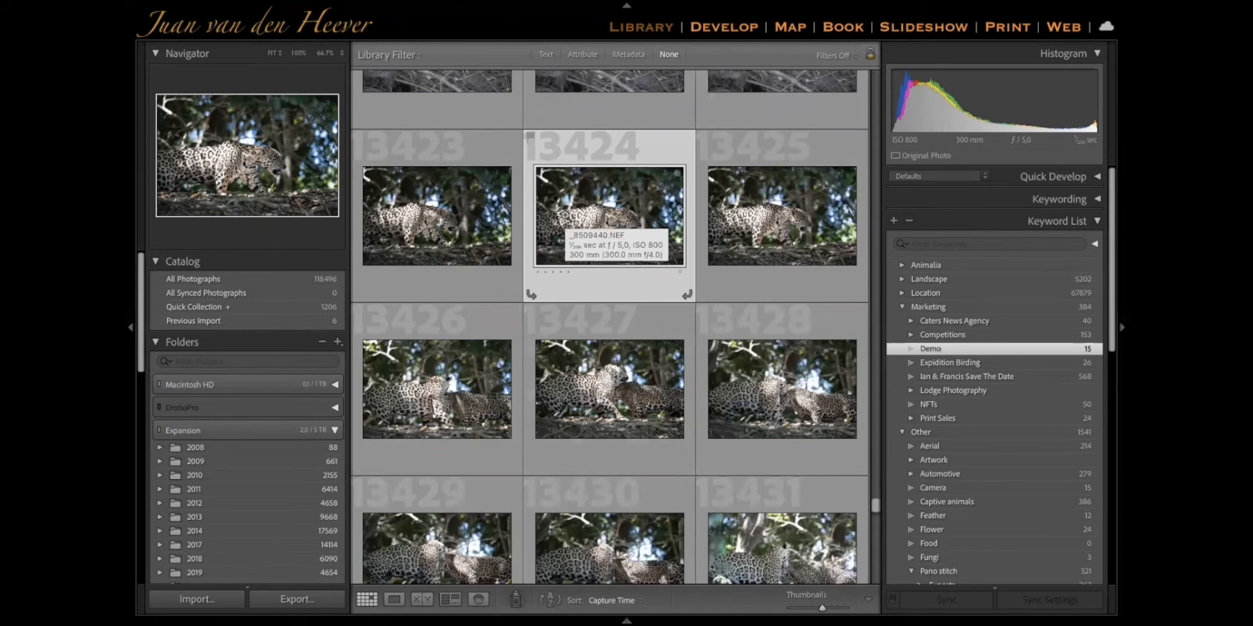
pyautogui.press('d')
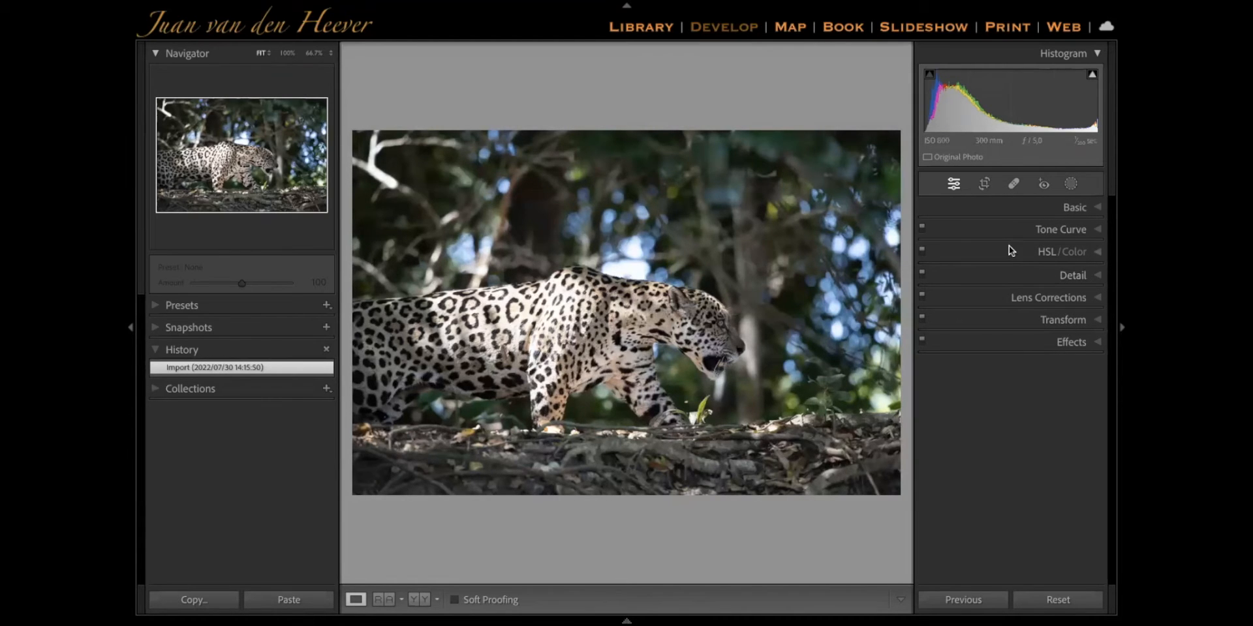
# Check the Solo Mode option and look through the Develop adjustment sections one by one, from Effects up to Basic
pyautogui.rightClick(986, 226)
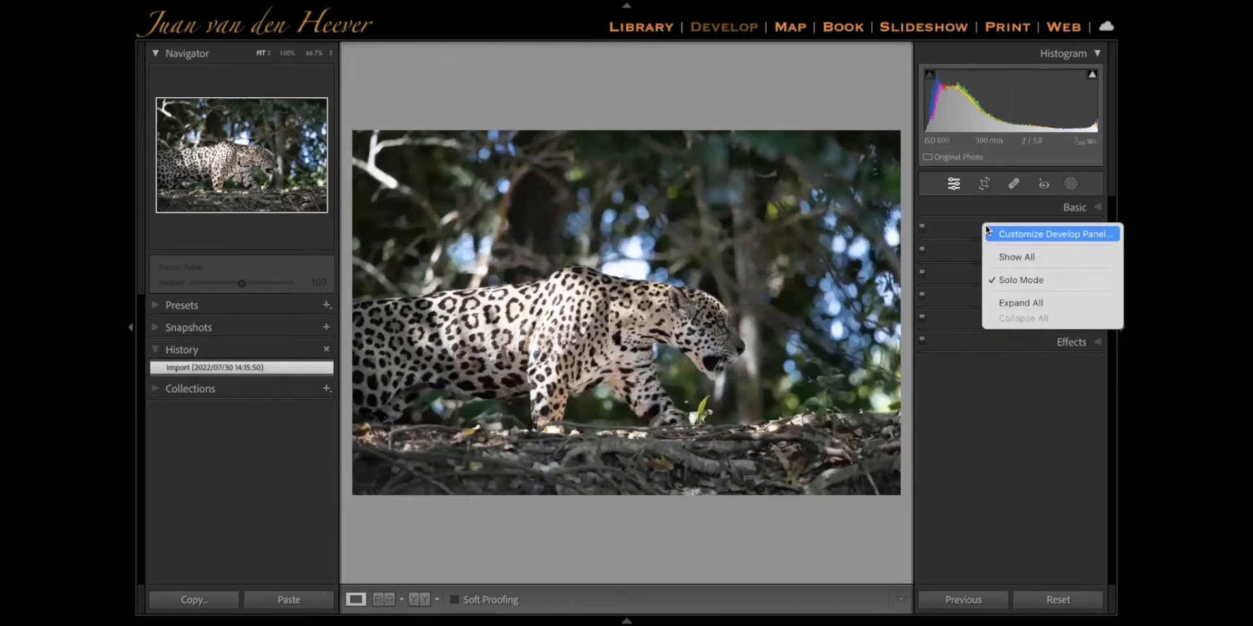
pyautogui.click(989, 283)
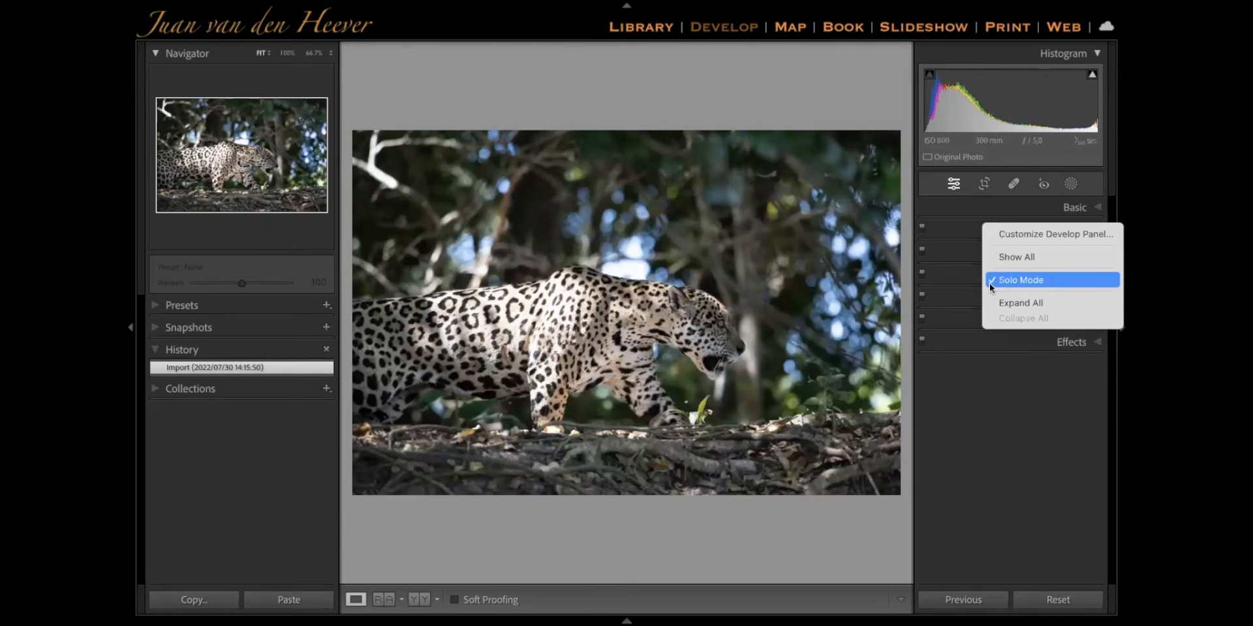
pyautogui.click(1068, 340)
pyautogui.click(1074, 319)
pyautogui.click(1080, 299)
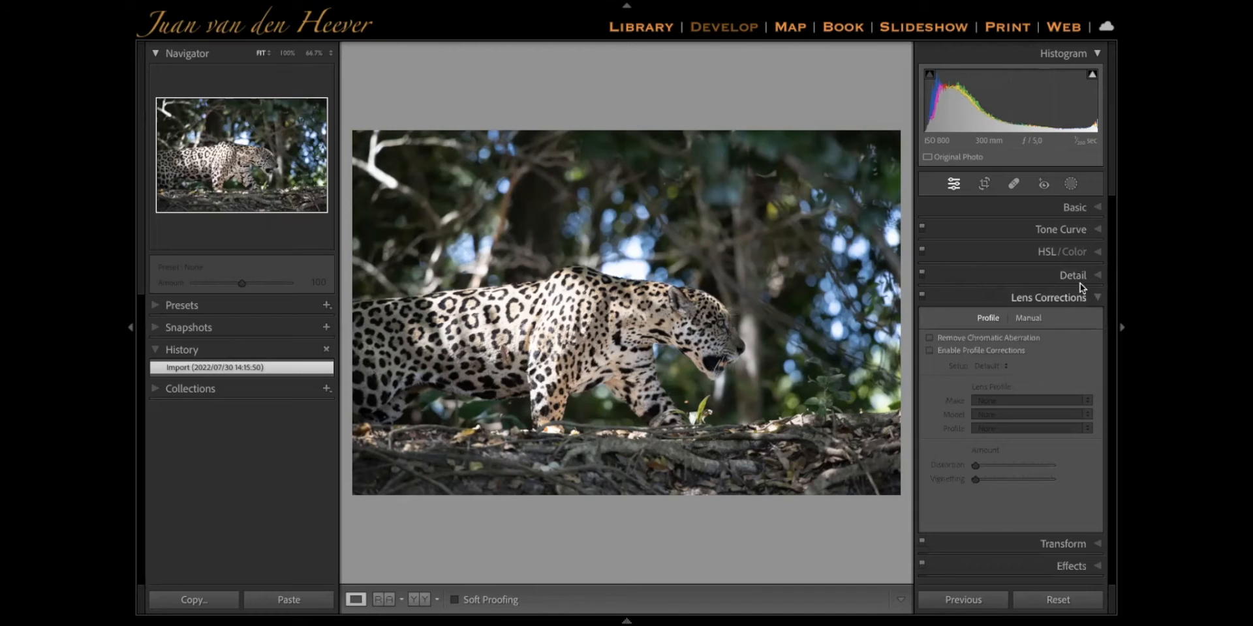
pyautogui.click(1082, 277)
pyautogui.click(1087, 246)
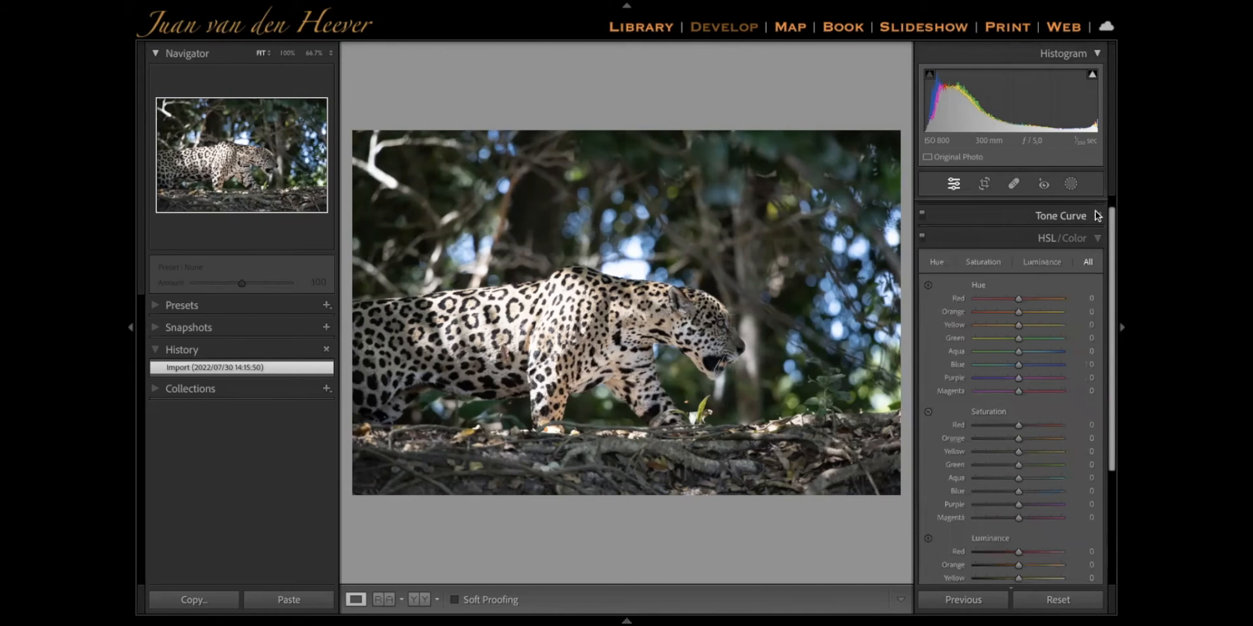
pyautogui.click(1094, 212)
pyautogui.click(1099, 208)
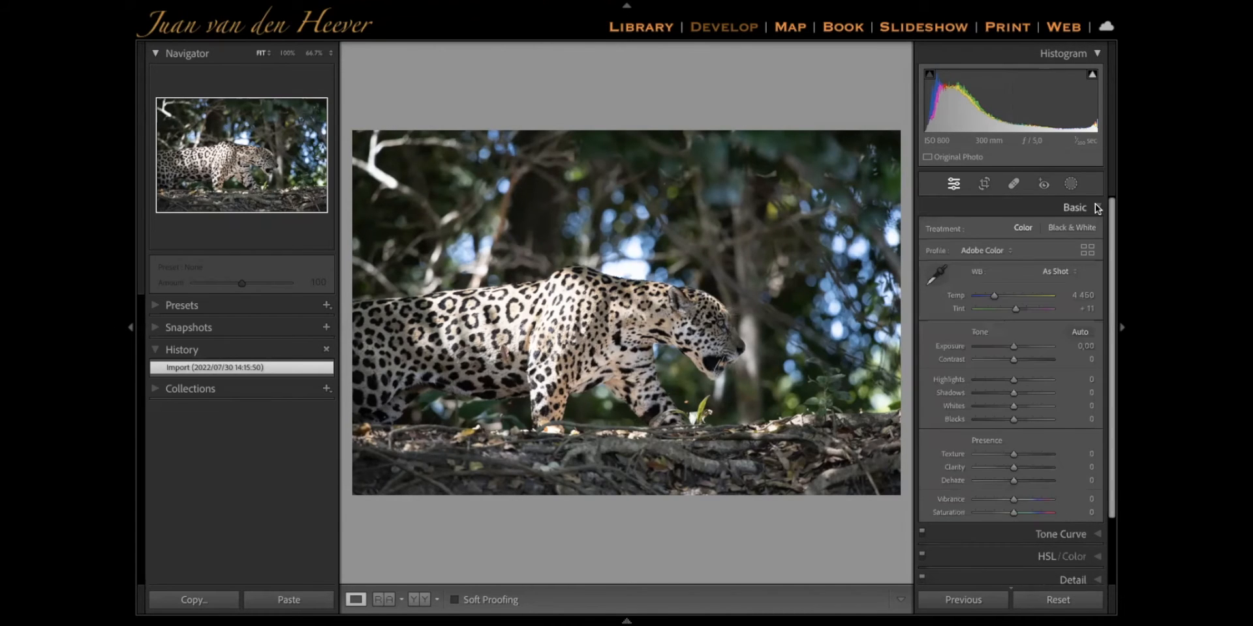
pyautogui.click(1084, 208)
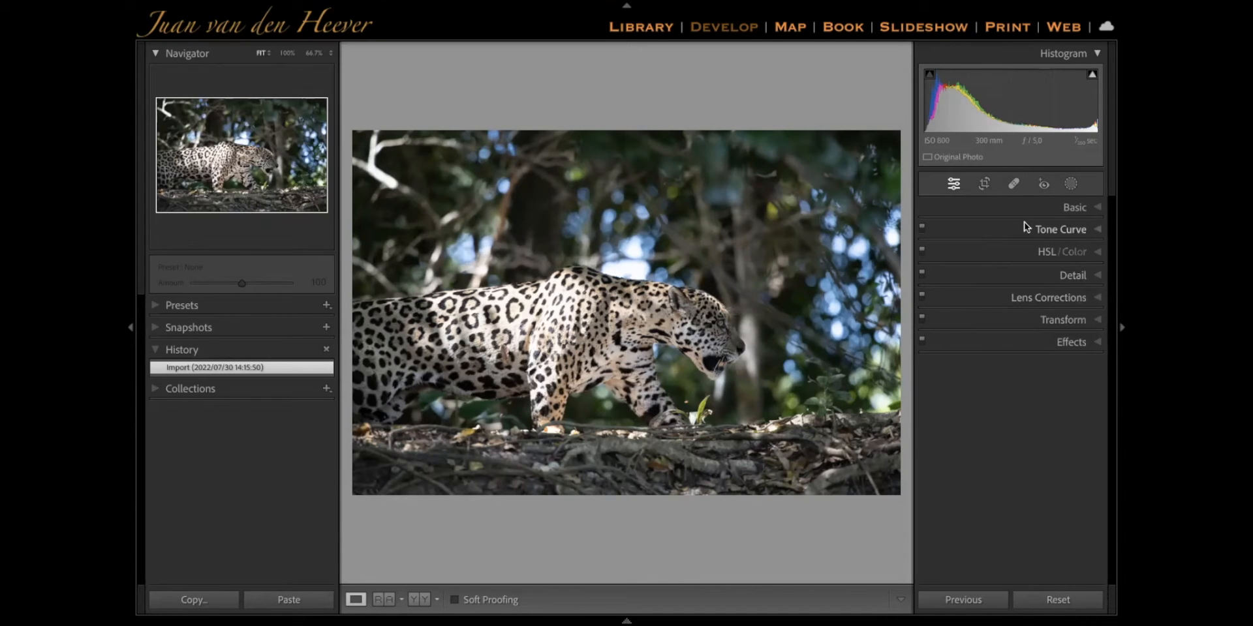
# Try toggling the visibility of Color Grading in the Develop panel customization and save the arrangement
pyautogui.rightClick(985, 247)
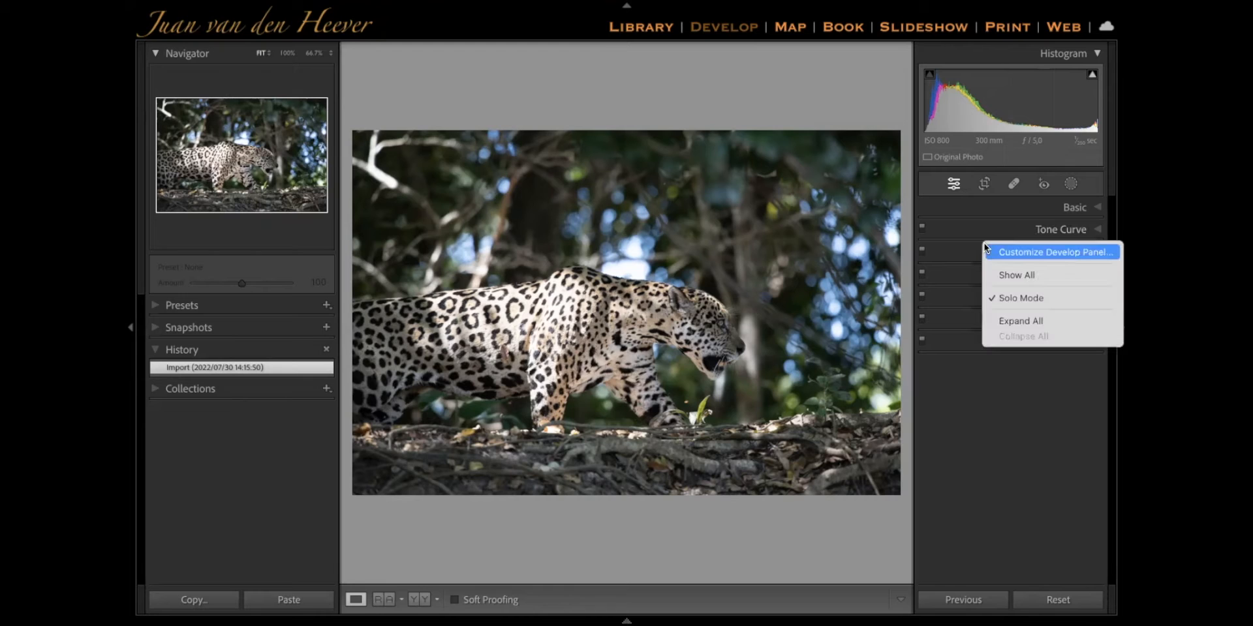
pyautogui.click(1003, 253)
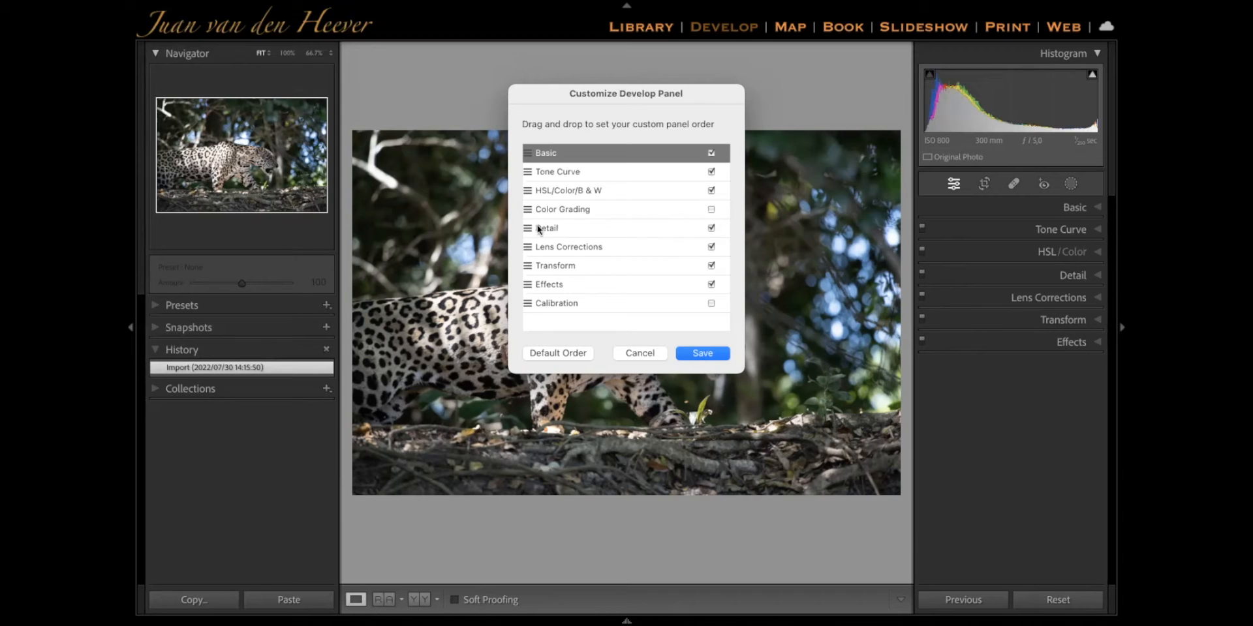
pyautogui.click(711, 212)
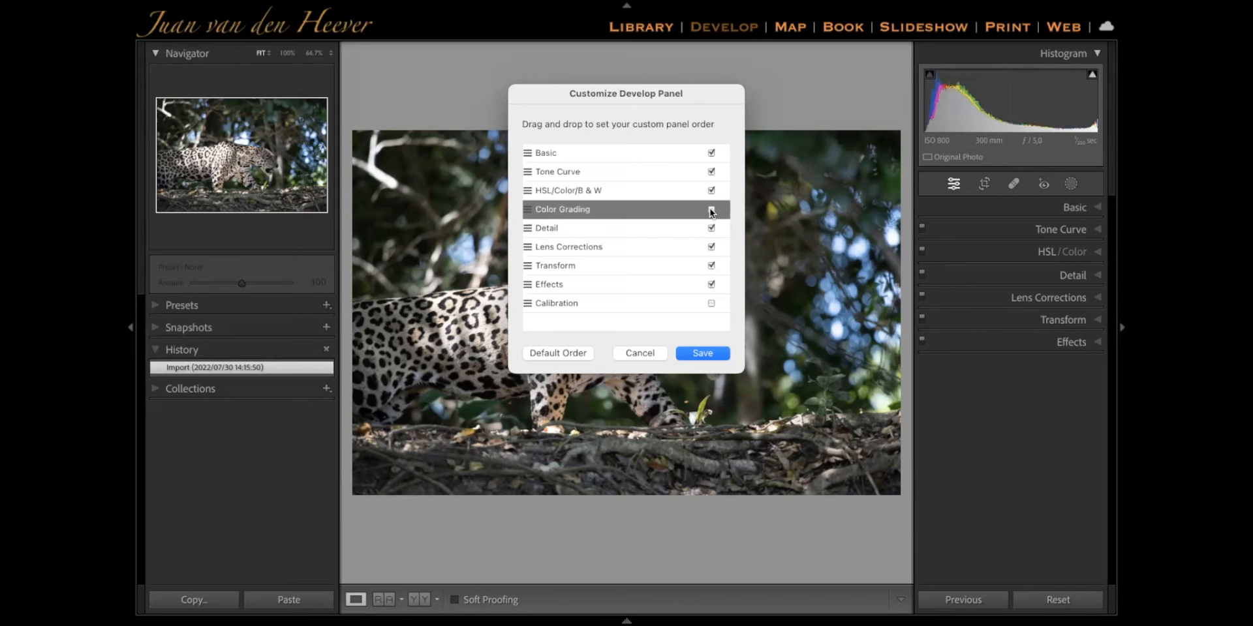
pyautogui.click(710, 358)
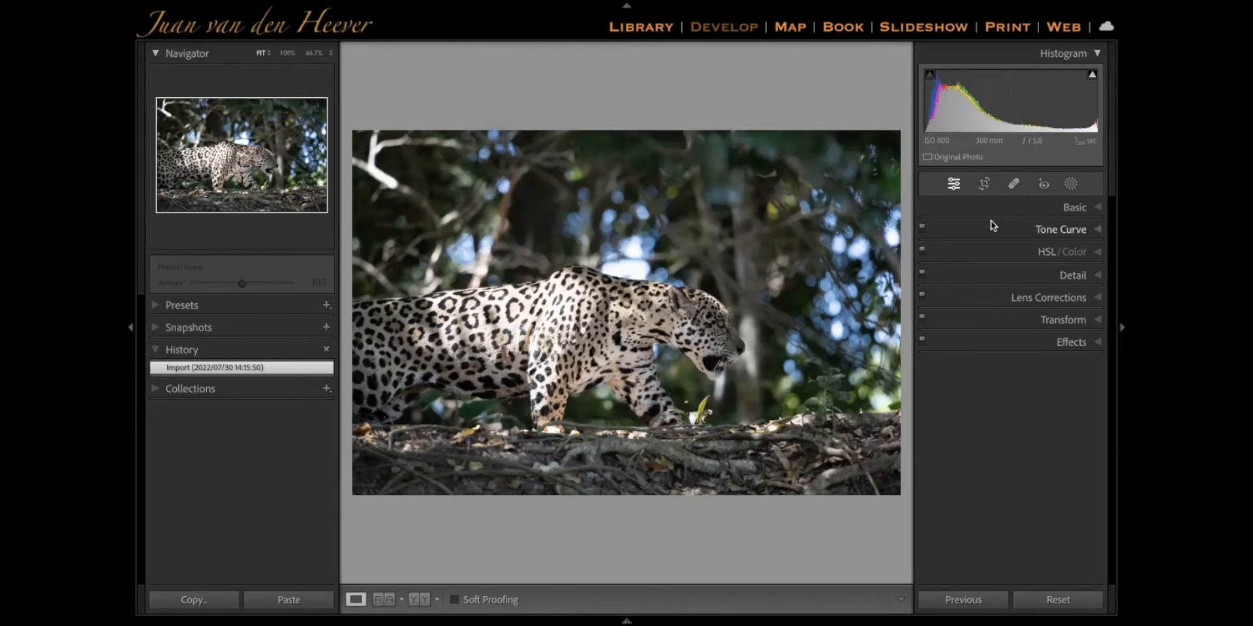
# Expand the Basic adjustments, try a warmer white balance Temp of 6017 and reset it
pyautogui.click(1086, 204)
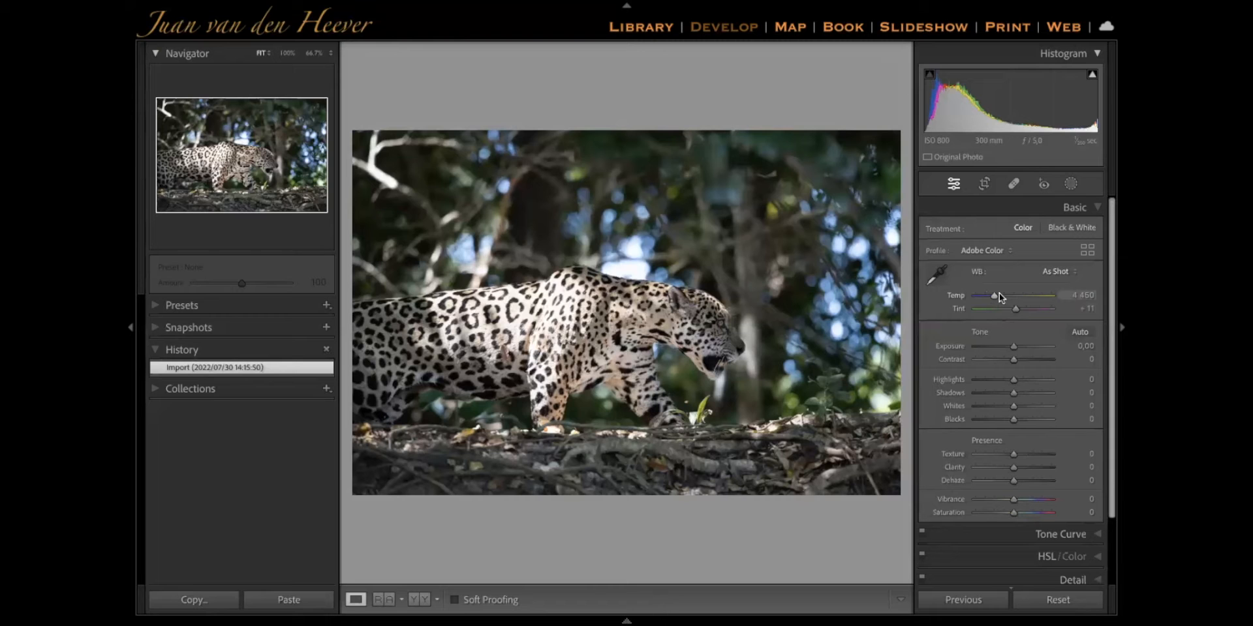
pyautogui.moveTo(992, 295)
pyautogui.mouseDown()
pyautogui.moveTo(980, 297)
pyautogui.moveTo(1028, 292)
pyautogui.moveTo(979, 298)
pyautogui.moveTo(1005, 297)
pyautogui.mouseUp()
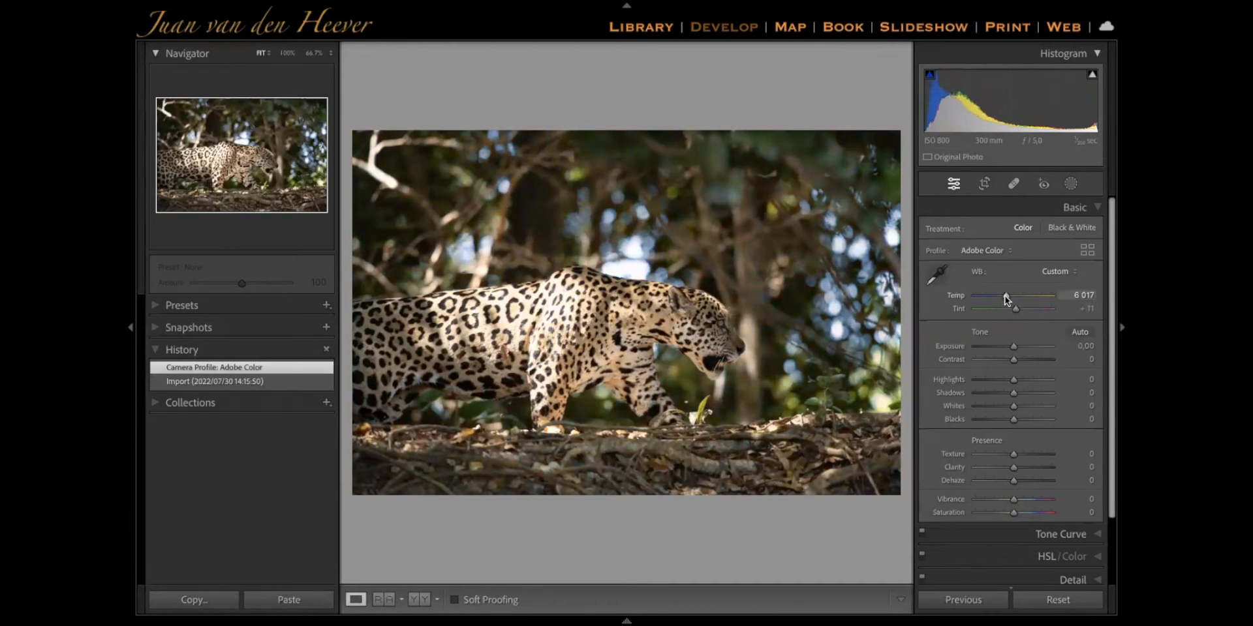
pyautogui.doubleClick(1005, 299)
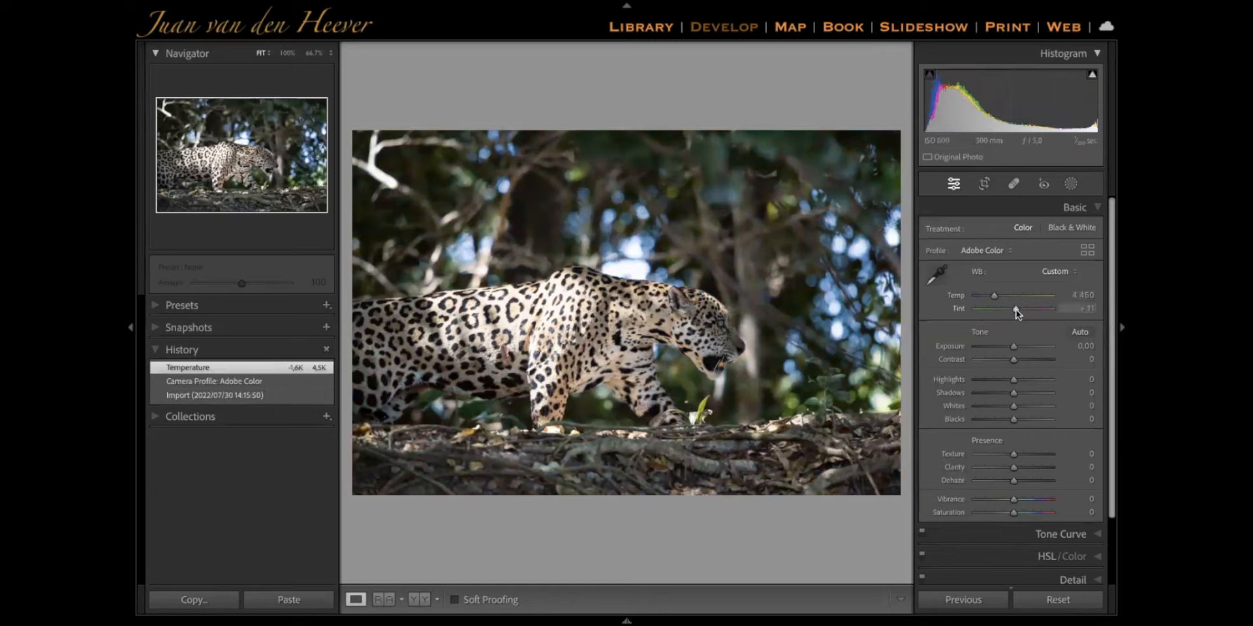
# Try the white balance Tint at +26 and at +38, resetting it after each test
pyautogui.moveTo(1016, 313)
pyautogui.mouseDown()
pyautogui.moveTo(1096, 282)
pyautogui.moveTo(986, 308)
pyautogui.moveTo(1020, 314)
pyautogui.mouseUp()
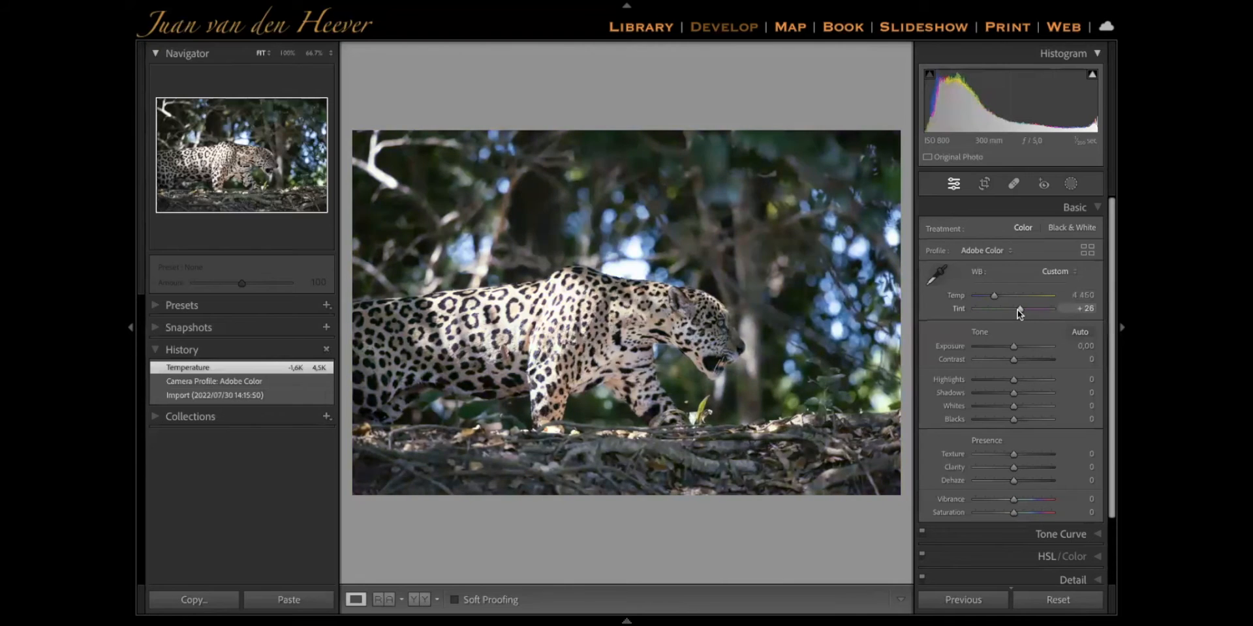
pyautogui.doubleClick(1020, 309)
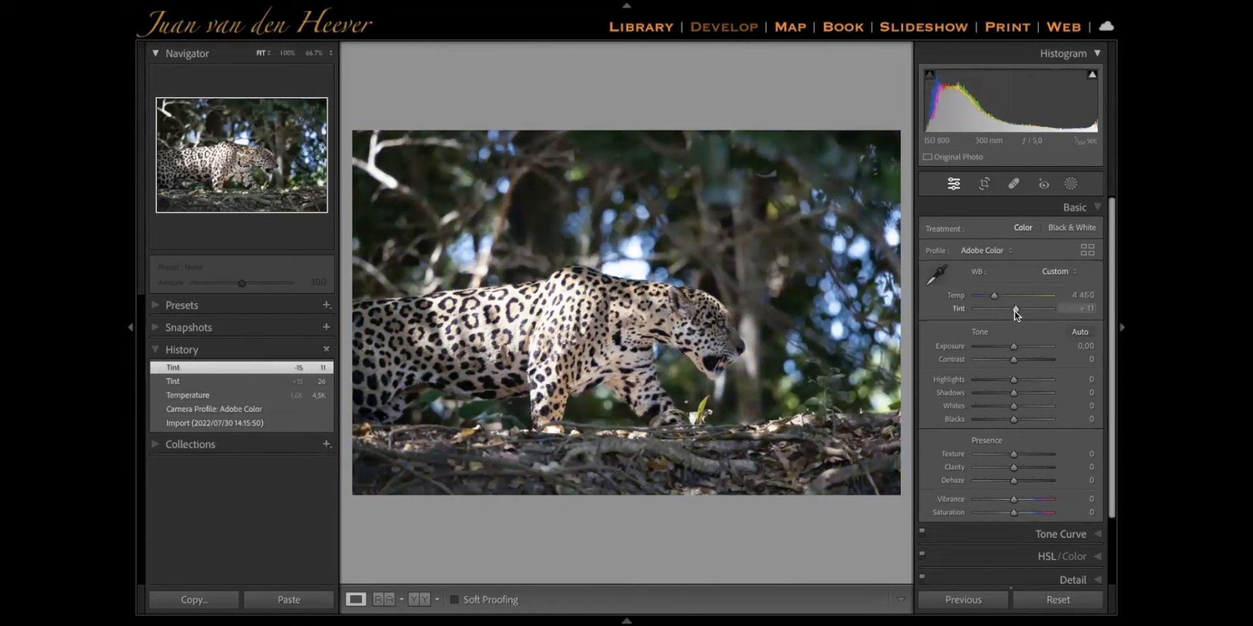
pyautogui.moveTo(1015, 312); pyautogui.dragTo(1021, 313)
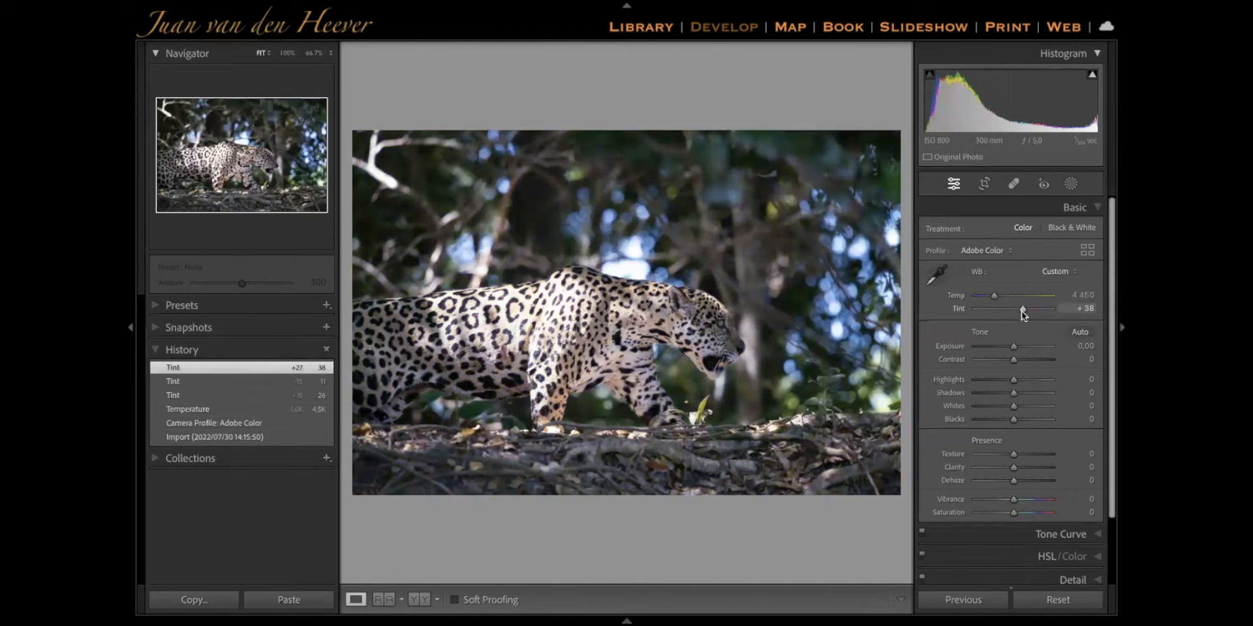
pyautogui.doubleClick(1020, 311)
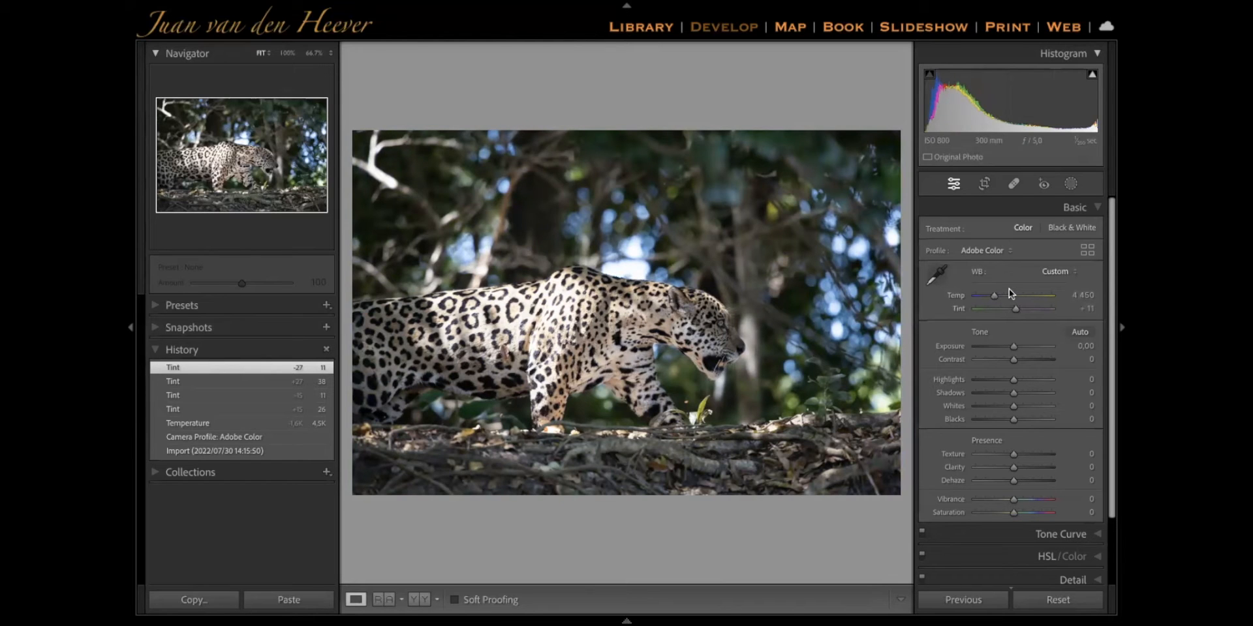
# Try Exposure at -0.80 and Contrast at -53, resetting each one after its test
pyautogui.scroll(-2, 988, 345)
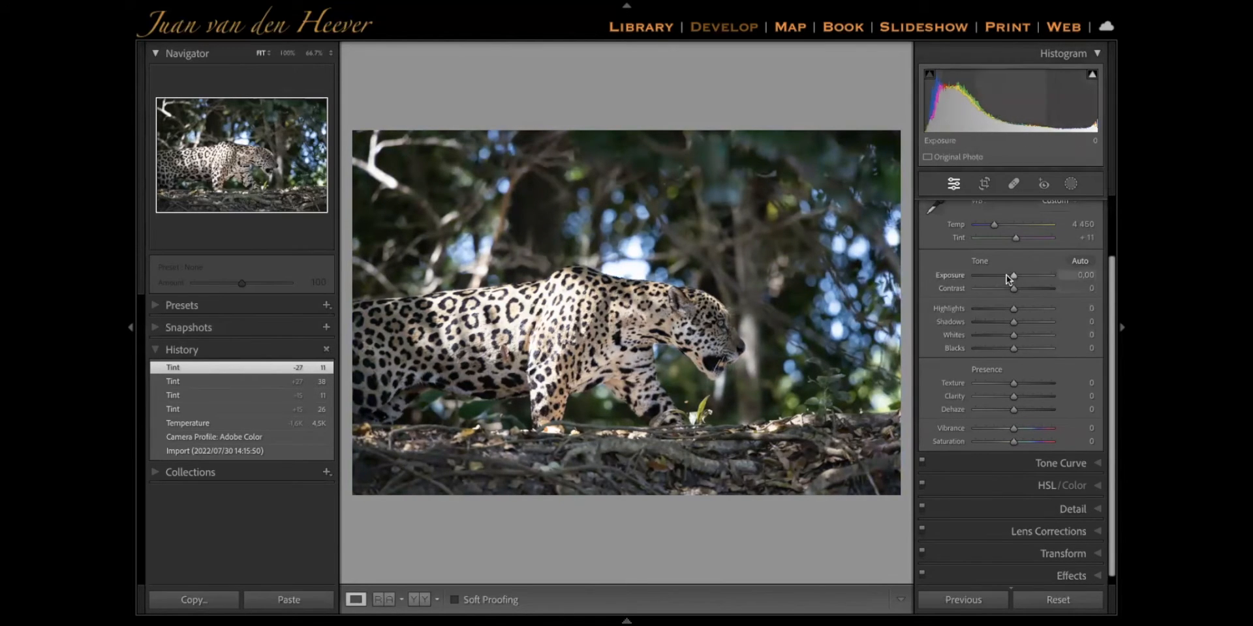
pyautogui.moveTo(1013, 276)
pyautogui.mouseDown()
pyautogui.moveTo(982, 276)
pyautogui.moveTo(1024, 284)
pyautogui.moveTo(1008, 276)
pyautogui.mouseUp()
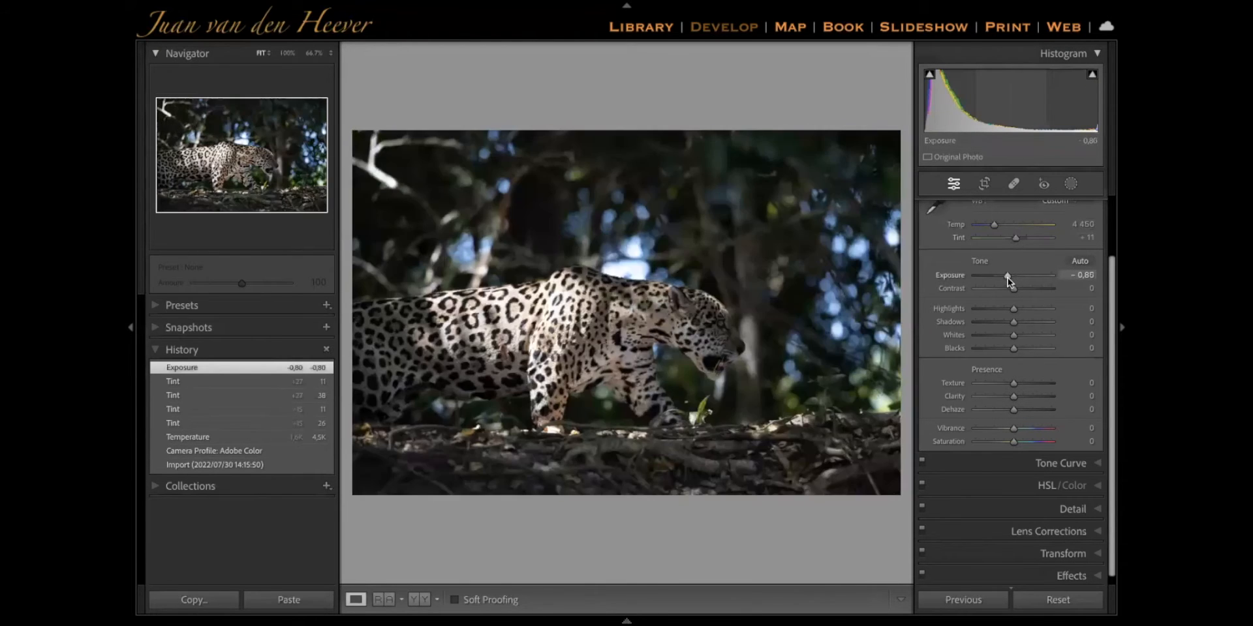
pyautogui.doubleClick(974, 273)
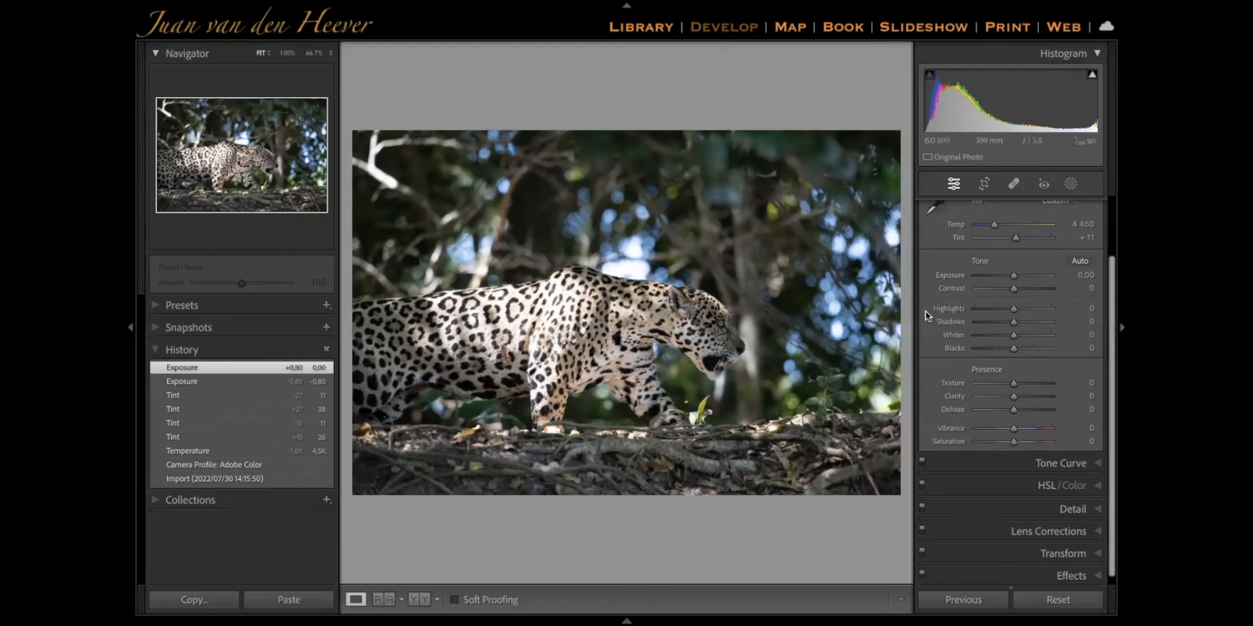
pyautogui.moveTo(1014, 288)
pyautogui.mouseDown()
pyautogui.moveTo(1085, 294)
pyautogui.moveTo(902, 288)
pyautogui.moveTo(989, 290)
pyautogui.mouseUp()
pyautogui.doubleClick(989, 290)
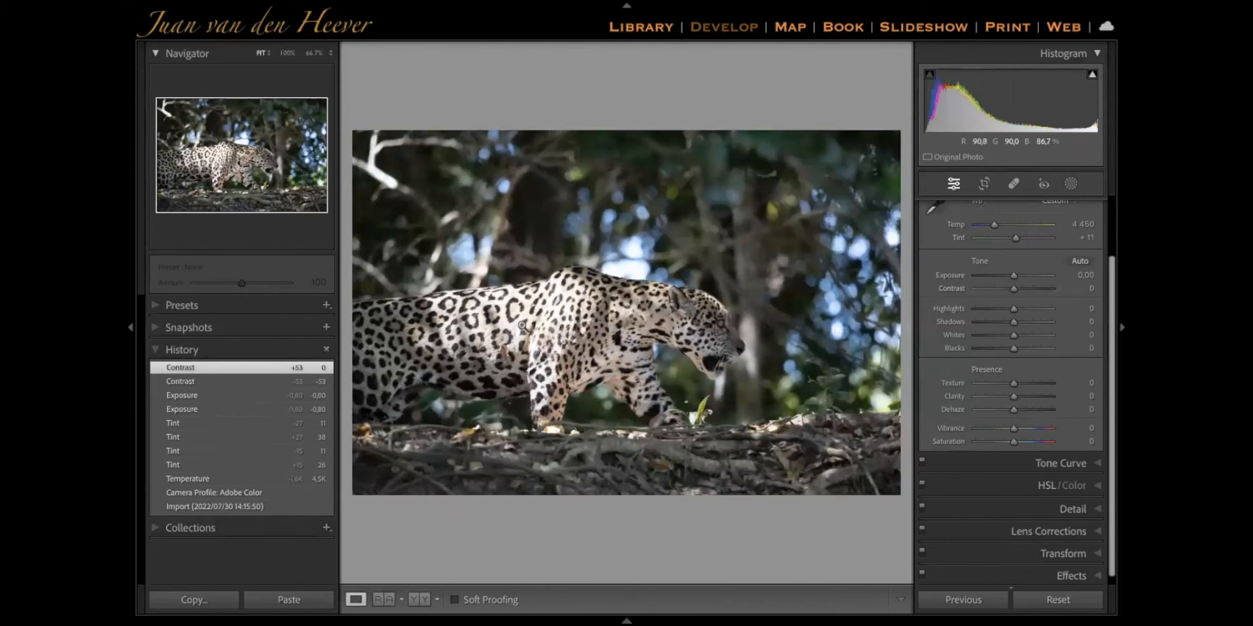
# Reduce the photo's Highlights to -68 and raise the Shadows to +53
pyautogui.moveTo(1013, 308); pyautogui.dragTo(989, 308)
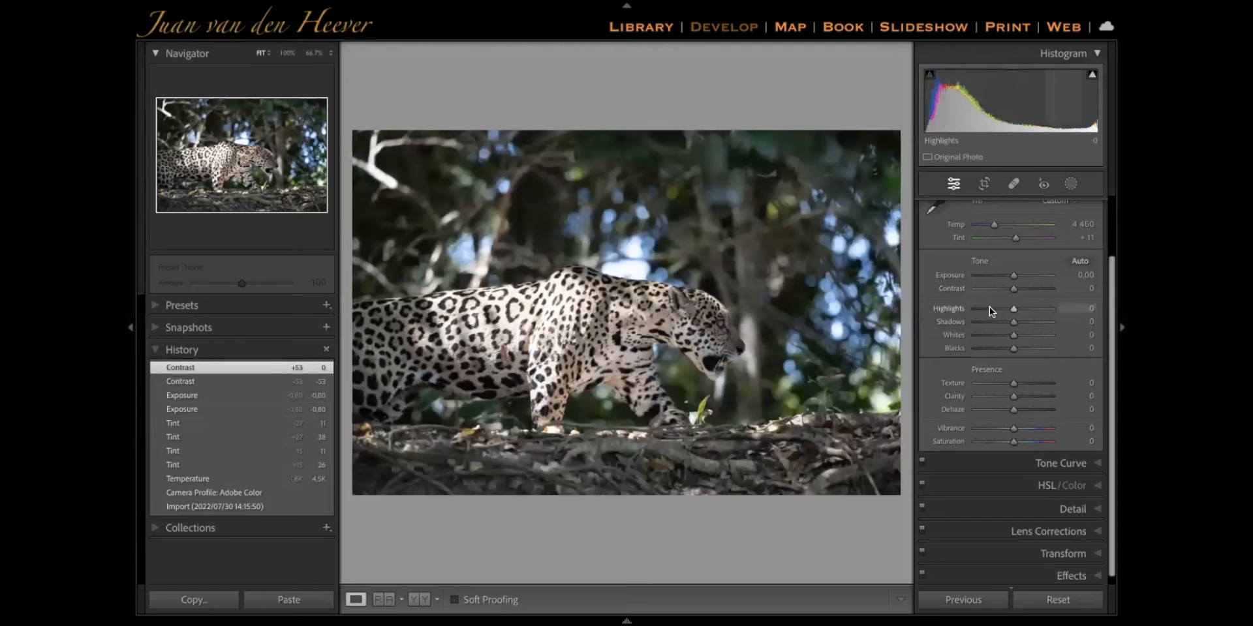
pyautogui.moveTo(981, 307); pyautogui.dragTo(978, 307)
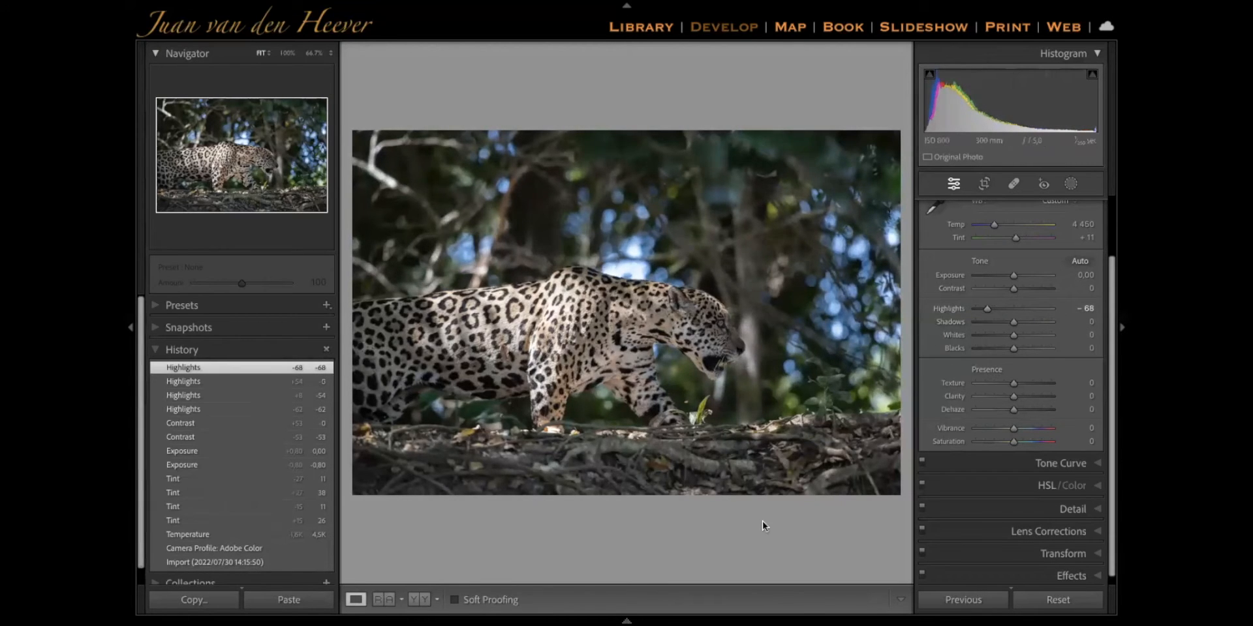
pyautogui.moveTo(1012, 320)
pyautogui.mouseDown()
pyautogui.moveTo(1059, 323)
pyautogui.moveTo(909, 338)
pyautogui.moveTo(1116, 324)
pyautogui.moveTo(1033, 327)
pyautogui.mouseUp()
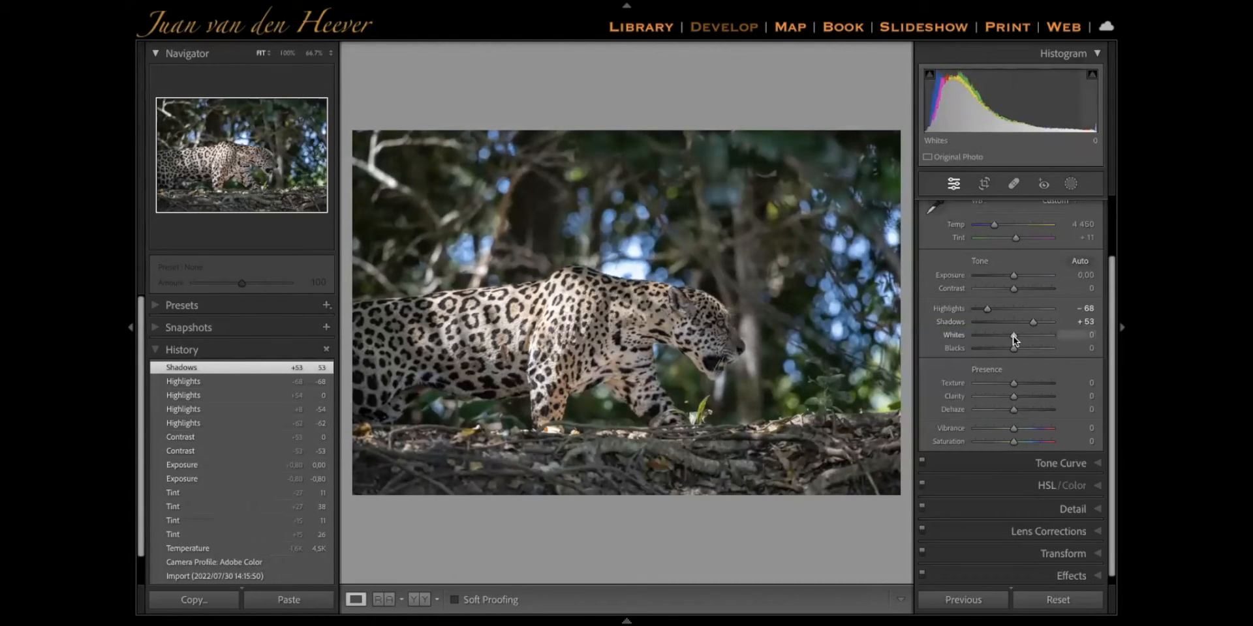
# Raise the Blacks to +18 and reset the Whites to their default
pyautogui.moveTo(1015, 338)
pyautogui.mouseDown()
pyautogui.moveTo(937, 342)
pyautogui.moveTo(1083, 344)
pyautogui.moveTo(967, 349)
pyautogui.moveTo(1060, 342)
pyautogui.moveTo(1005, 345)
pyautogui.moveTo(1029, 342)
pyautogui.moveTo(1021, 350)
pyautogui.mouseUp()
pyautogui.doubleClick(949, 332)
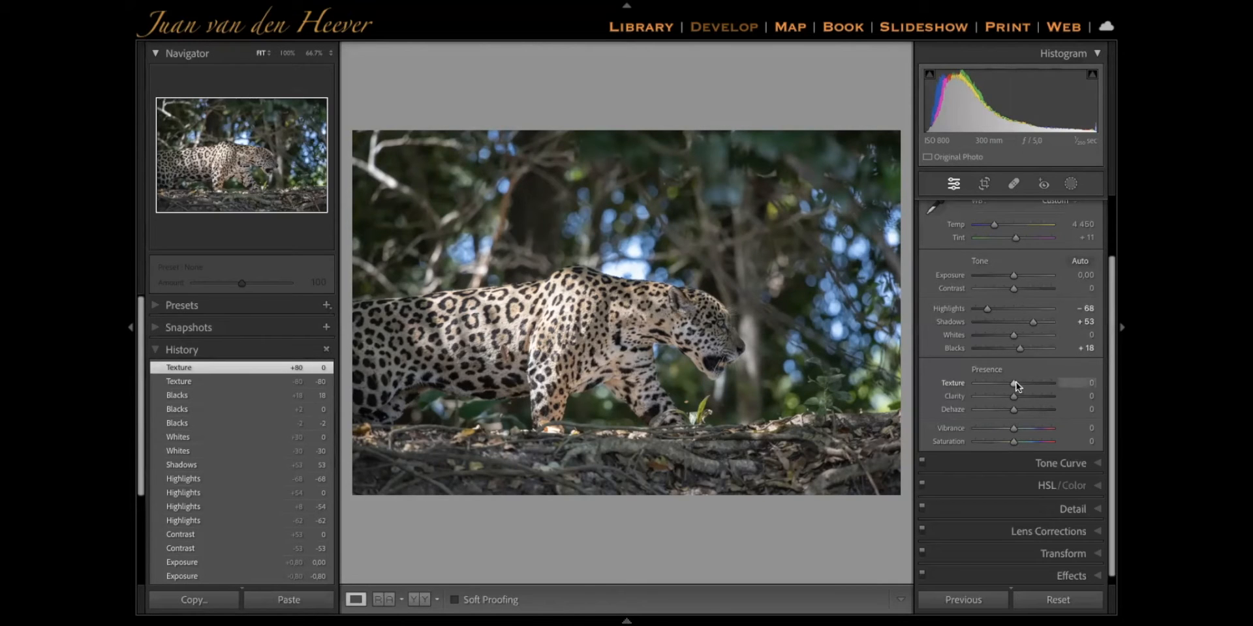
# Compare Texture at +100 and -100, and settle on +25
pyautogui.moveTo(1015, 386); pyautogui.dragTo(1106, 386)
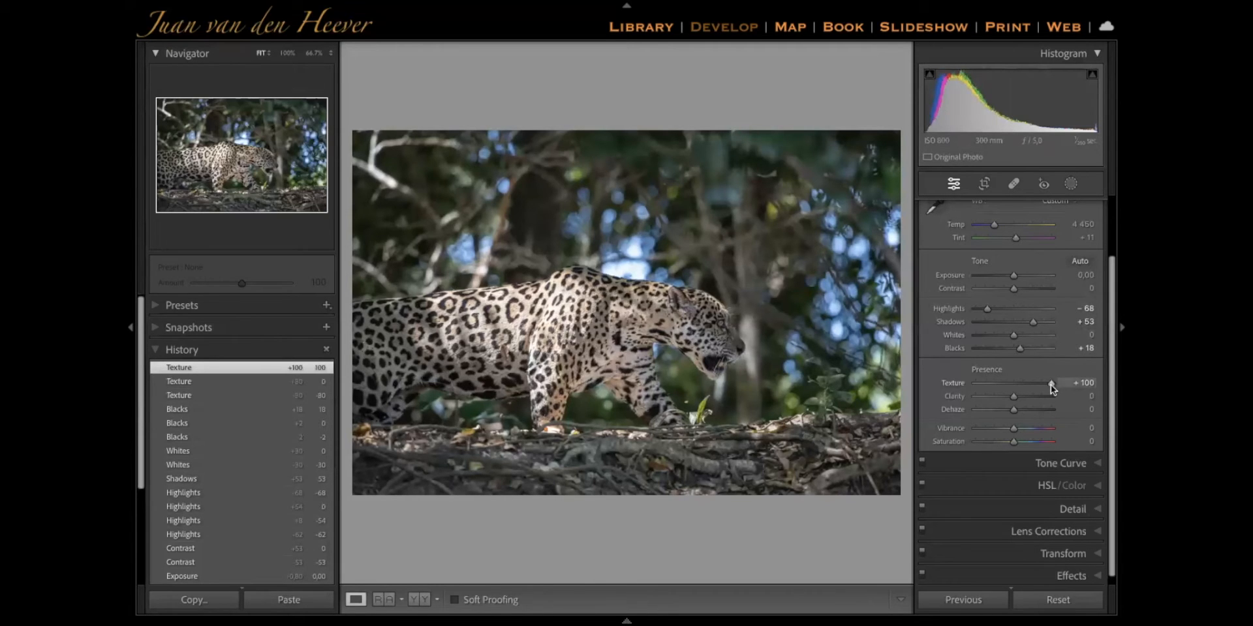
pyautogui.moveTo(1031, 384); pyautogui.dragTo(953, 387)
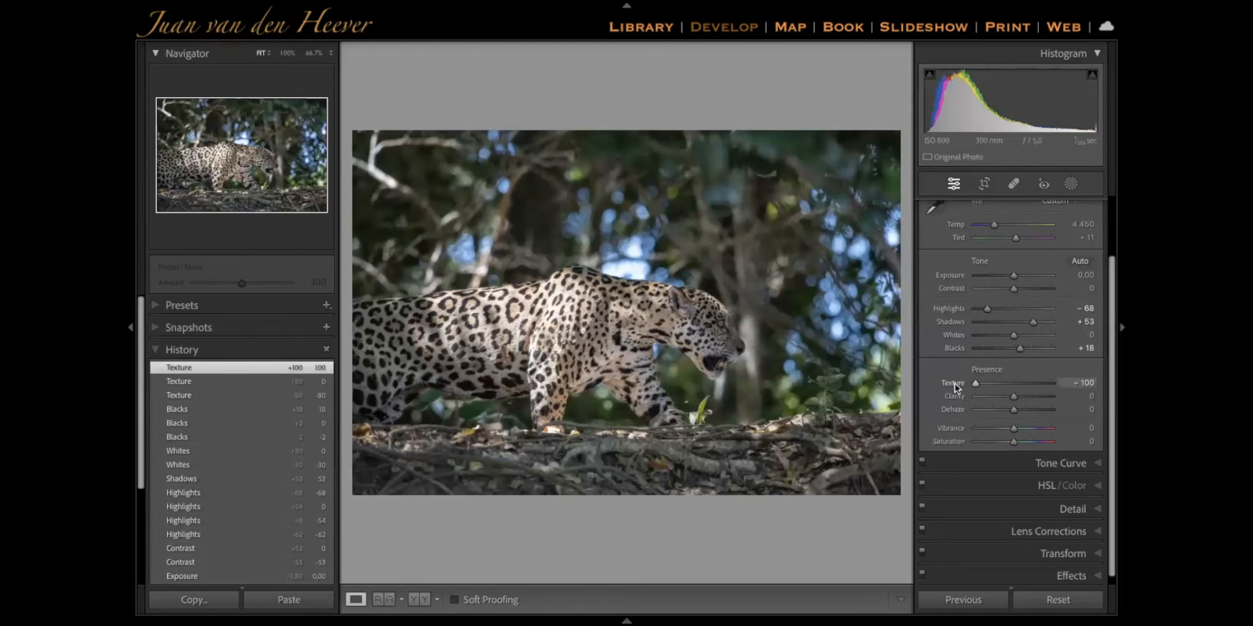
pyautogui.click(1019, 383)
pyautogui.moveTo(1024, 383); pyautogui.dragTo(1024, 383)
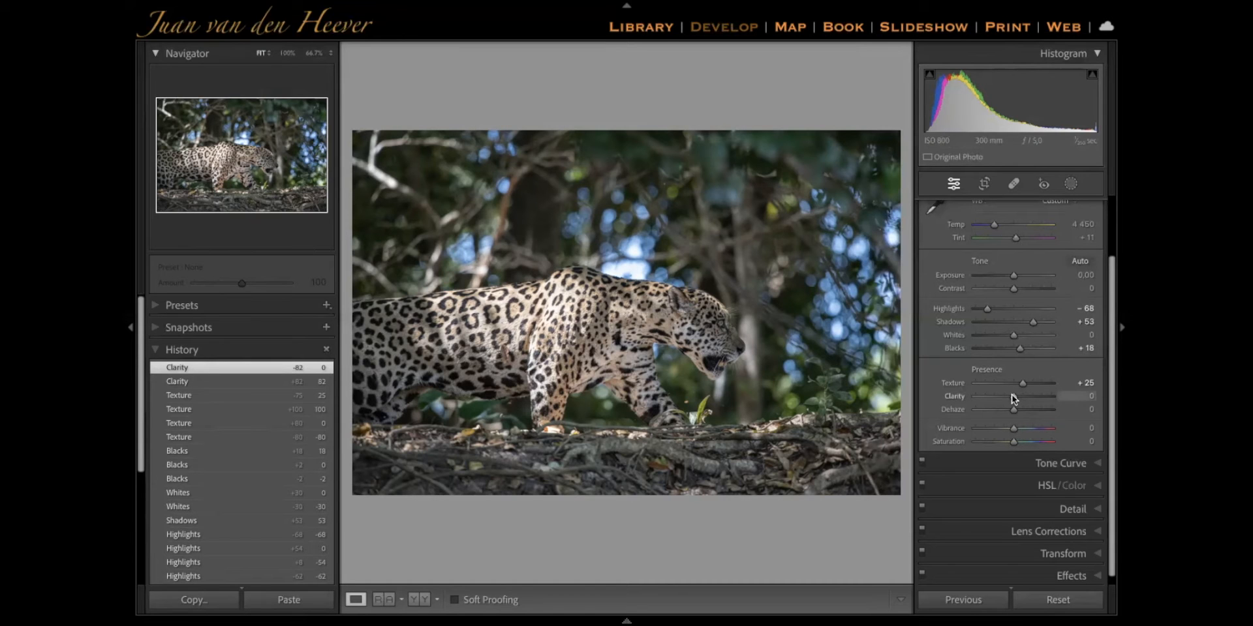
# Try Clarity at +67 and at +17, and reset it to 0
pyautogui.moveTo(1014, 397); pyautogui.dragTo(1039, 402)
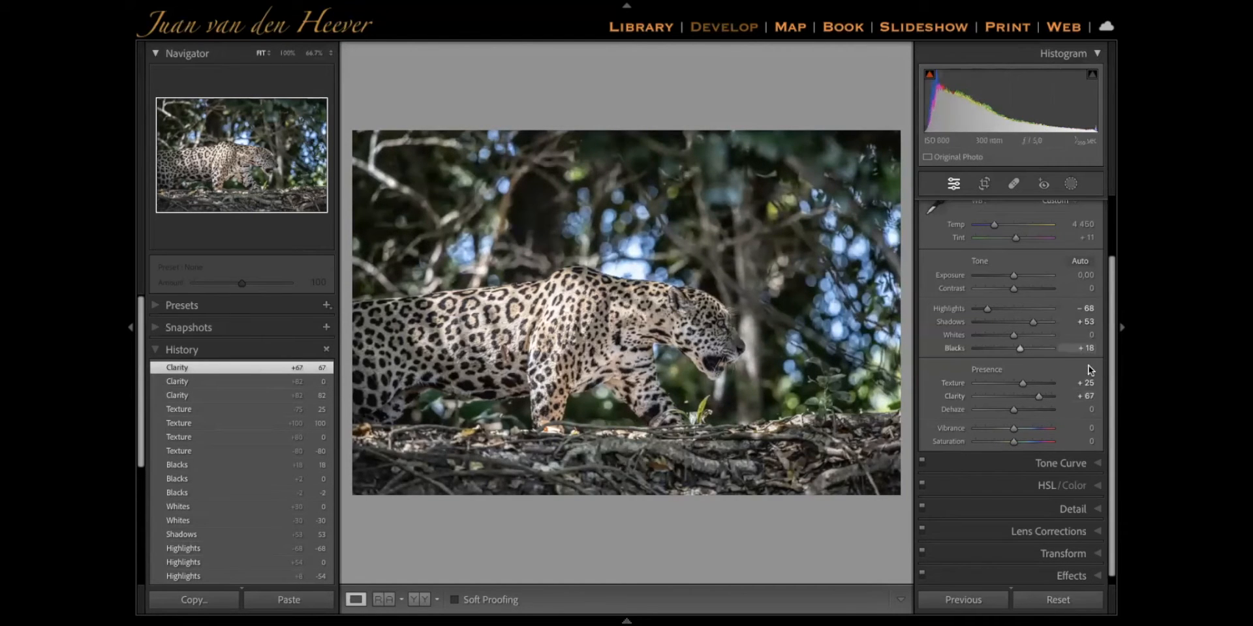
pyautogui.moveTo(1039, 398); pyautogui.dragTo(1019, 396)
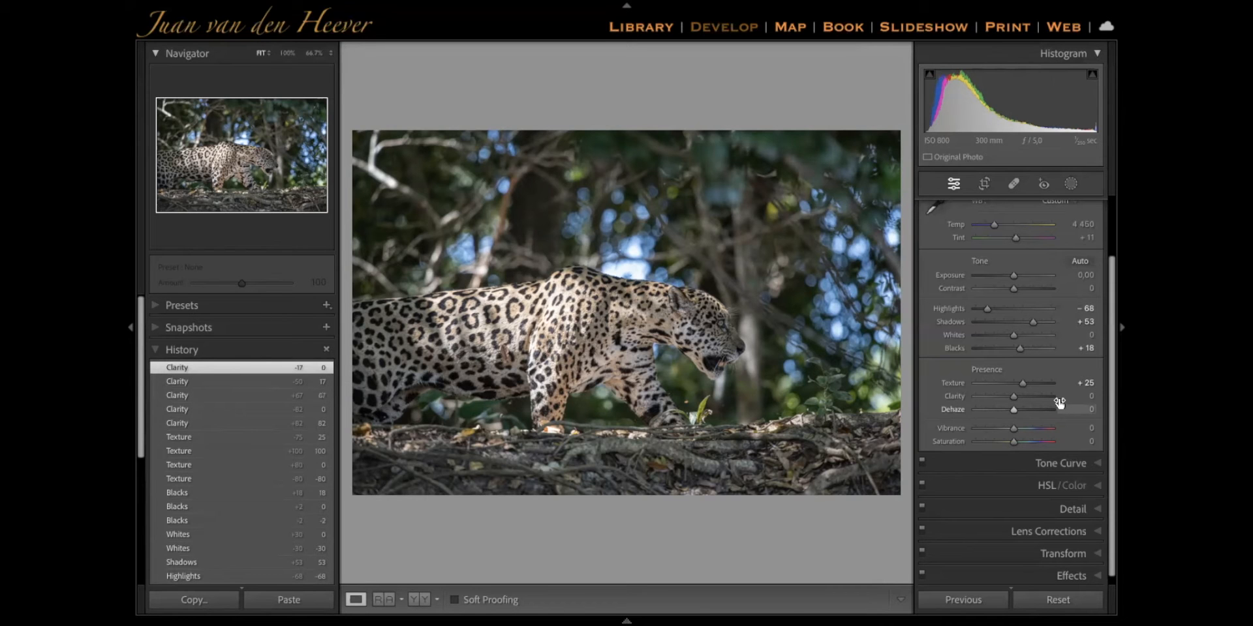
# Set Dehaze to +29 after testing -100, and raise both Vibrance and Saturation to +48
pyautogui.moveTo(1057, 402); pyautogui.dragTo(914, 398)
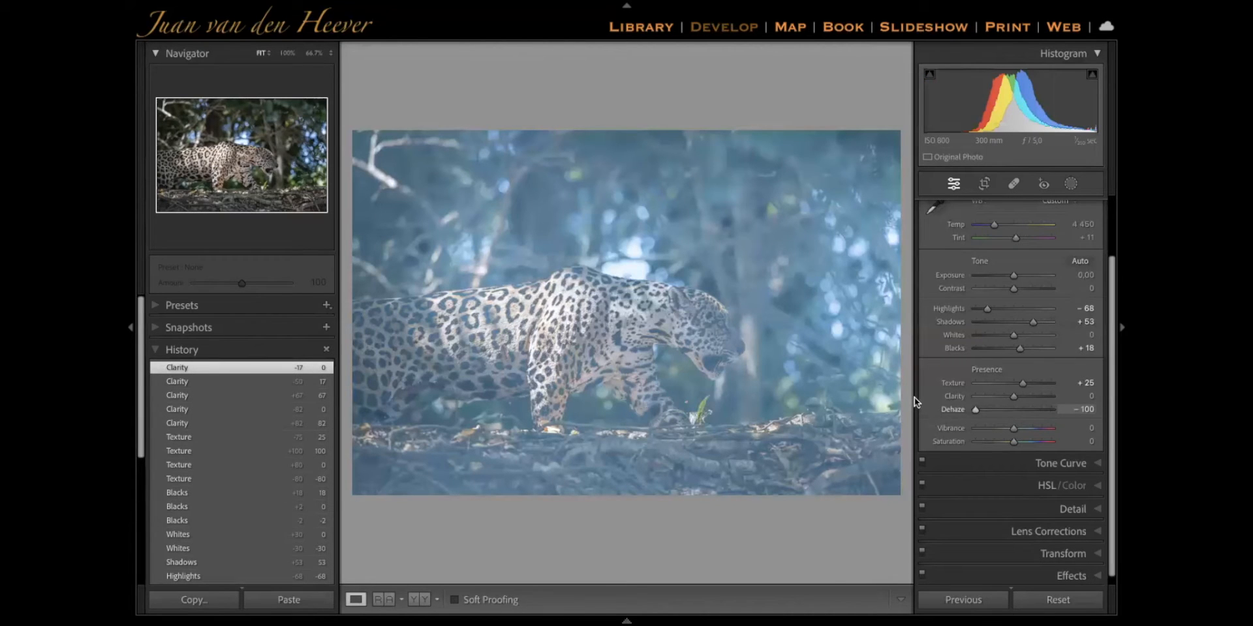
pyautogui.moveTo(946, 402); pyautogui.dragTo(1025, 405)
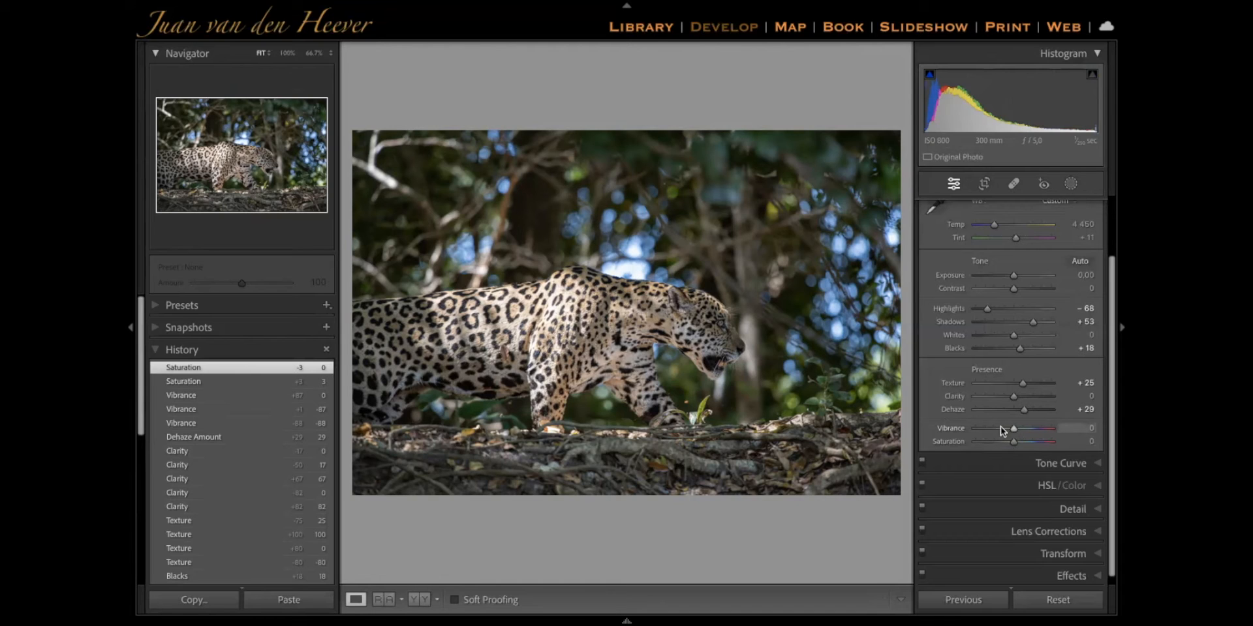
pyautogui.click(1031, 428)
pyautogui.click(1030, 441)
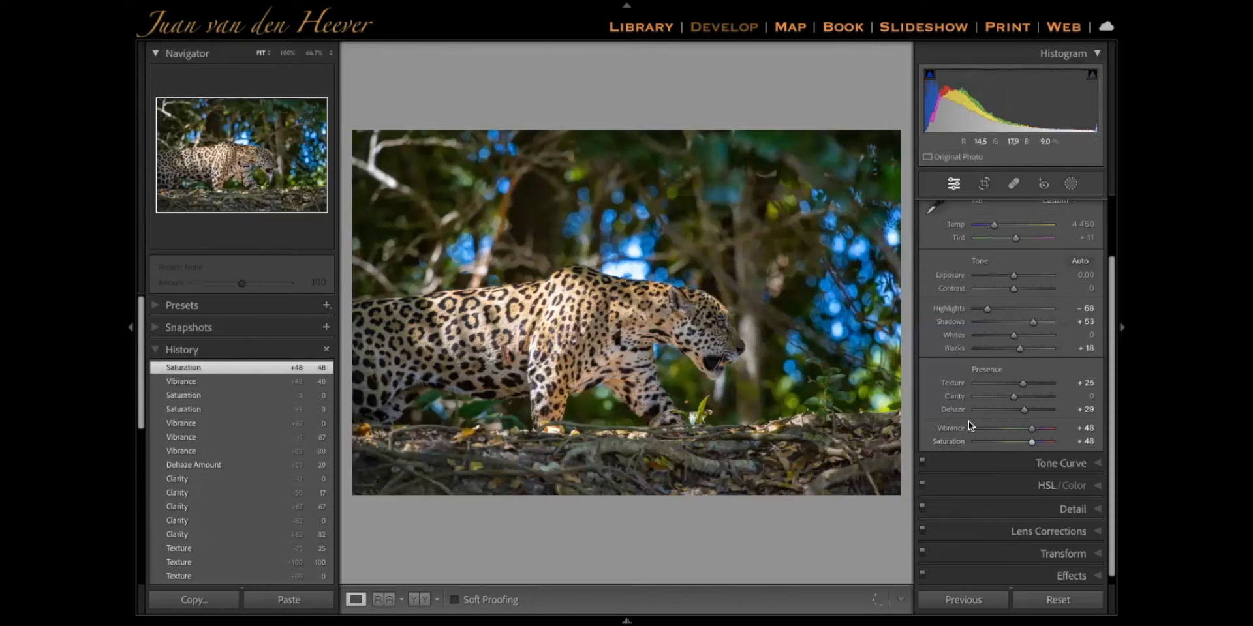
# Try Saturation at -71 and Vibrance at -72, and reset both to 0
pyautogui.click(987, 441)
pyautogui.click(985, 428)
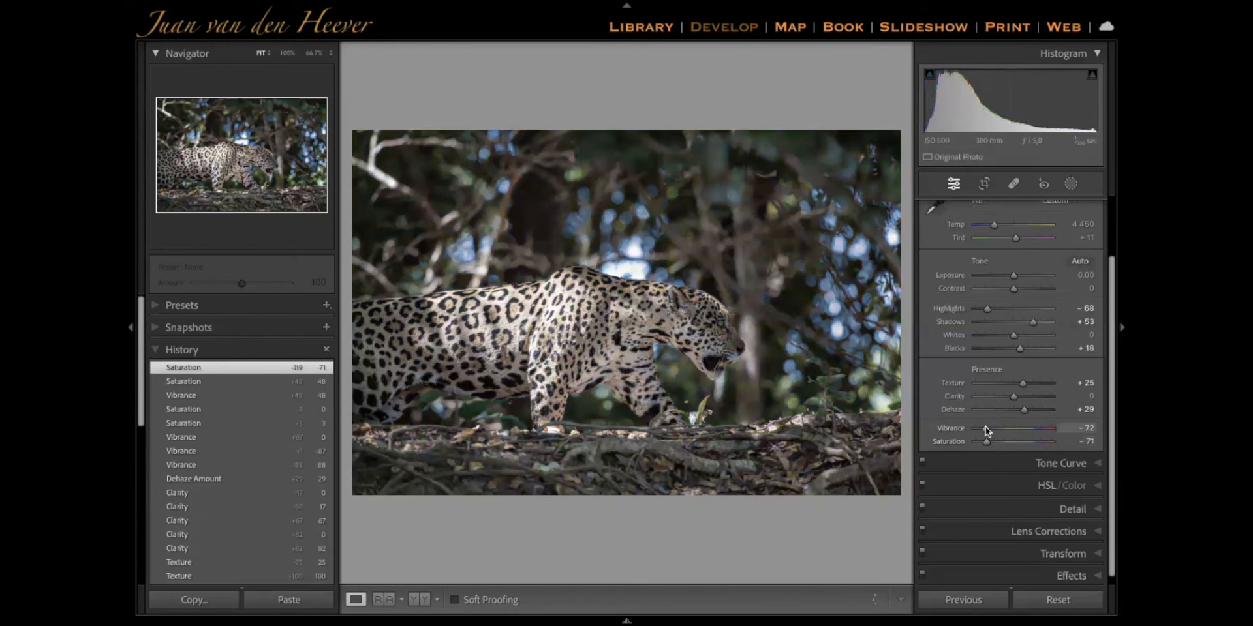
pyautogui.doubleClick(985, 429)
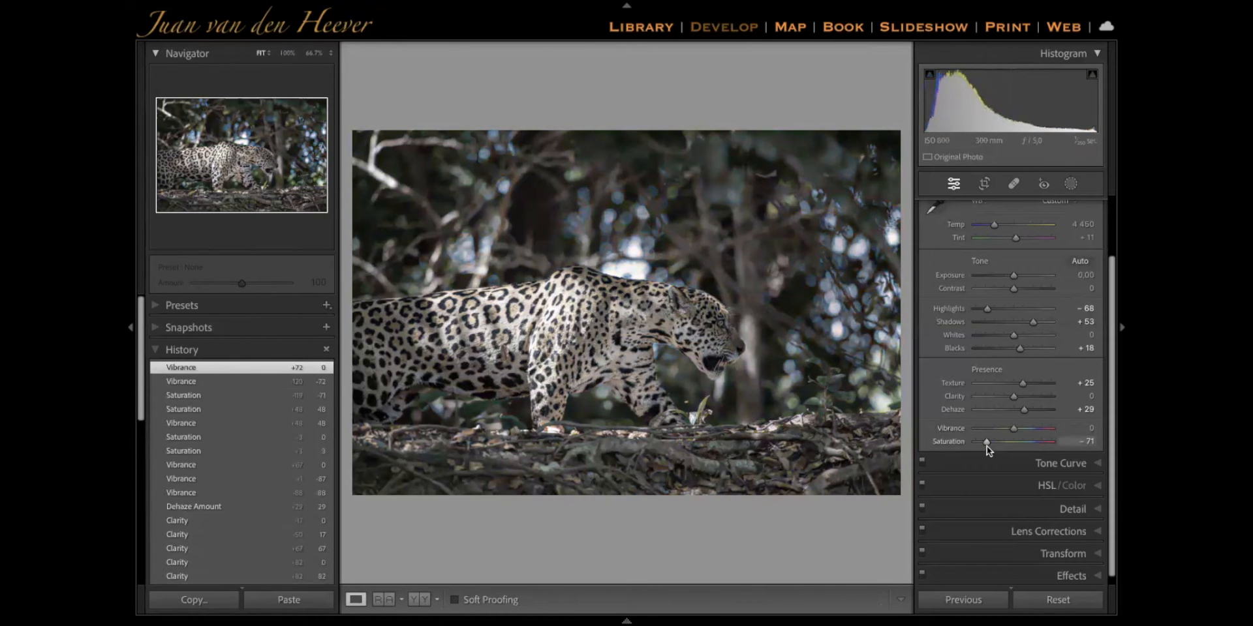
pyautogui.doubleClick(985, 442)
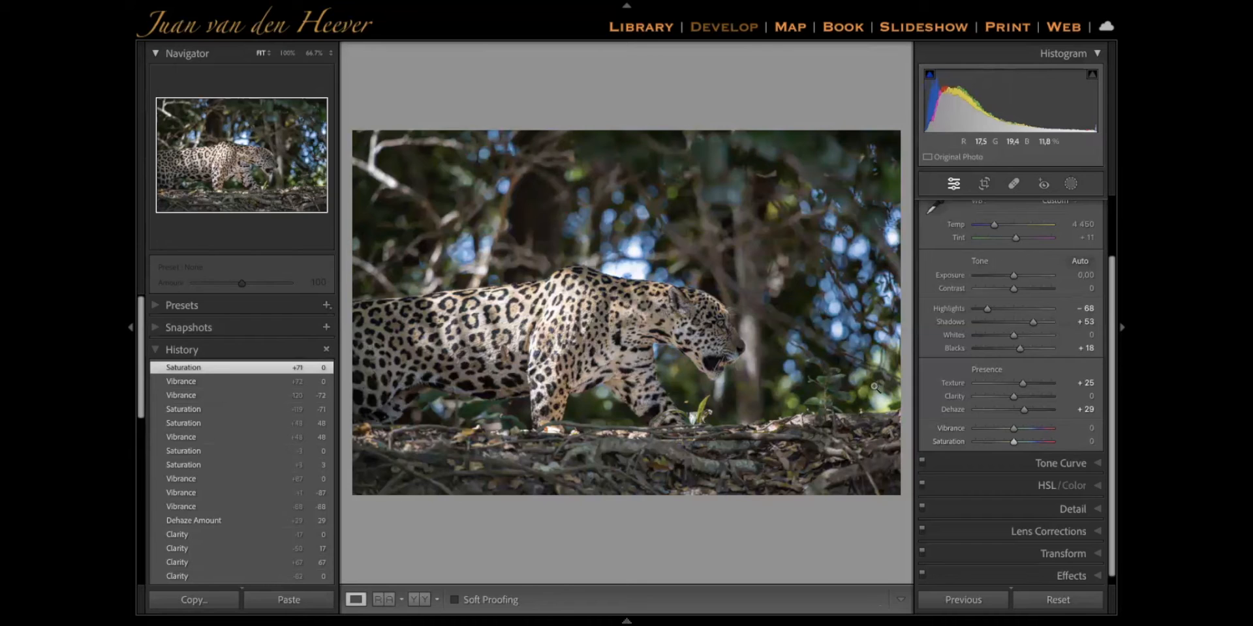
# Try fully desaturating the photo with Saturation at -100, and reset it to 0
pyautogui.click(1014, 444)
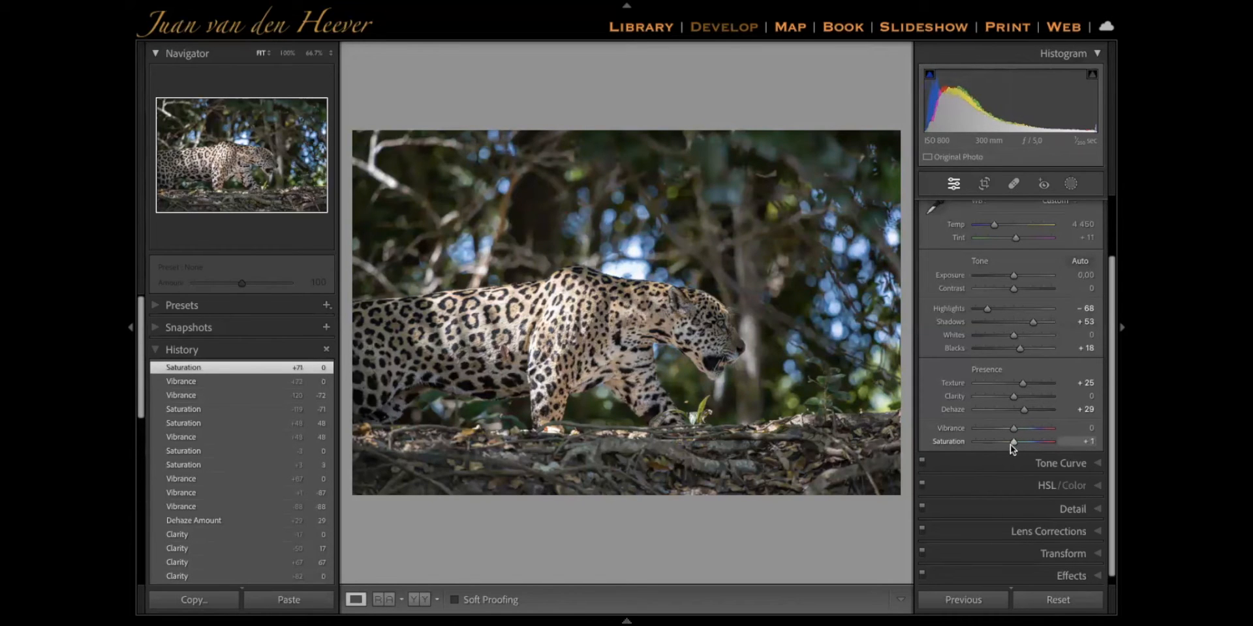
pyautogui.moveTo(1014, 444); pyautogui.dragTo(815, 468)
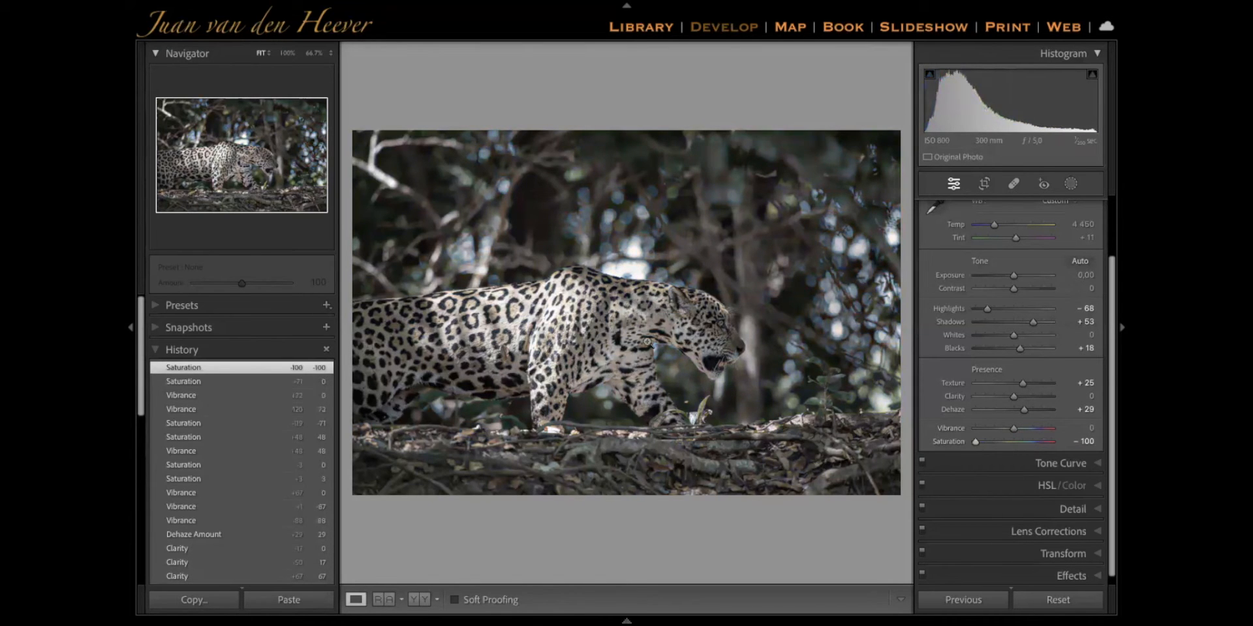
pyautogui.doubleClick(1013, 443)
# Collapse the Basic adjustments and expand the Tone Curve adjustments
pyautogui.scroll(2, 1040, 234)
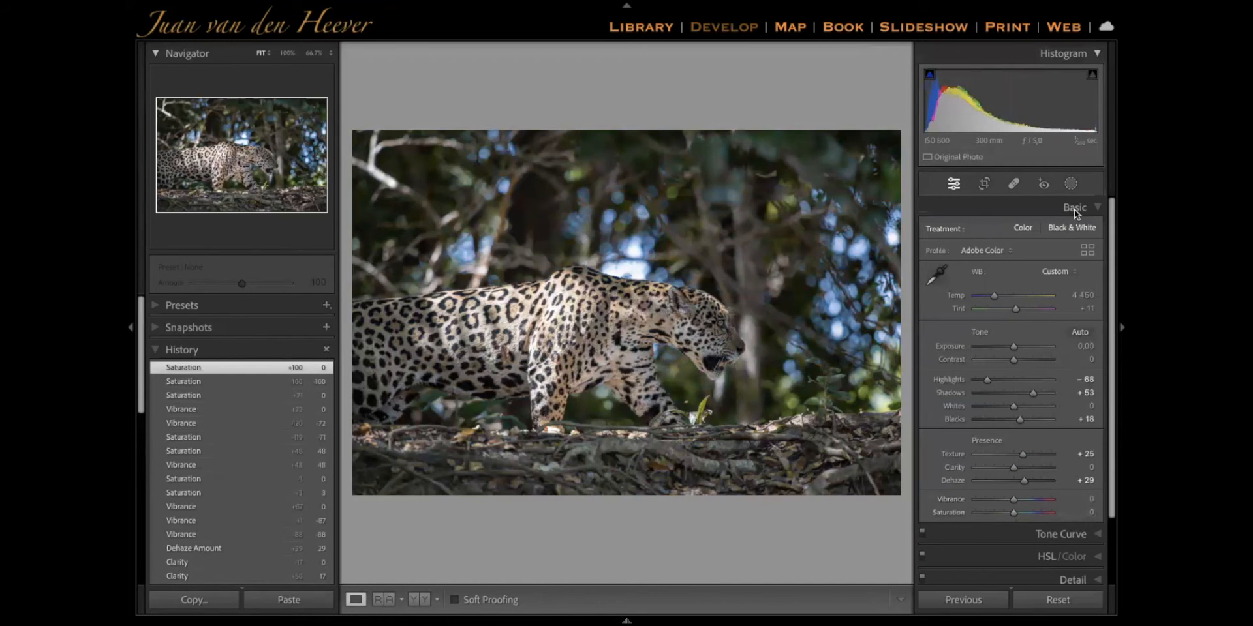
pyautogui.click(1075, 204)
pyautogui.click(1059, 232)
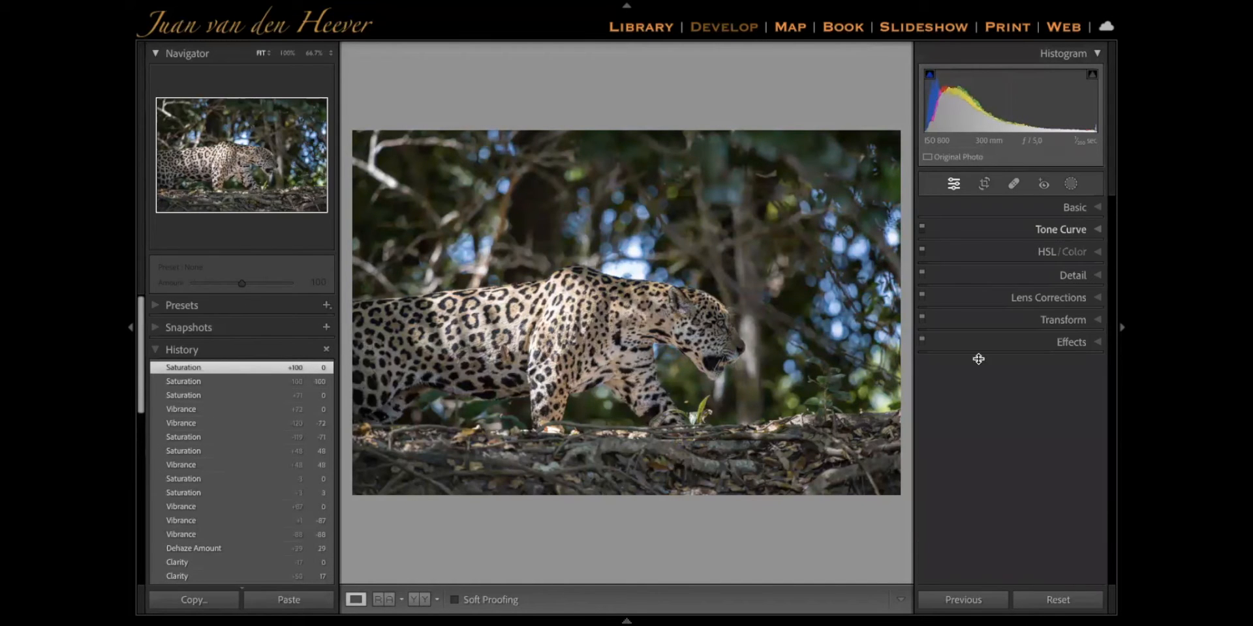
pyautogui.click(1074, 213)
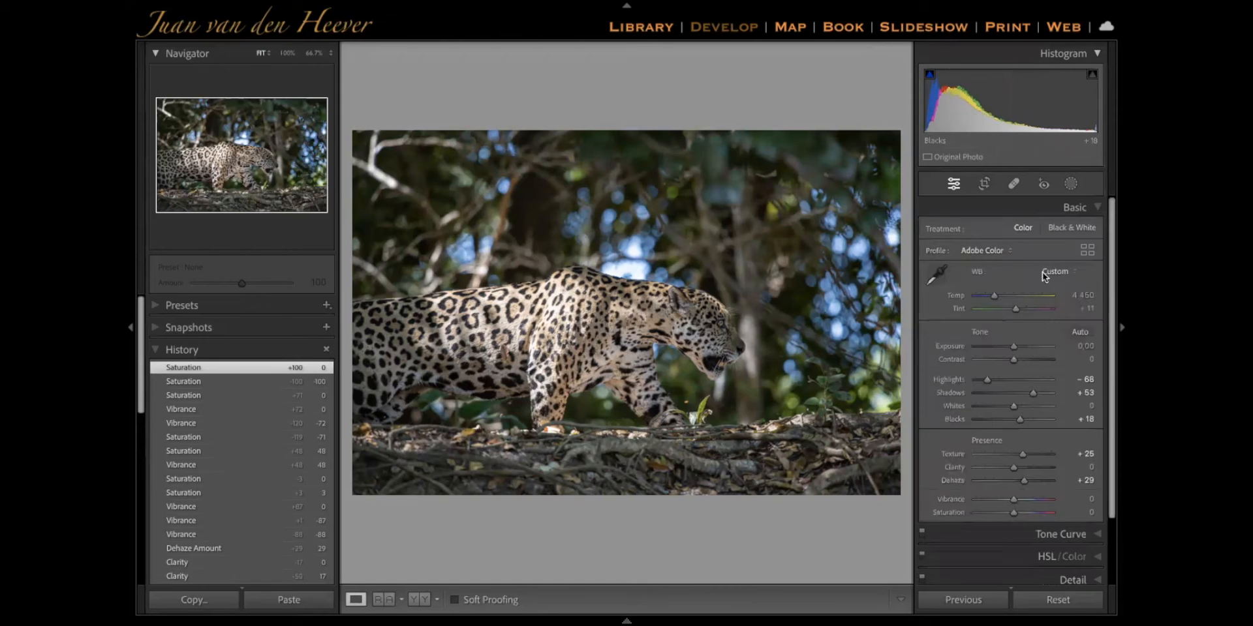
pyautogui.click(1089, 205)
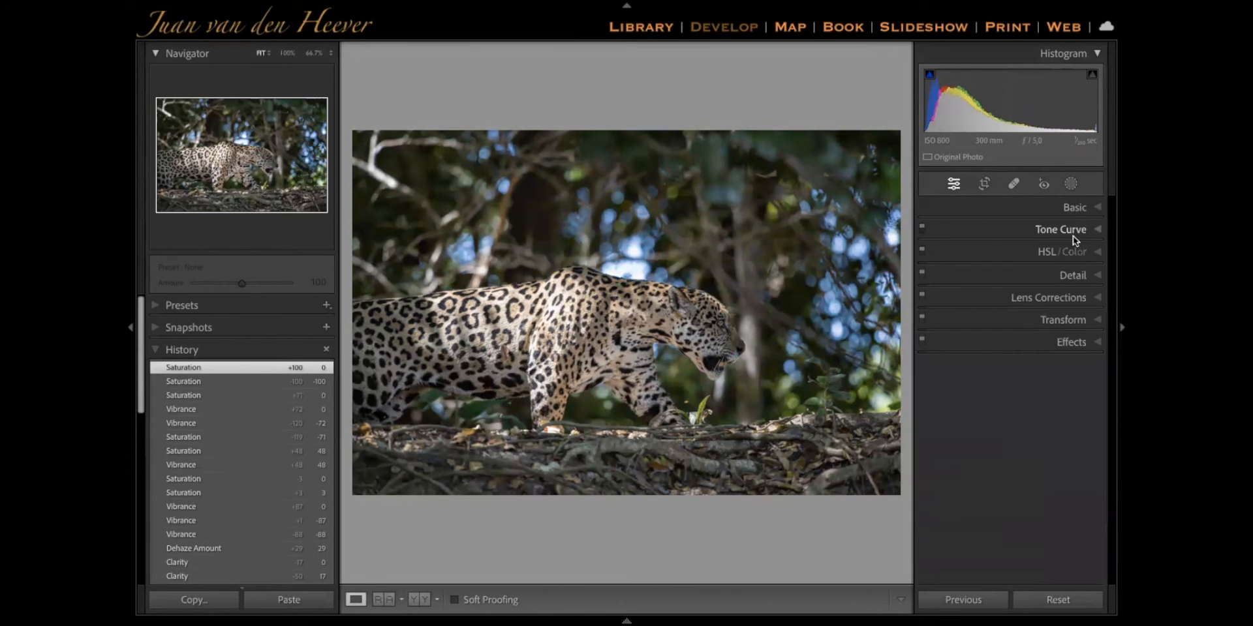
pyautogui.click(1073, 236)
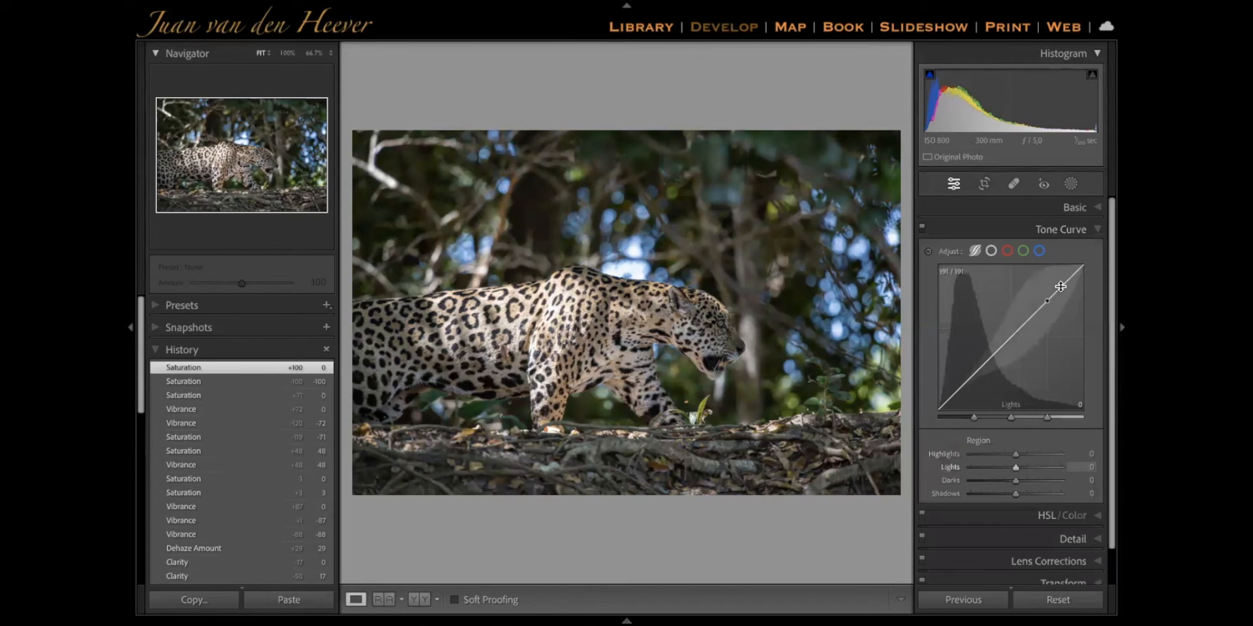
# Try the tone curve's Highlights region at -36, +32 and -10, resetting it to 0 after each trial
pyautogui.moveTo(1061, 287)
pyautogui.mouseDown()
pyautogui.moveTo(1060, 270)
pyautogui.moveTo(1060, 305)
pyautogui.moveTo(1058, 295)
pyautogui.mouseUp()
pyautogui.doubleClick(1057, 294)
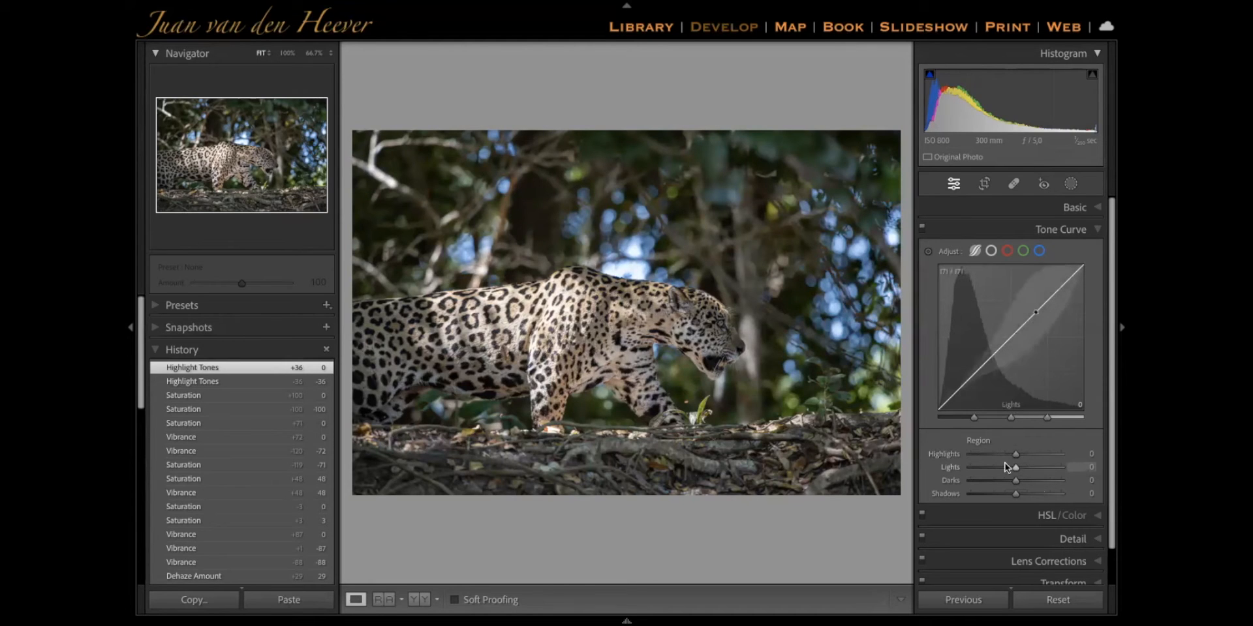
pyautogui.moveTo(1015, 454)
pyautogui.mouseDown()
pyautogui.moveTo(1037, 454)
pyautogui.moveTo(979, 456)
pyautogui.moveTo(1028, 457)
pyautogui.mouseUp()
pyautogui.doubleClick(1028, 457)
pyautogui.moveTo(1065, 283)
pyautogui.mouseDown()
pyautogui.moveTo(1065, 271)
pyautogui.moveTo(1065, 283)
pyautogui.mouseUp()
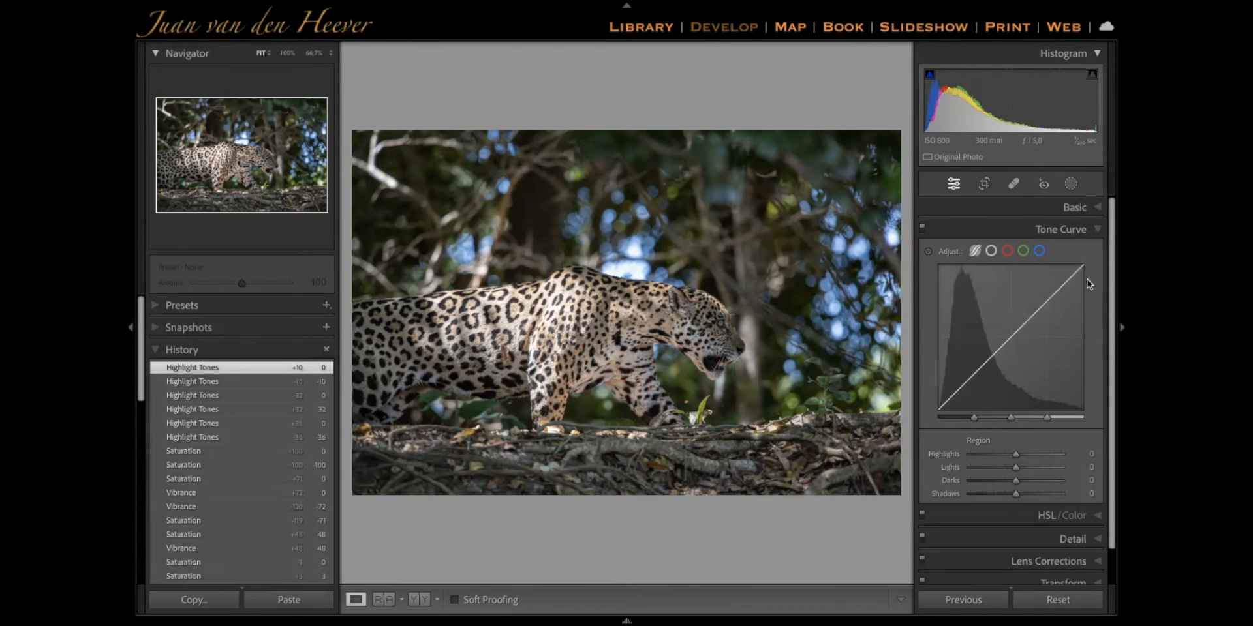
# Try a strong tone curve with Highlights +100, Lights +100 and Darks -100, and reset all three regions
pyautogui.moveTo(1060, 292); pyautogui.dragTo(1060, 264)
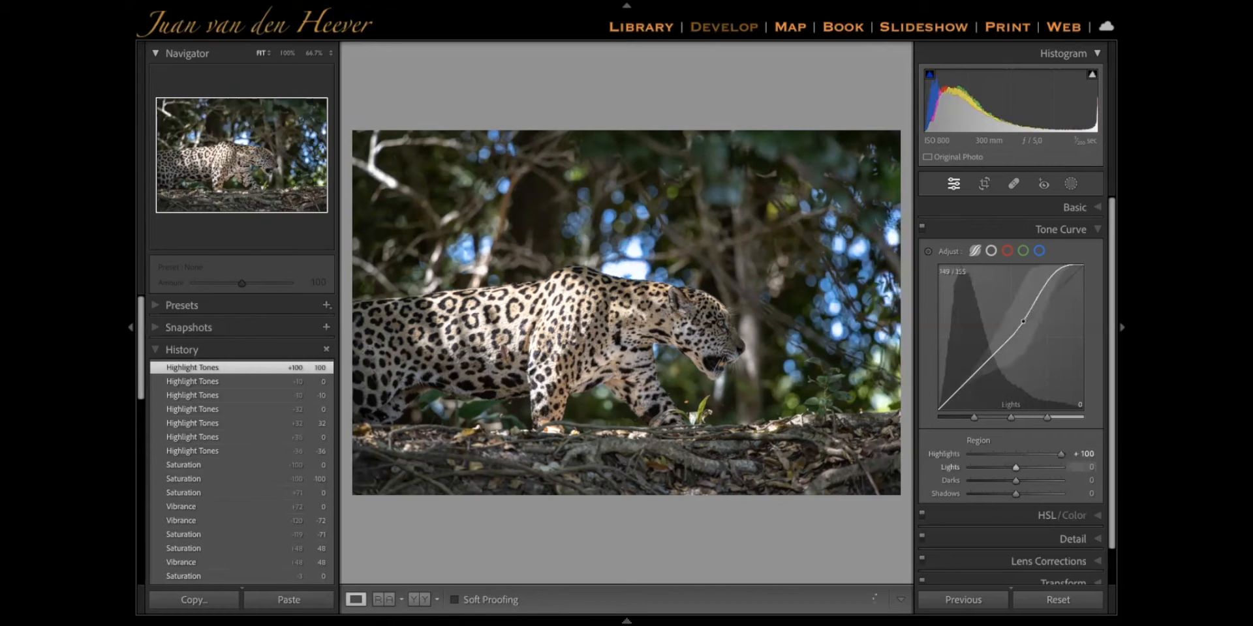
pyautogui.moveTo(1023, 321); pyautogui.dragTo(1022, 291)
pyautogui.moveTo(989, 355); pyautogui.dragTo(950, 387)
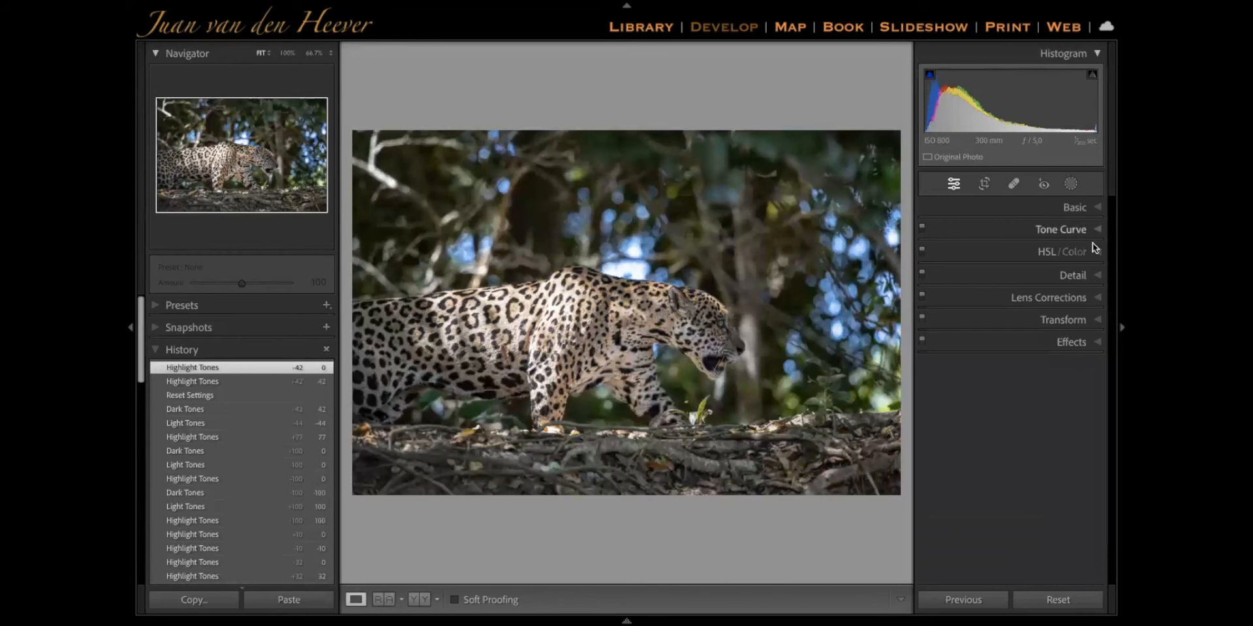
# Expand the HSL / Color adjustments and show the Hue, Luminance and Saturation groups individually
pyautogui.click(1042, 252)
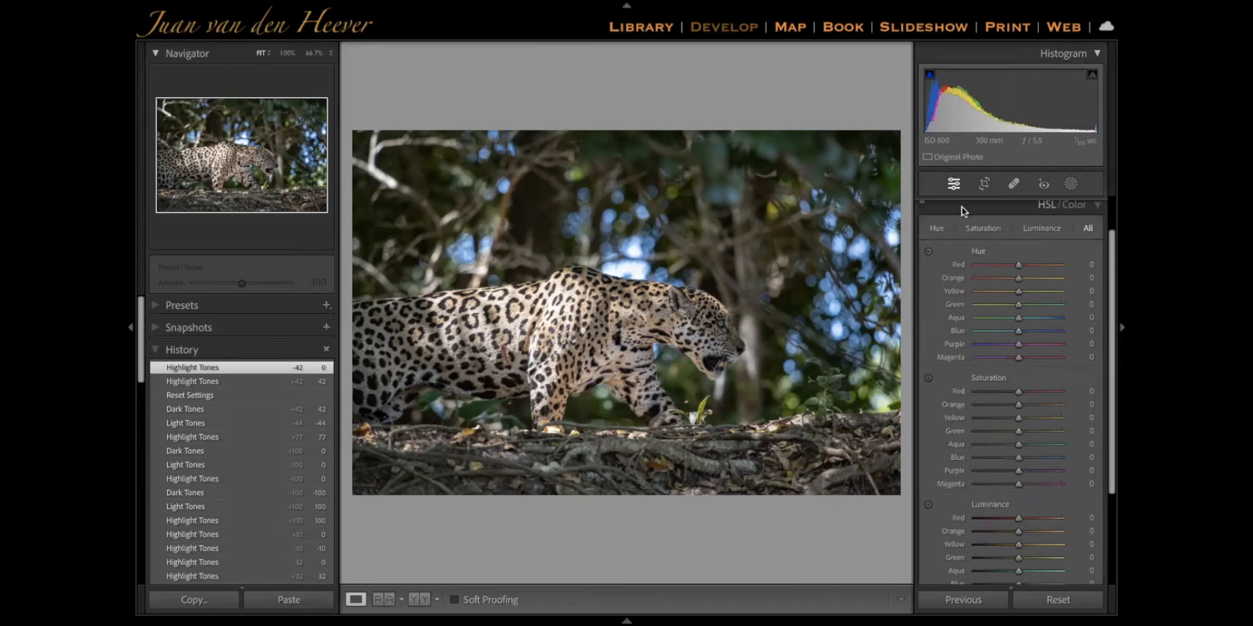
pyautogui.scroll(1, 970, 241)
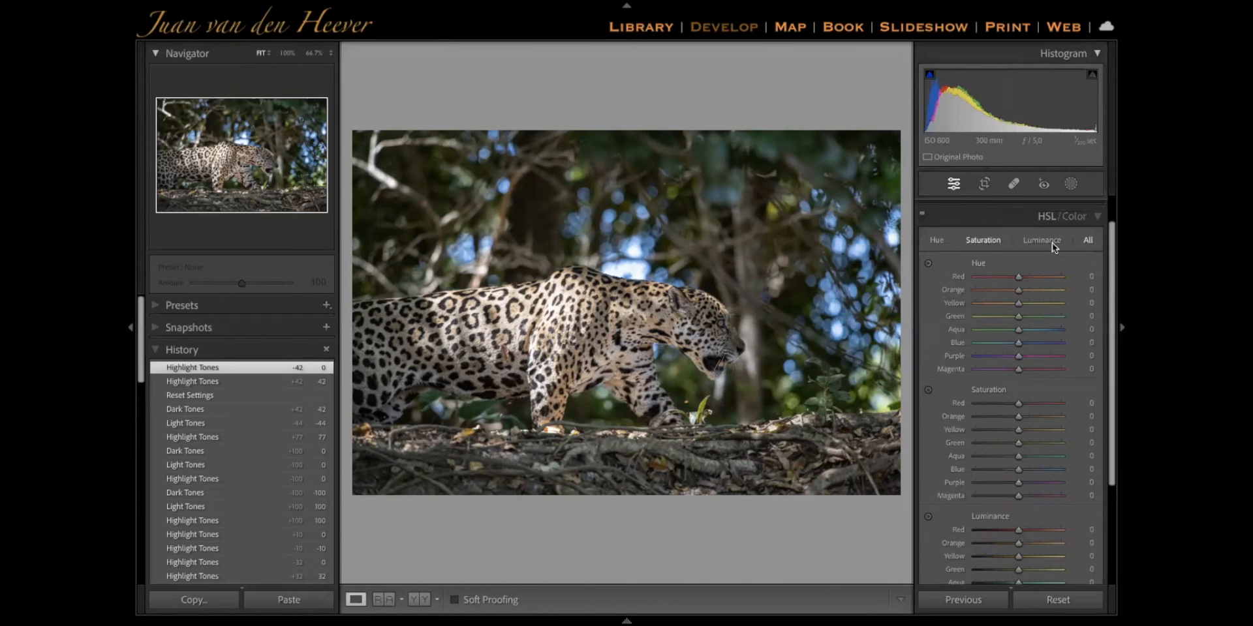
pyautogui.click(938, 243)
pyautogui.click(1042, 276)
pyautogui.click(984, 276)
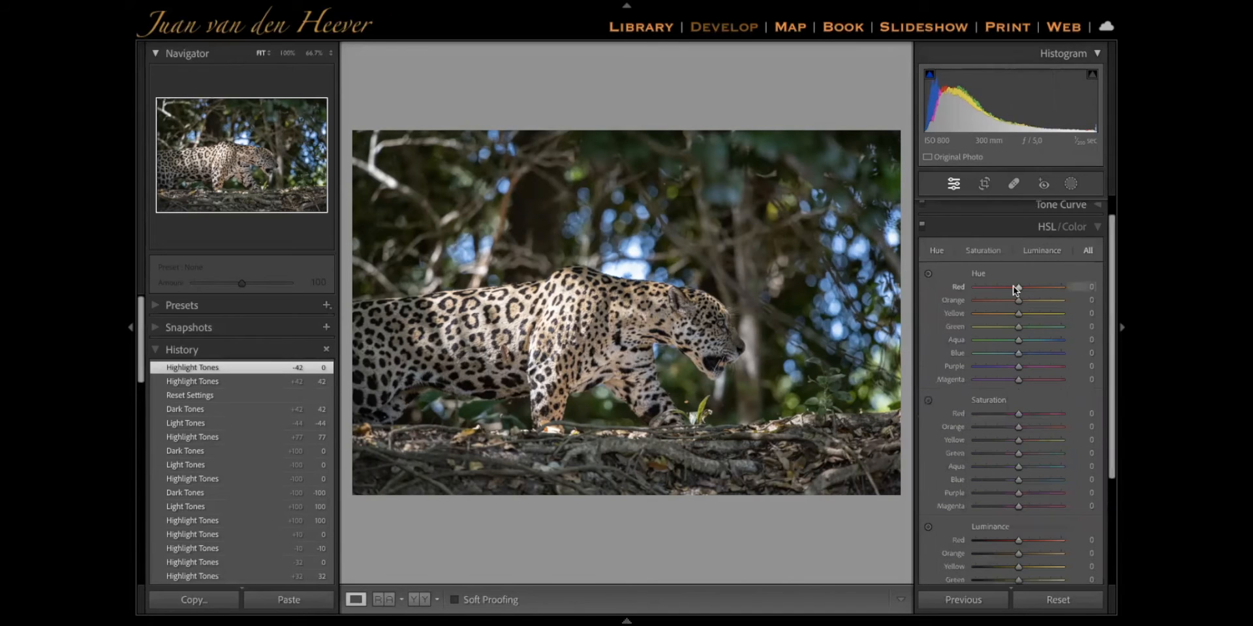
# With all HSL groups shown, try the Green hue at -100 and +100, and reset it to 0
pyautogui.scroll(-2, 1012, 285)
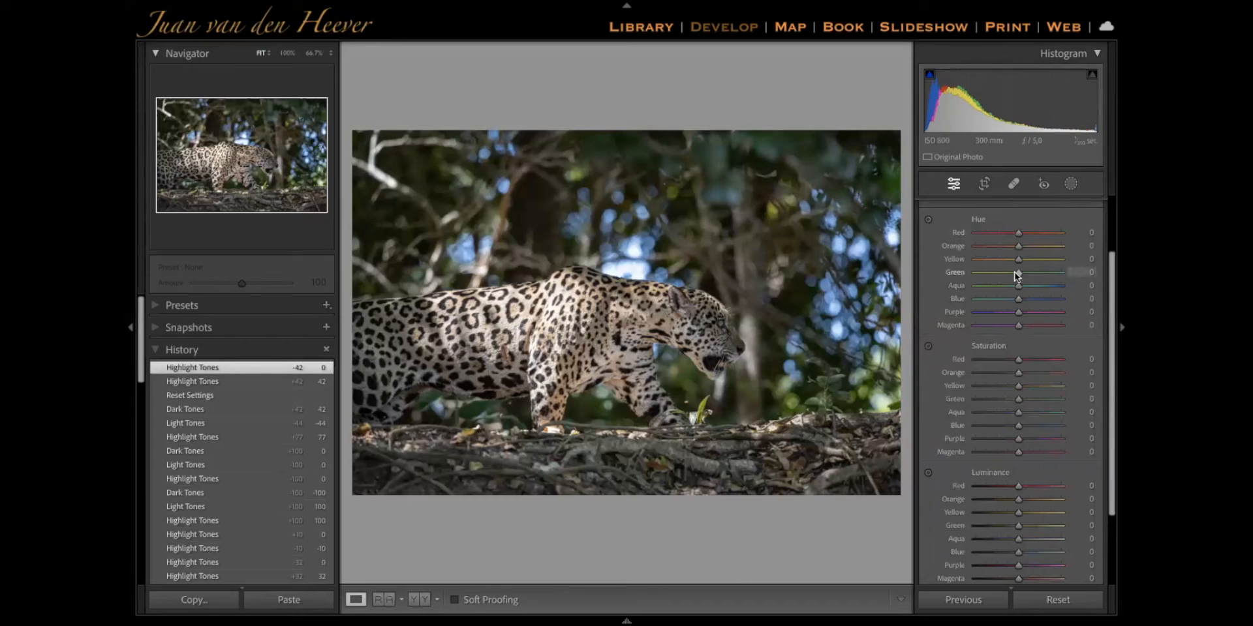
pyautogui.moveTo(1018, 272); pyautogui.dragTo(1108, 279)
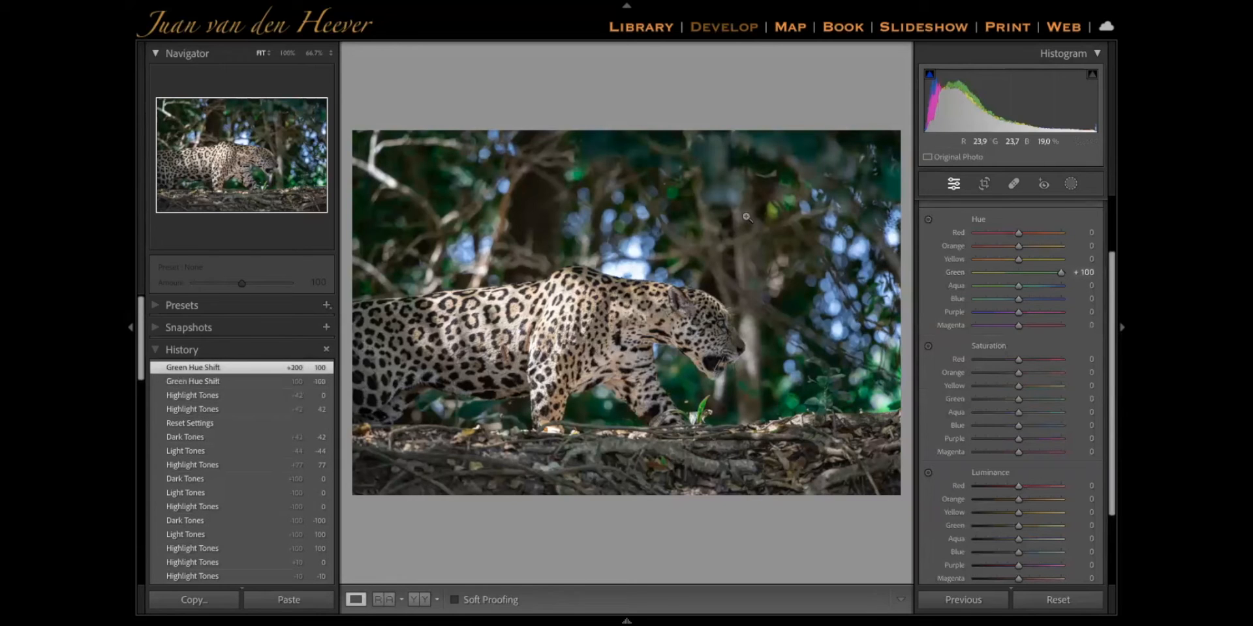
pyautogui.doubleClick(1060, 274)
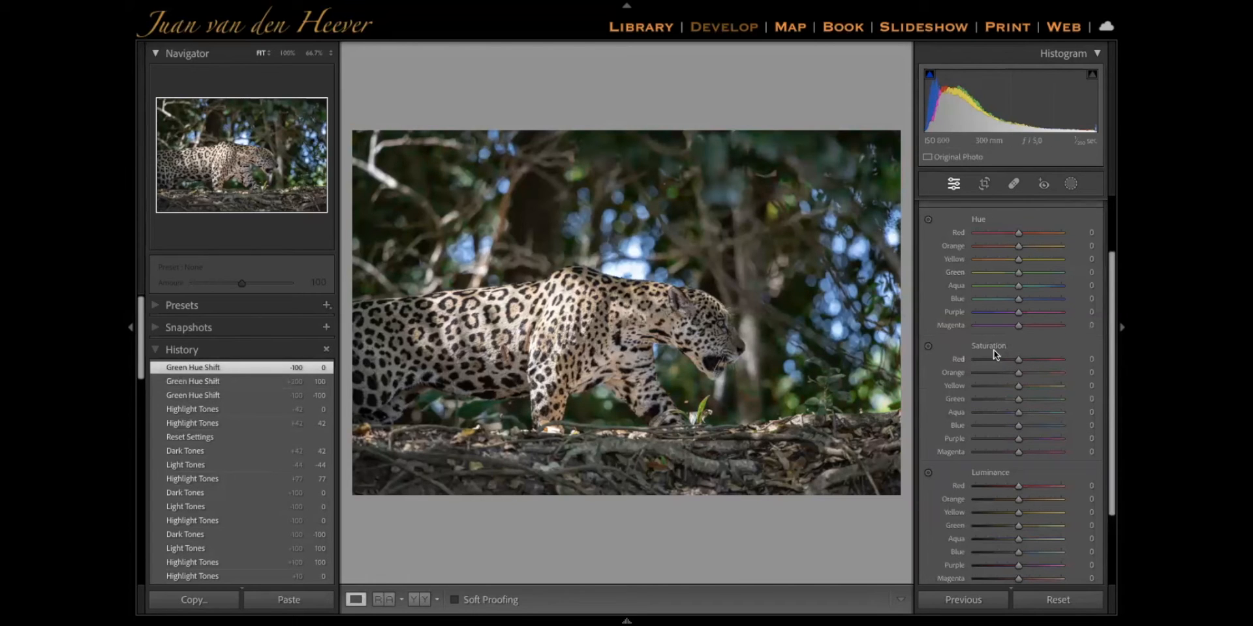
# Try the Blue saturation at +67 and -60, and reset it to 0
pyautogui.scroll(3, 1008, 358)
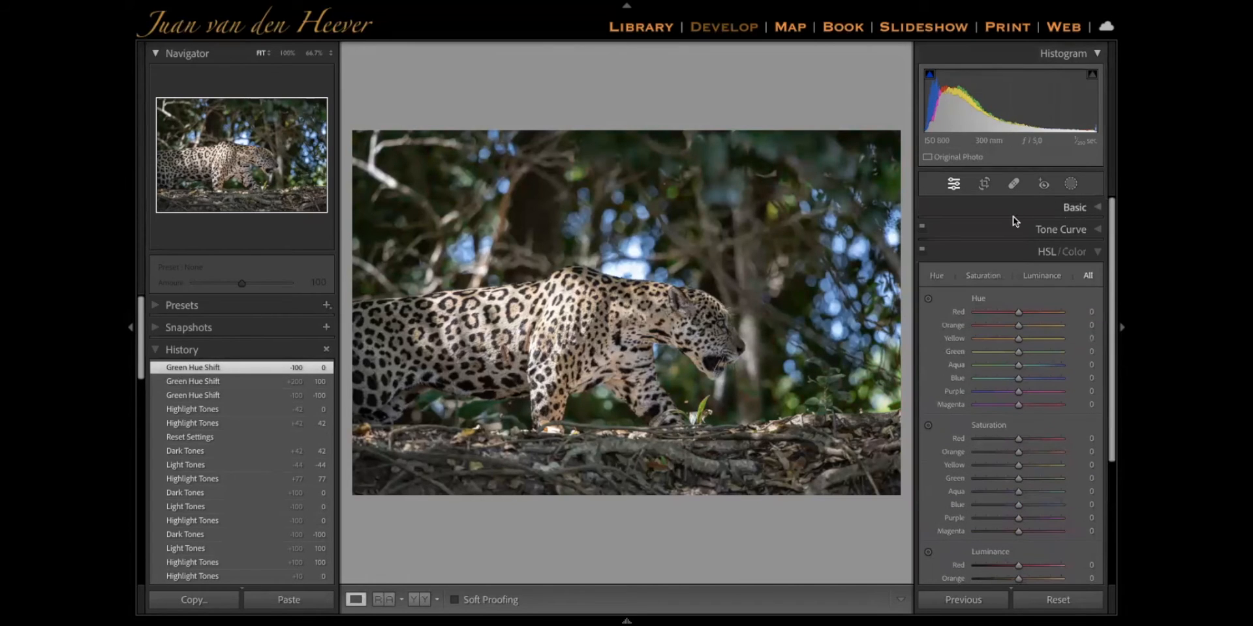
pyautogui.scroll(-2, 1017, 409)
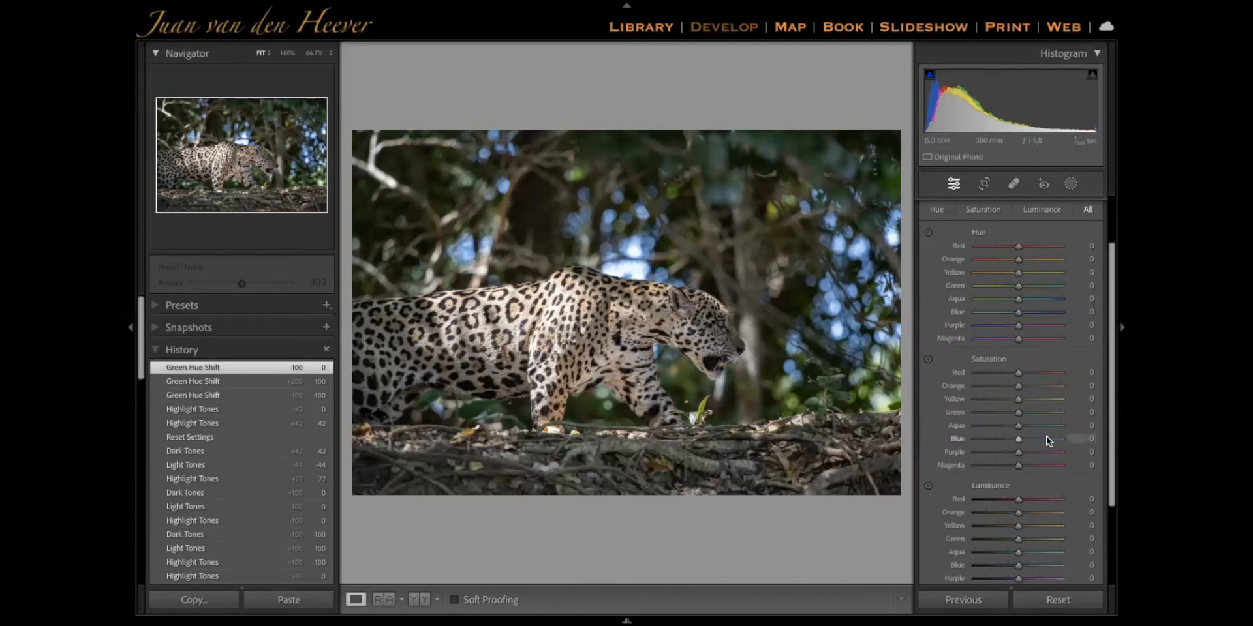
pyautogui.moveTo(1043, 438); pyautogui.dragTo(992, 441)
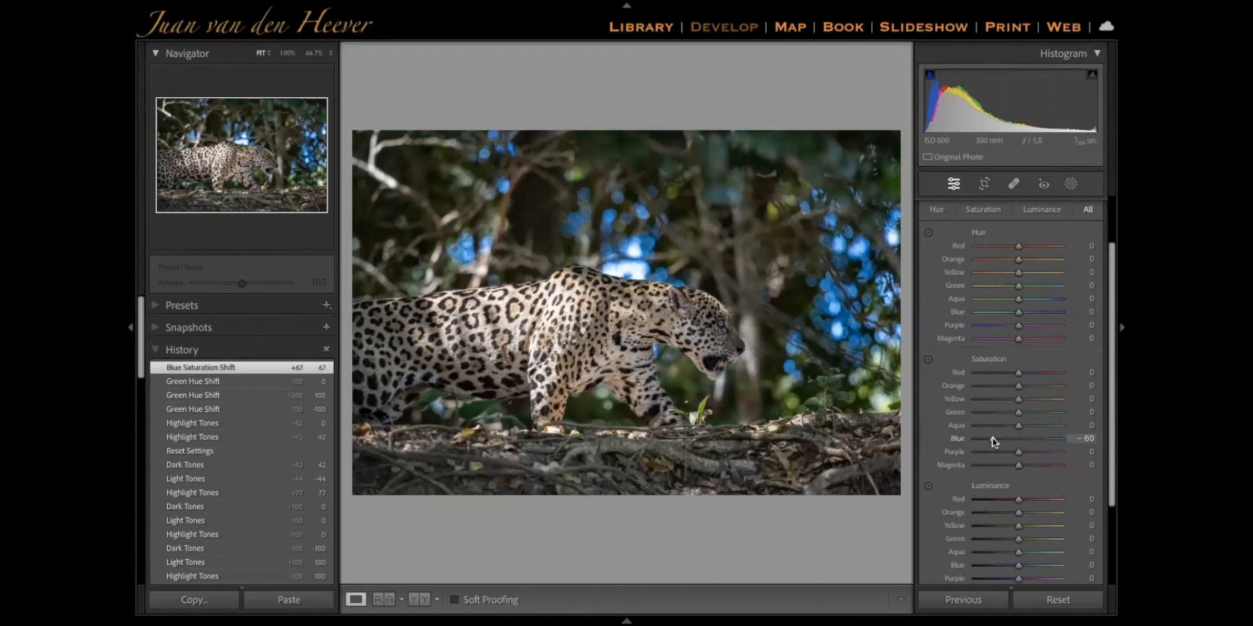
pyautogui.doubleClick(1048, 437)
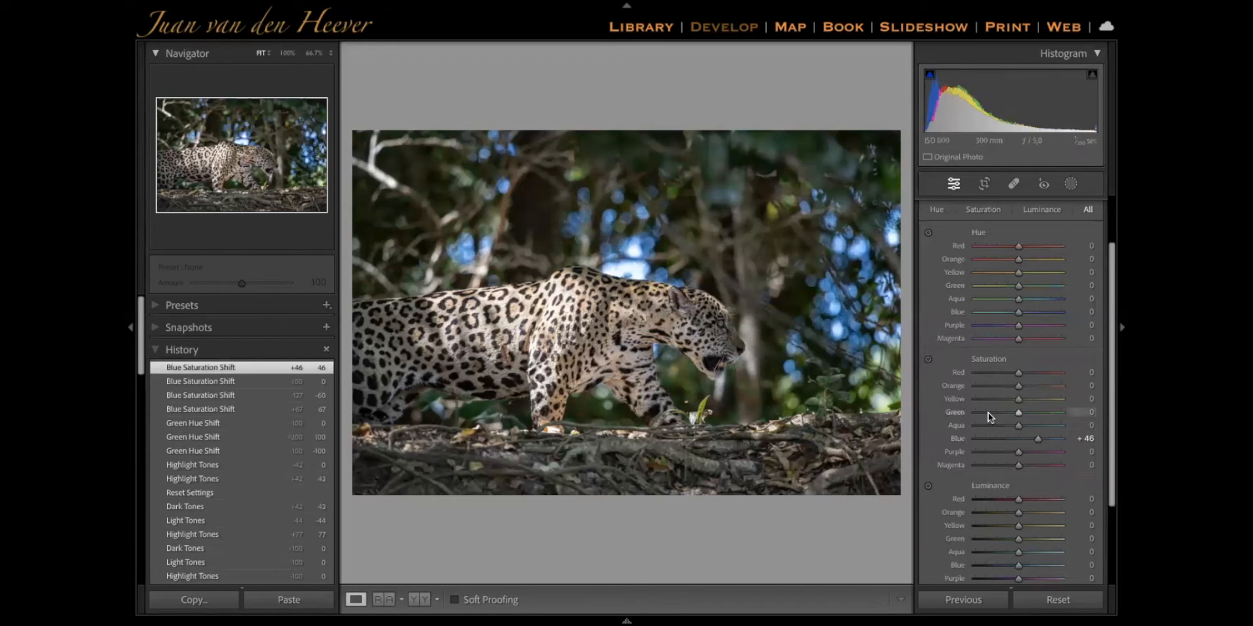
# Try colour saturation values of Blue +46, Green -67, Orange +60 and Yellow +49, and reset the whole Saturation group
pyautogui.click(988, 413)
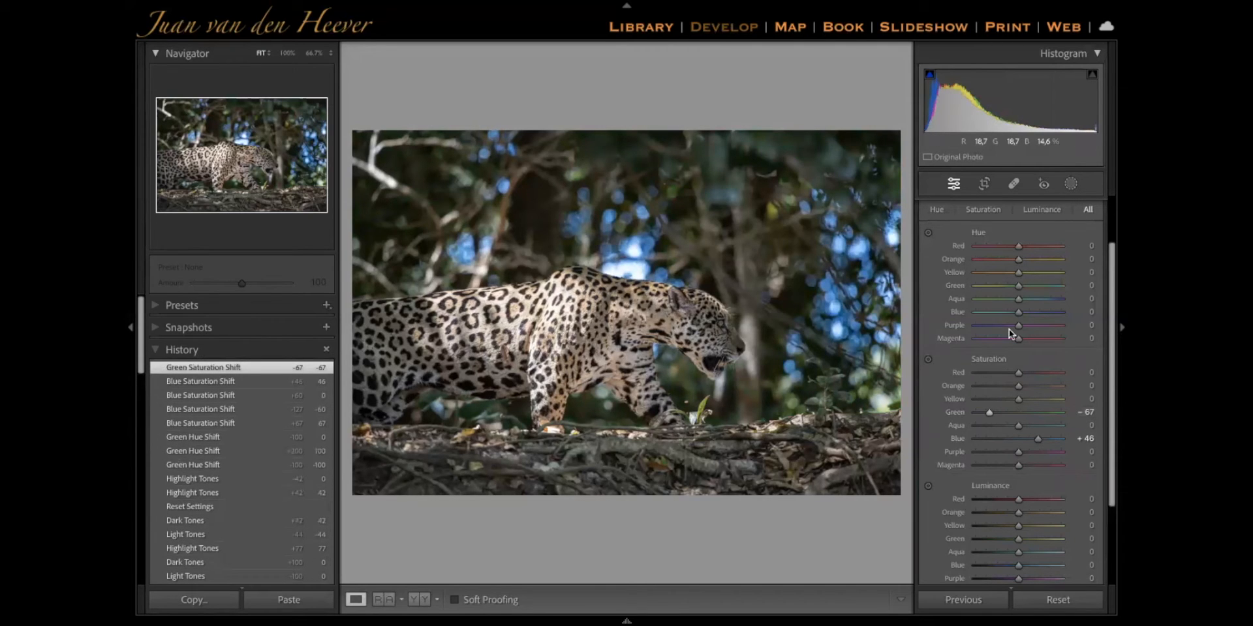
pyautogui.click(1043, 387)
pyautogui.click(1039, 399)
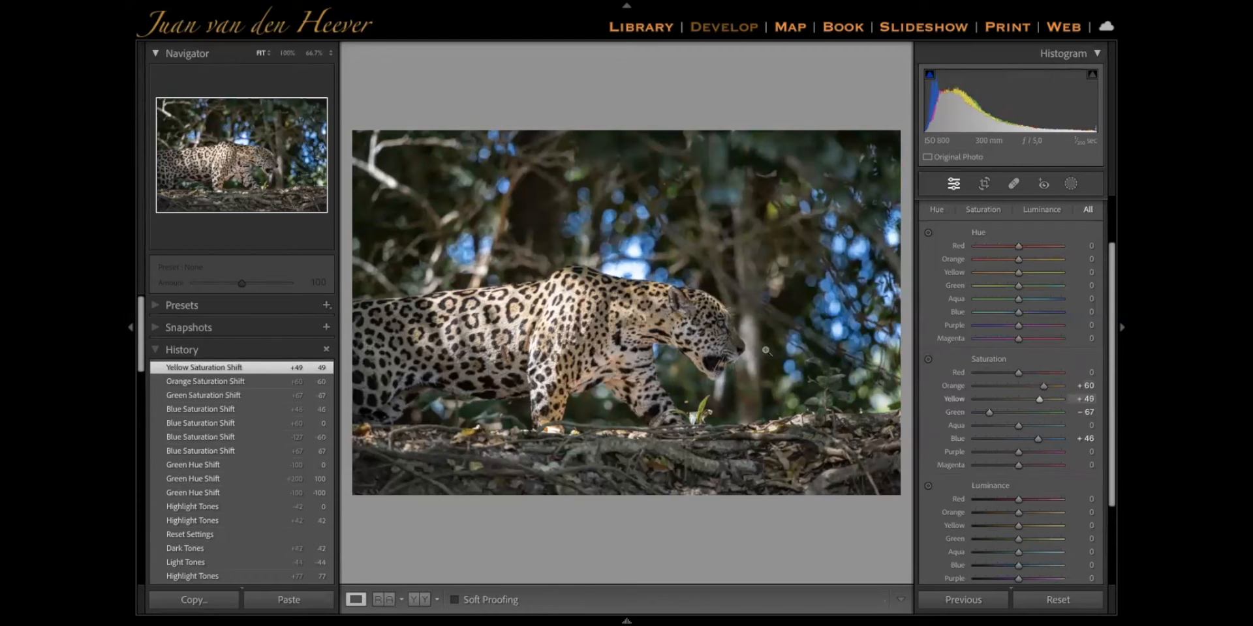
pyautogui.keyDown('alt'); pyautogui.click(1017, 359); pyautogui.keyUp('alt')
# Try the Green luminance at -100 and +18, and reset it to 0
pyautogui.scroll(-1, 1023, 457)
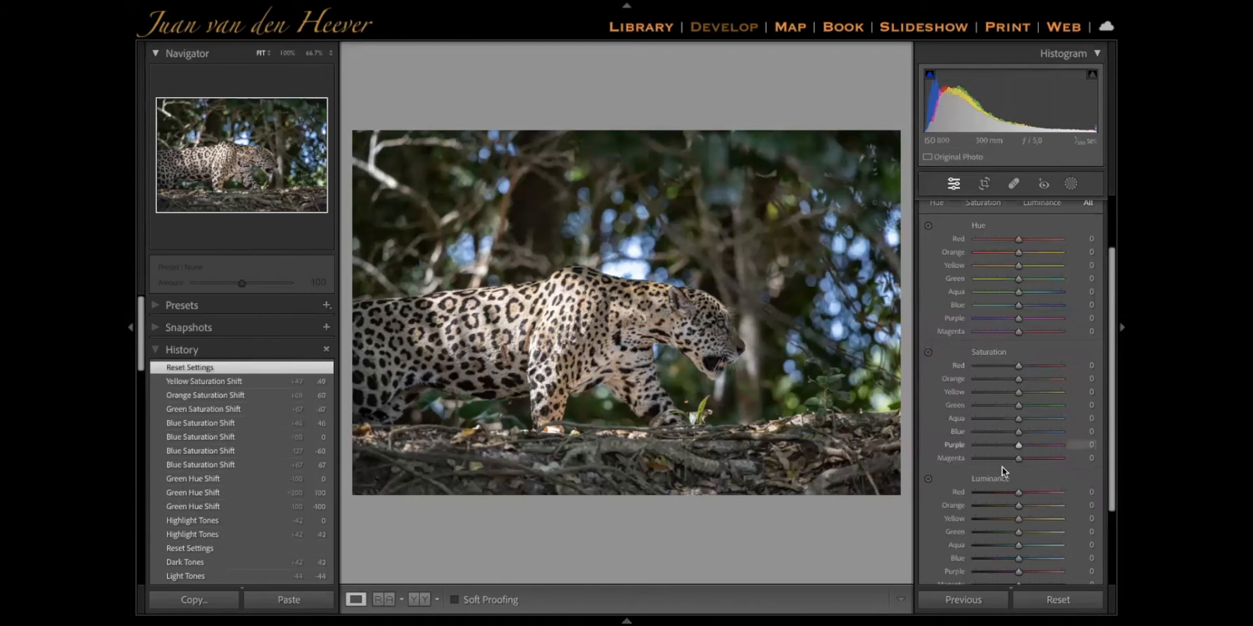
pyautogui.scroll(-3, 1001, 468)
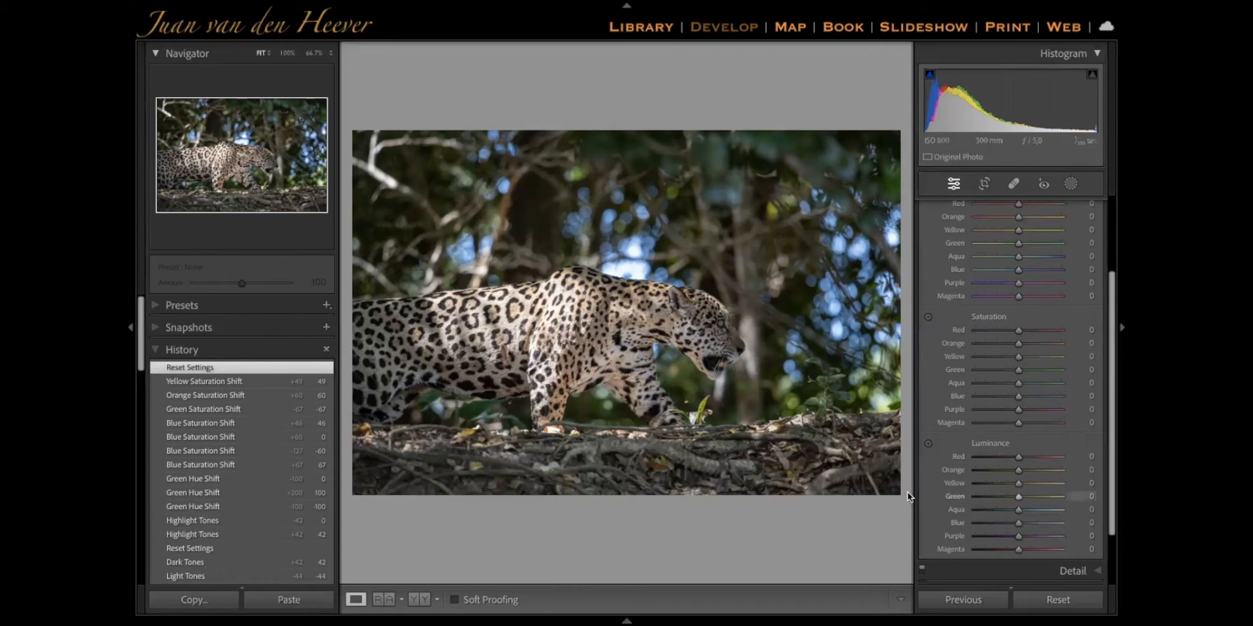
pyautogui.moveTo(1019, 497); pyautogui.dragTo(907, 492)
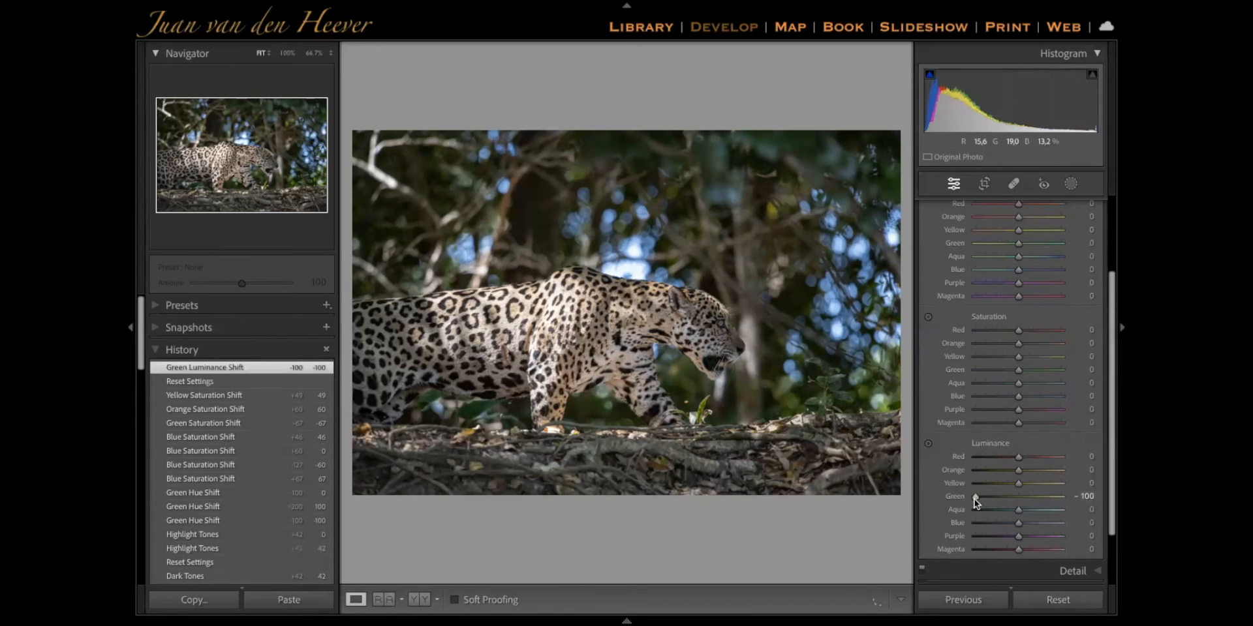
pyautogui.moveTo(997, 503); pyautogui.dragTo(1024, 494)
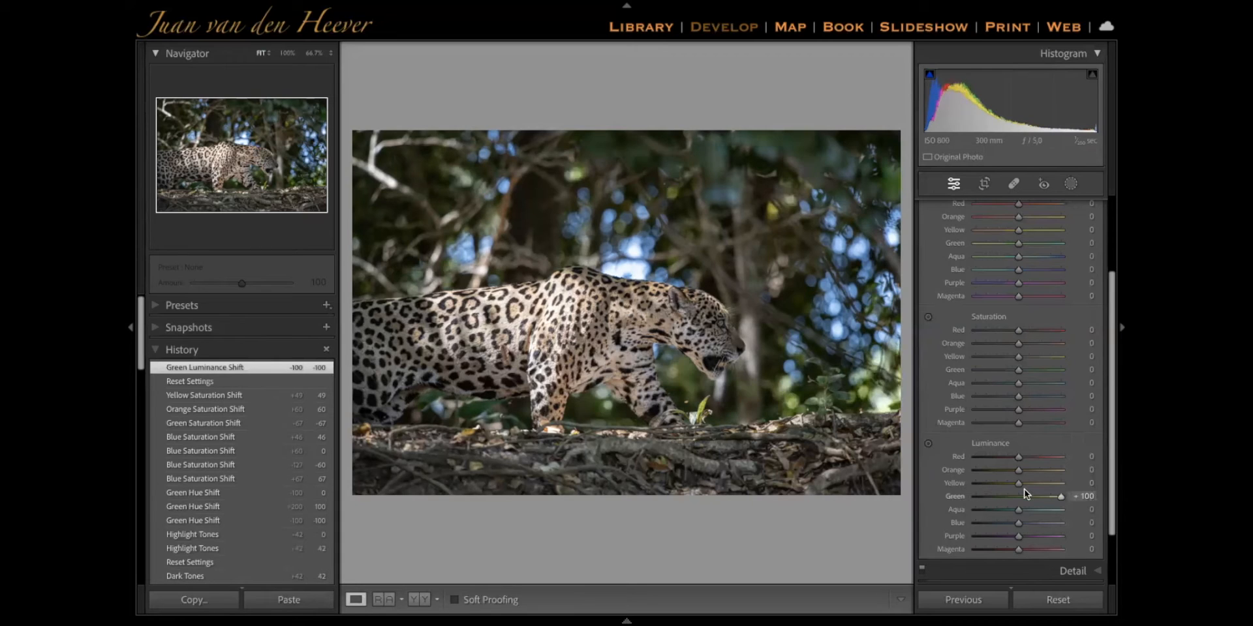
pyautogui.doubleClick(1024, 495)
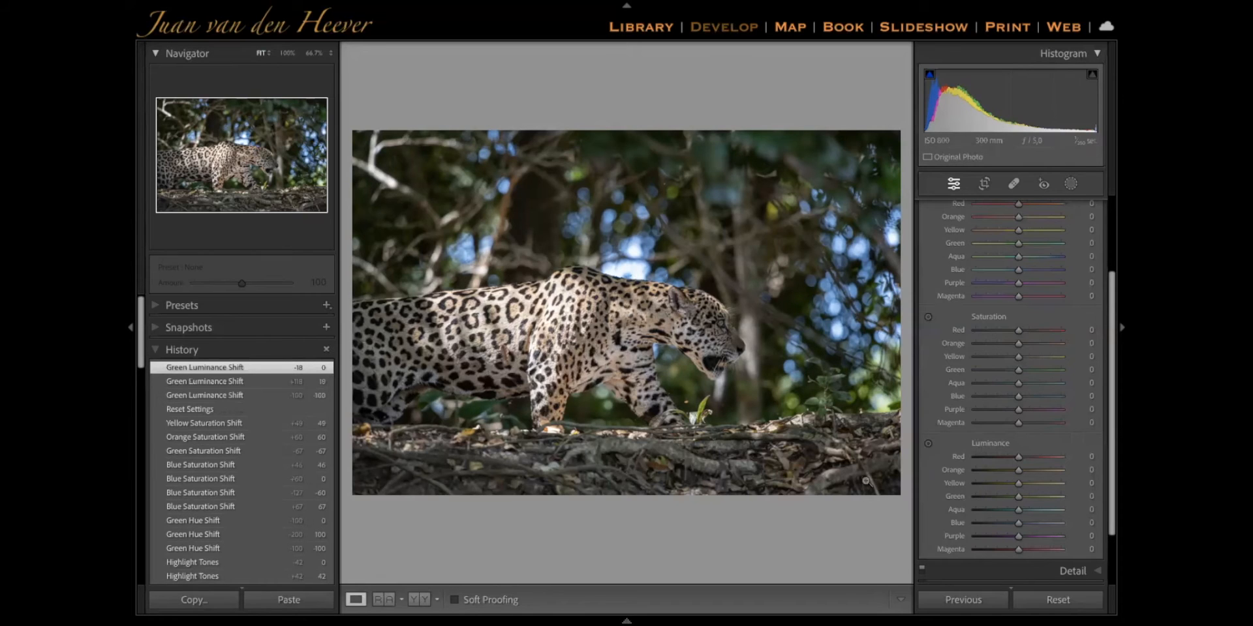
# Try shifting the Orange hue to +17 with targeted adjustment on the leopard's coat, and reset the Hue group
pyautogui.scroll(2, 946, 234)
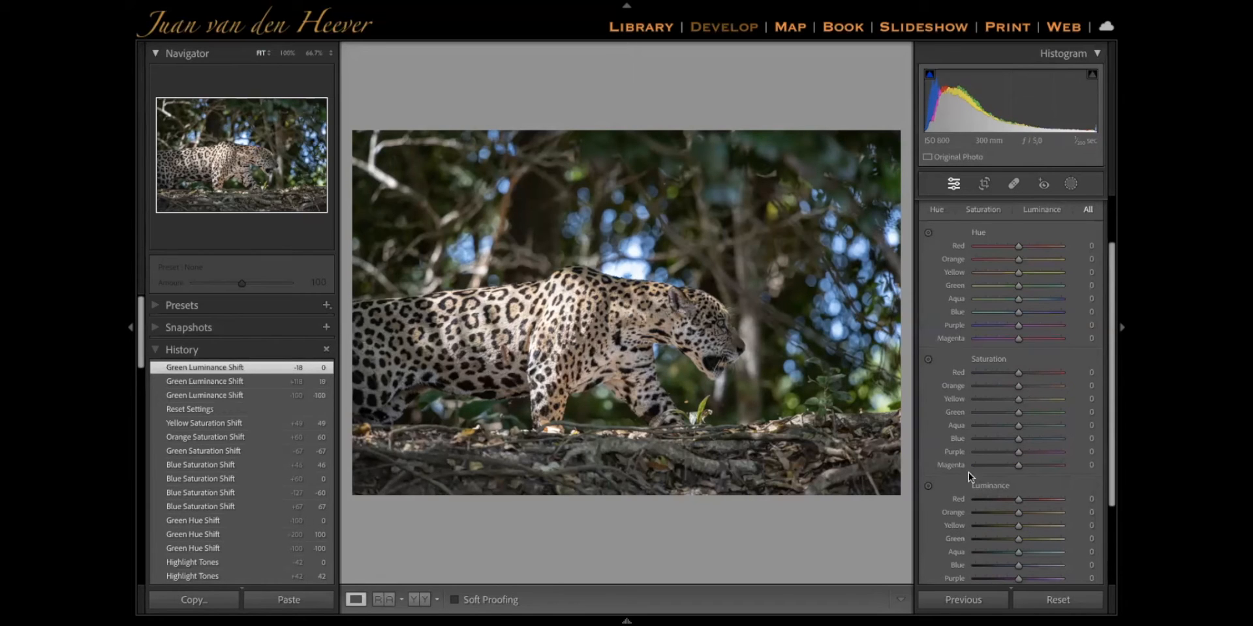
pyautogui.click(929, 233)
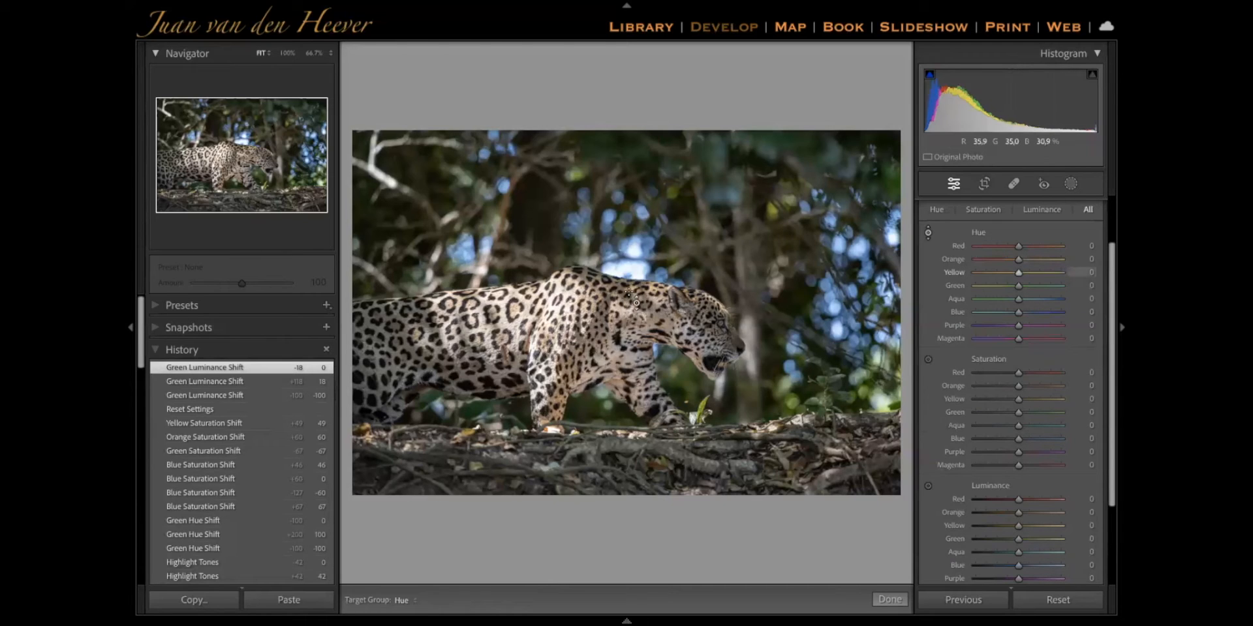
pyautogui.moveTo(574, 332)
pyautogui.mouseDown()
pyautogui.moveTo(574, 312)
pyautogui.moveTo(574, 378)
pyautogui.moveTo(575, 322)
pyautogui.mouseUp()
pyautogui.click(927, 233)
pyautogui.doubleClick(973, 230)
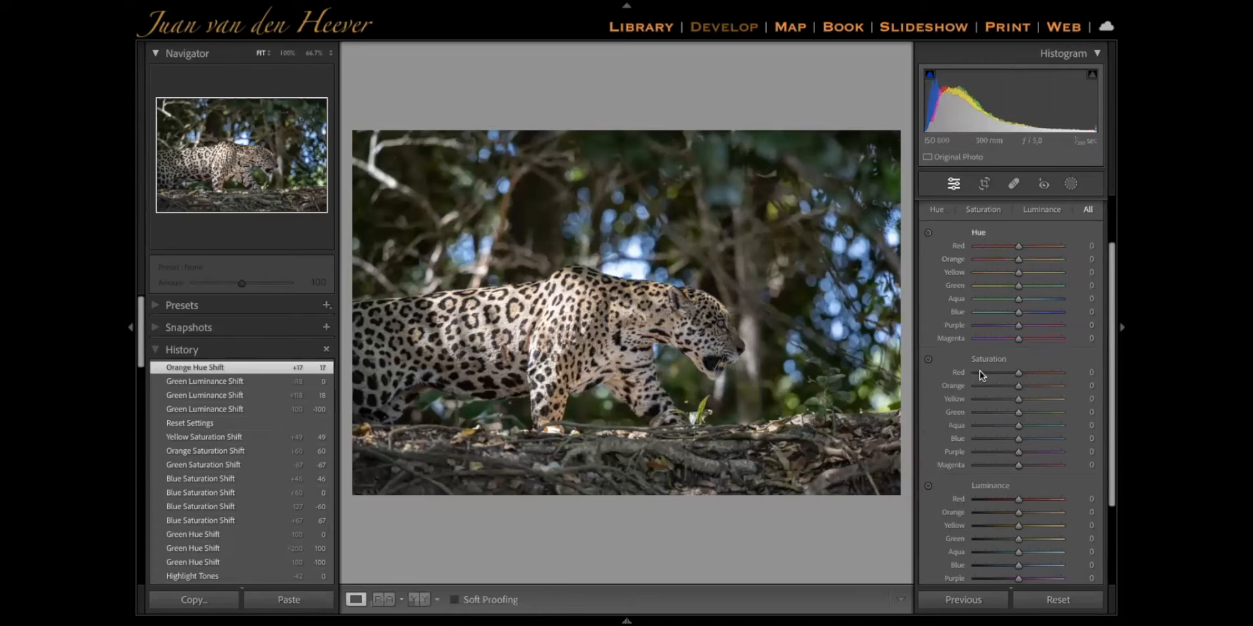
# Try lowering saturation to Orange -22 and Yellow -25 with targeted adjustment on the leopard's coat, and reset the Saturation group
pyautogui.click(928, 359)
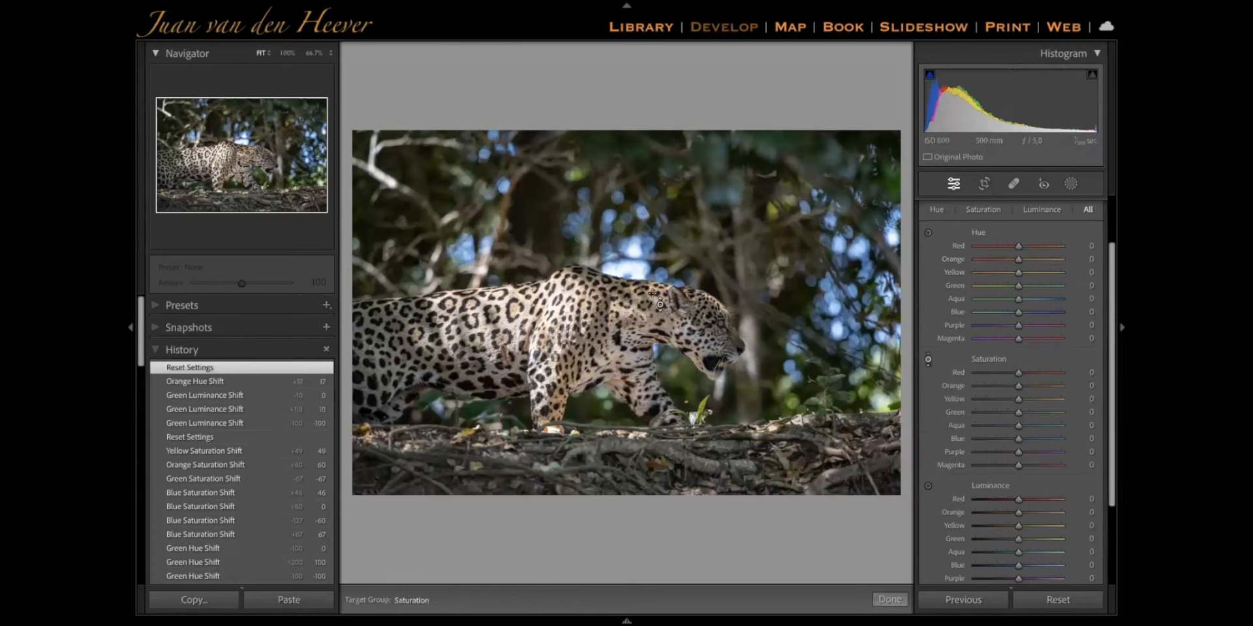
pyautogui.moveTo(659, 307); pyautogui.dragTo(659, 240)
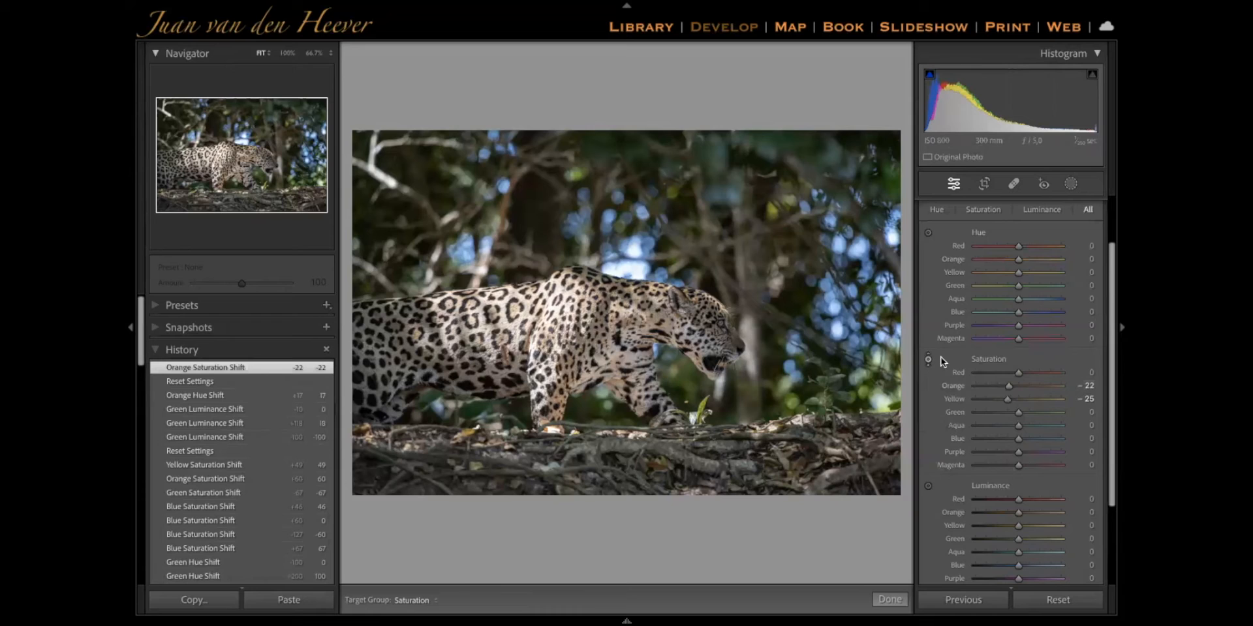
pyautogui.click(928, 359)
pyautogui.doubleClick(998, 361)
# Switch the HSL / Color adjustments to the Color view, look through its per-colour sliders, and return to the HSL view
pyautogui.scroll(2, 1009, 359)
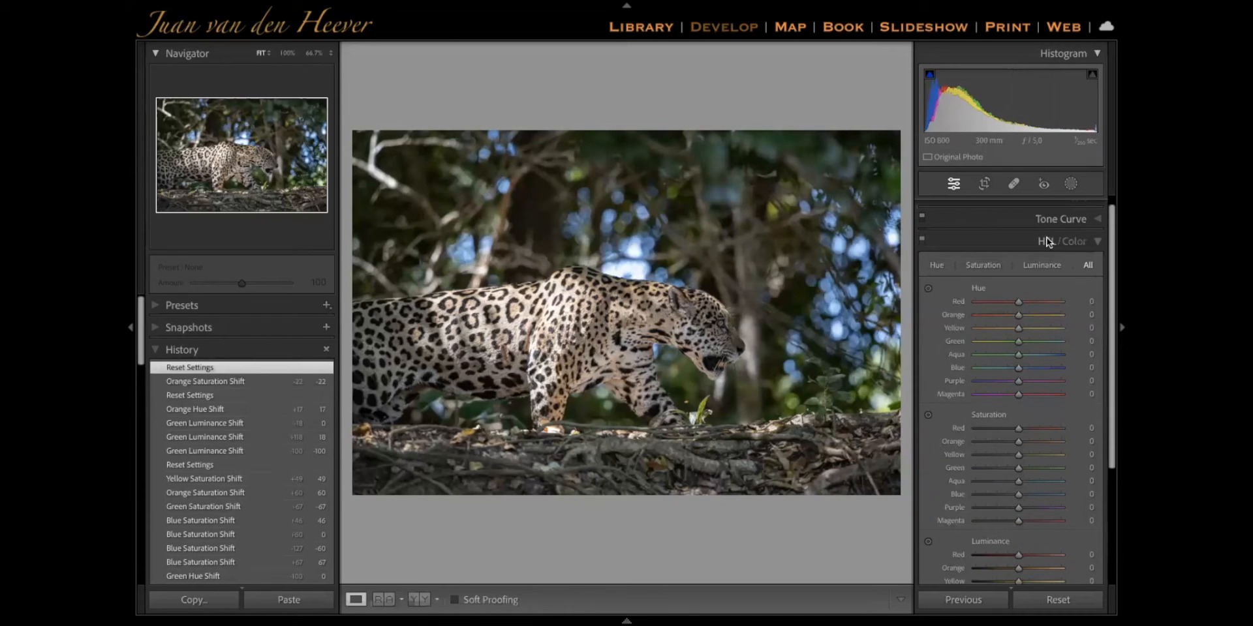
pyautogui.click(1075, 241)
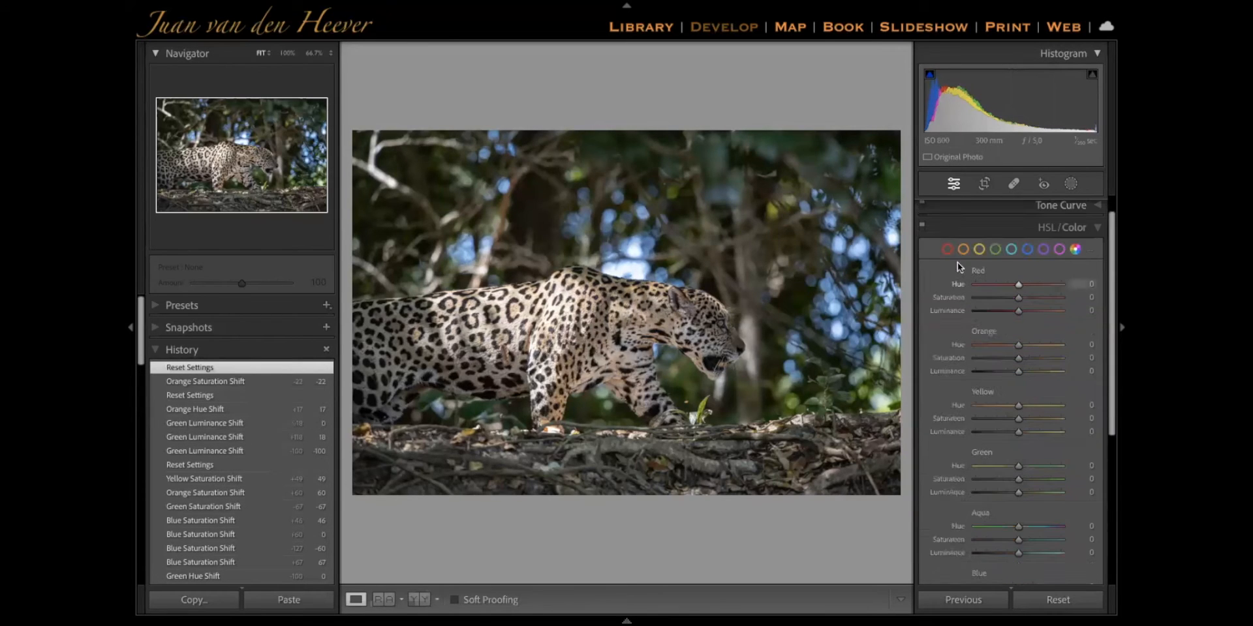
pyautogui.scroll(-2, 981, 270)
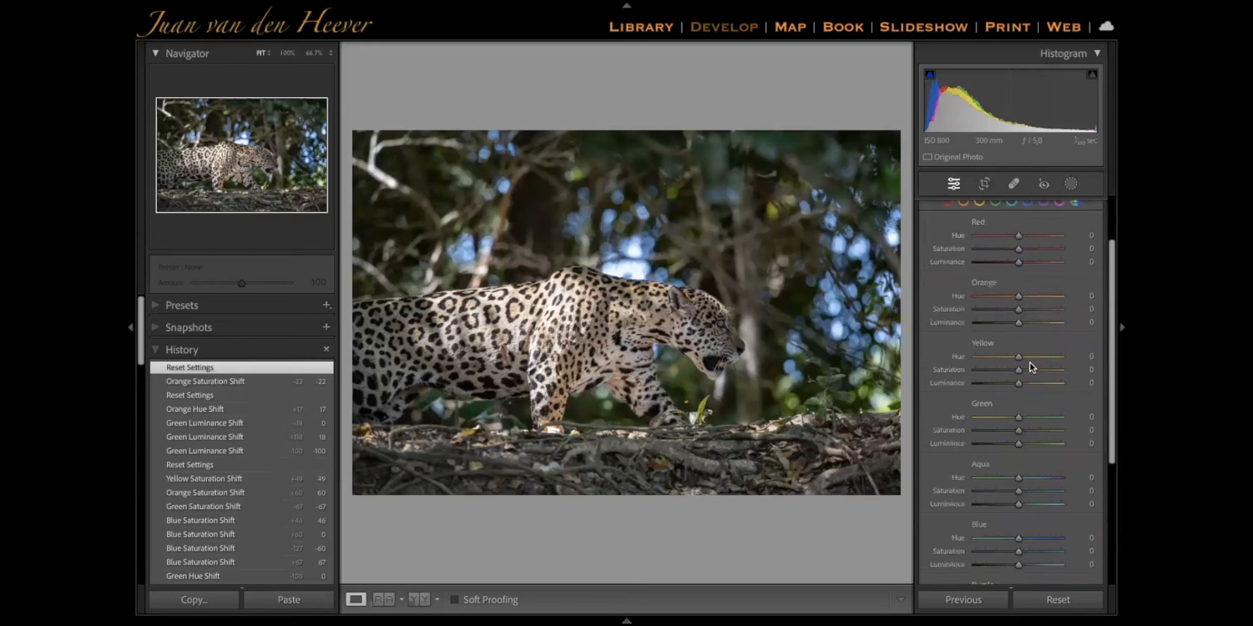
pyautogui.scroll(-3, 1030, 362)
pyautogui.scroll(4, 1030, 362)
pyautogui.click(1044, 228)
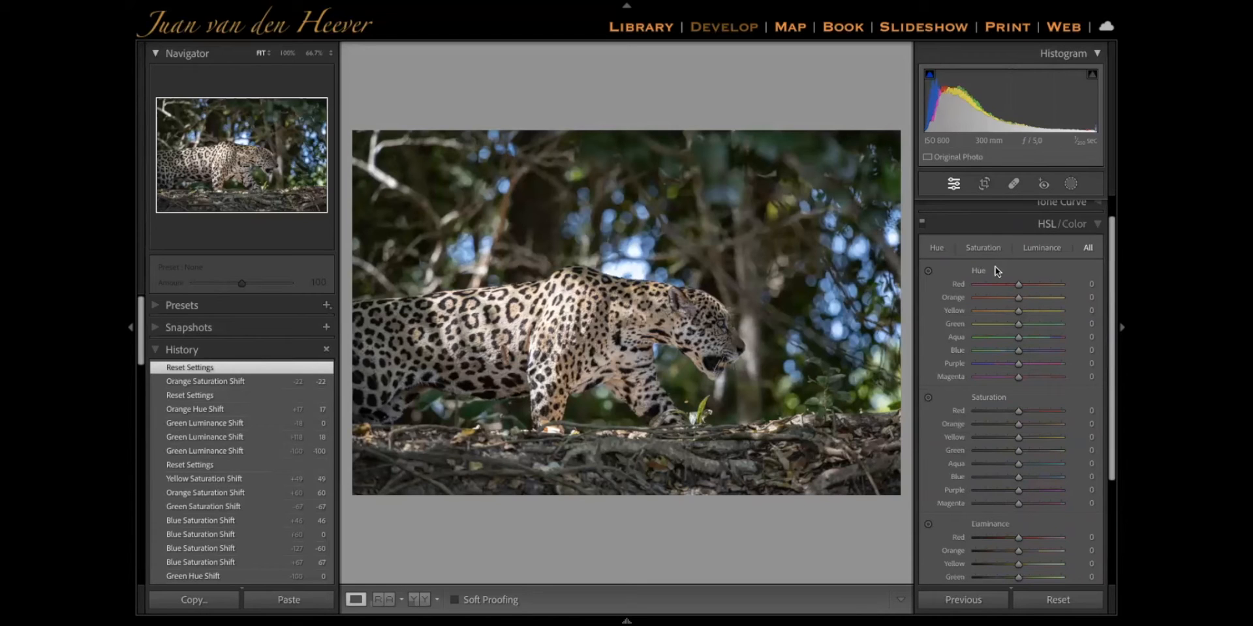
# Collapse the HSL / Color adjustments, expand Detail, and try a sharpening Amount of 30 before resetting it to 40
pyautogui.click(1100, 222)
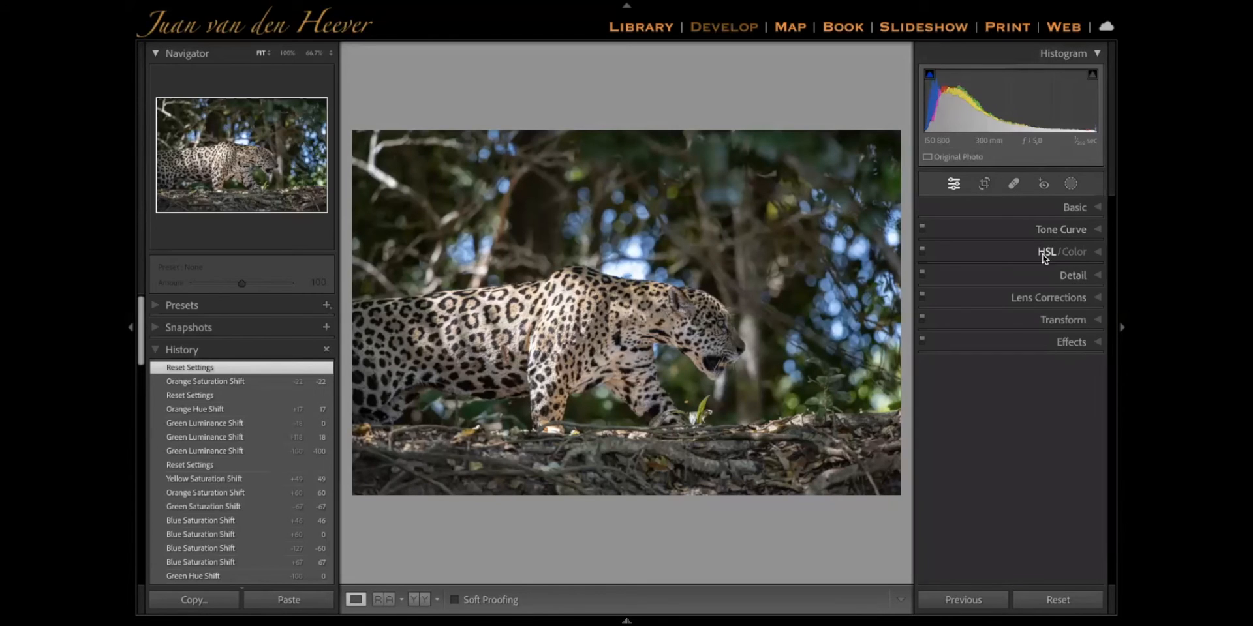
pyautogui.click(1068, 276)
pyautogui.scroll(-3, 1058, 307)
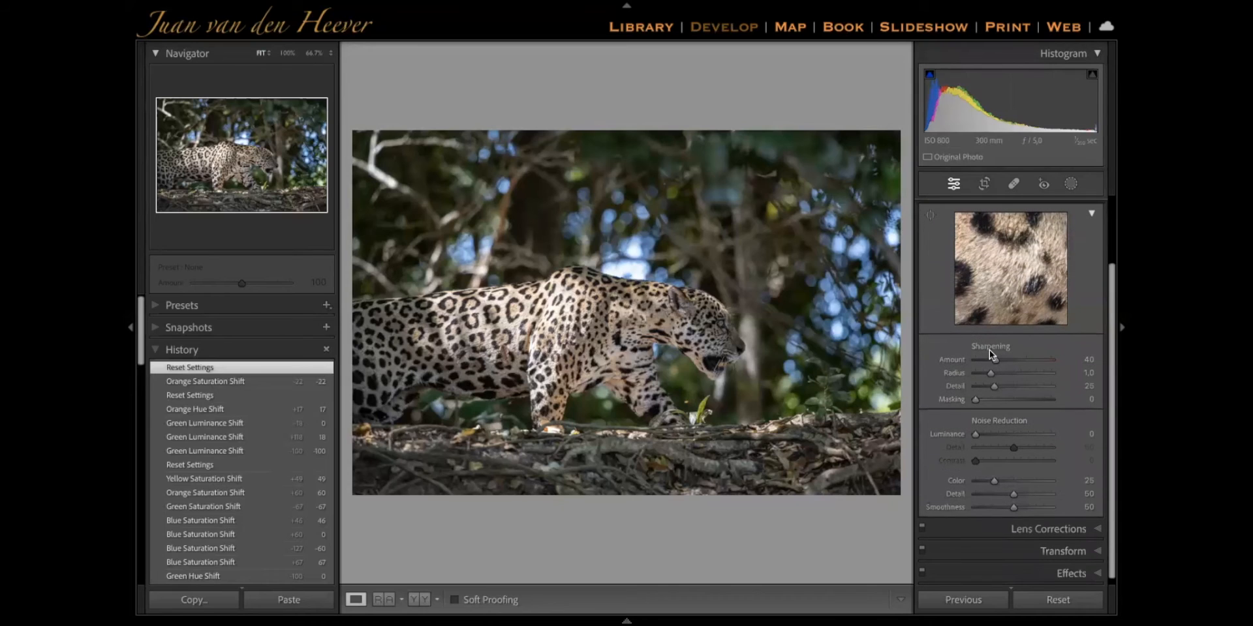
pyautogui.scroll(1, 1027, 408)
pyautogui.scroll(2, 1028, 411)
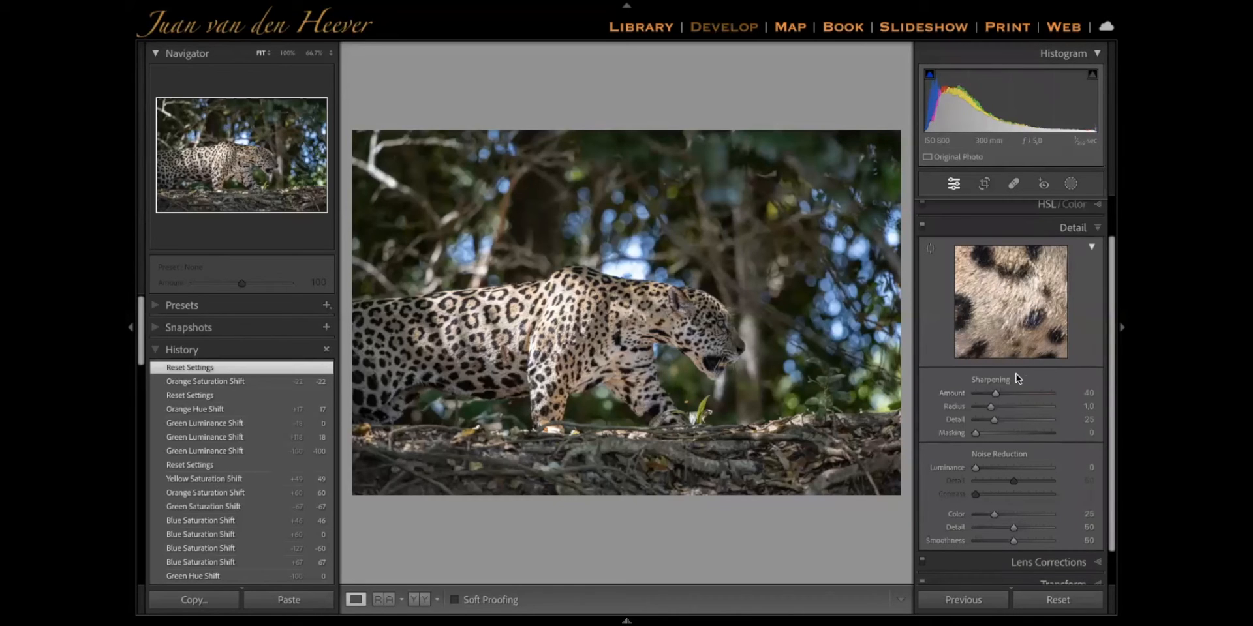
pyautogui.moveTo(995, 396)
pyautogui.mouseDown()
pyautogui.moveTo(1020, 397)
pyautogui.moveTo(990, 394)
pyautogui.mouseUp()
pyautogui.doubleClick(989, 394)
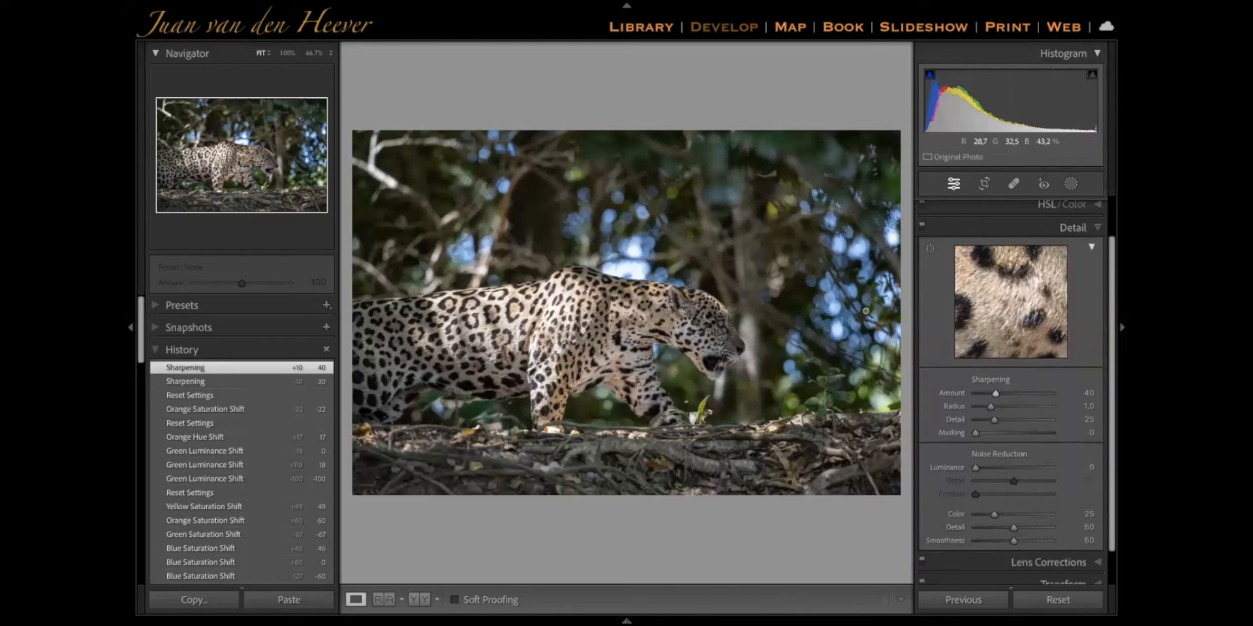
# Centre the detail preview on the leopard's eye and raise the sharpening Amount to 89, checking the head at 100%
pyautogui.click(930, 248)
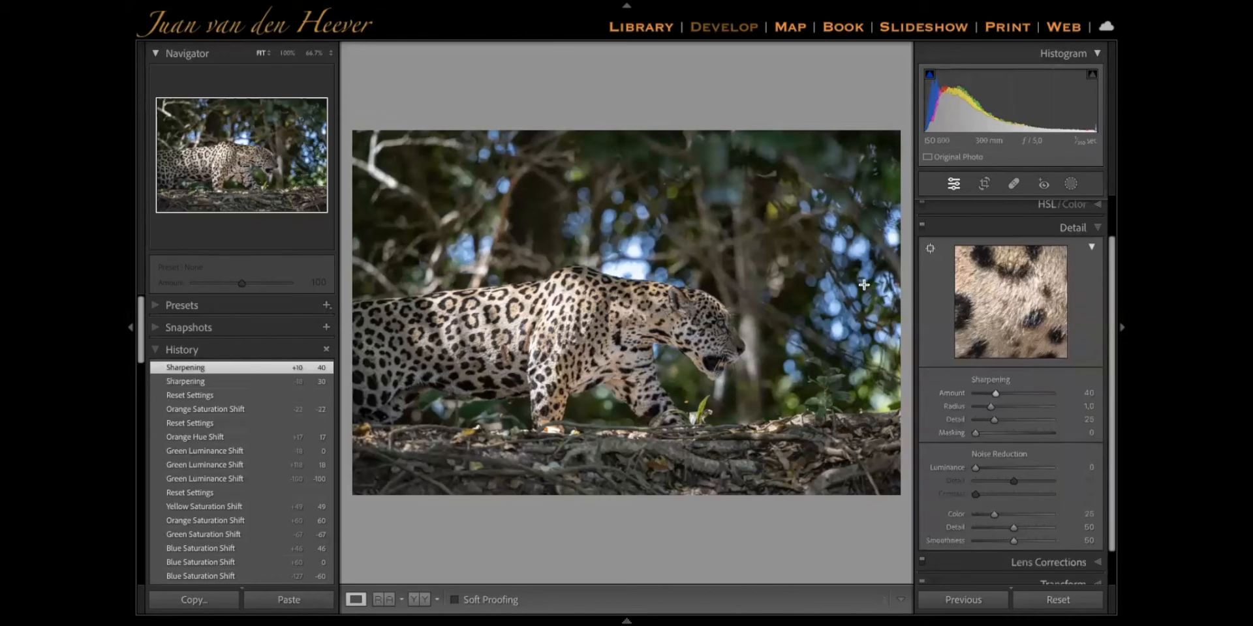
pyautogui.click(716, 322)
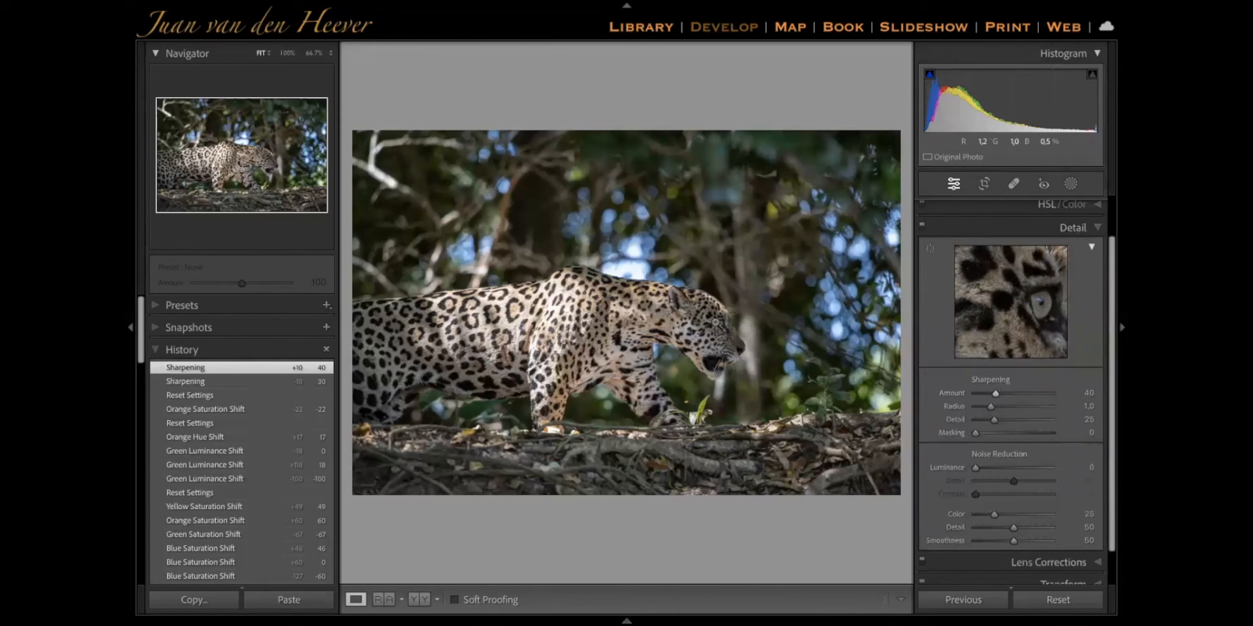
pyautogui.click(1012, 392)
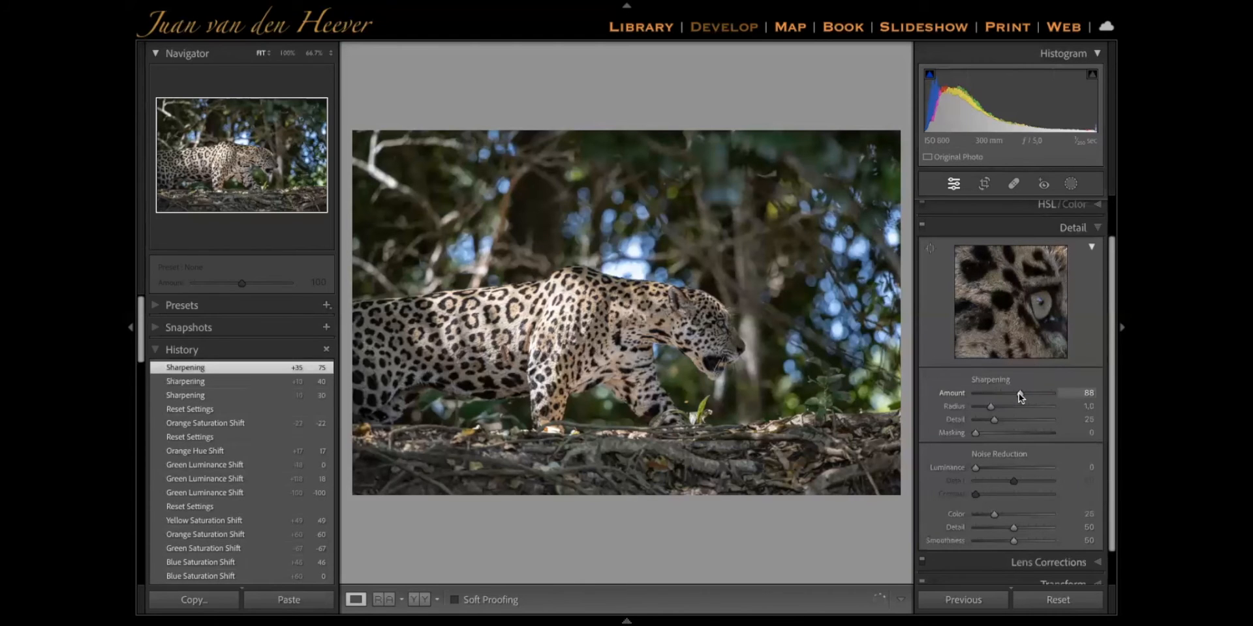
pyautogui.click(728, 334)
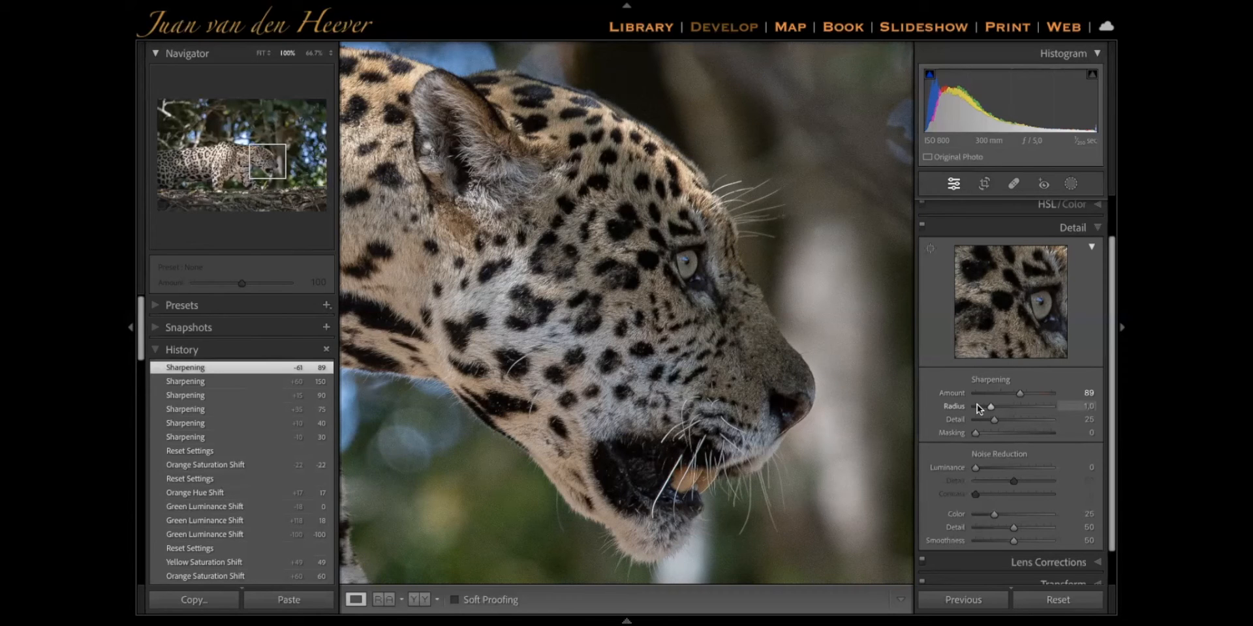
# Try the sharpening Radius at 3.0 and 0.5 on the leopard's head, and reset it to 1.0
pyautogui.moveTo(990, 409); pyautogui.dragTo(1082, 411)
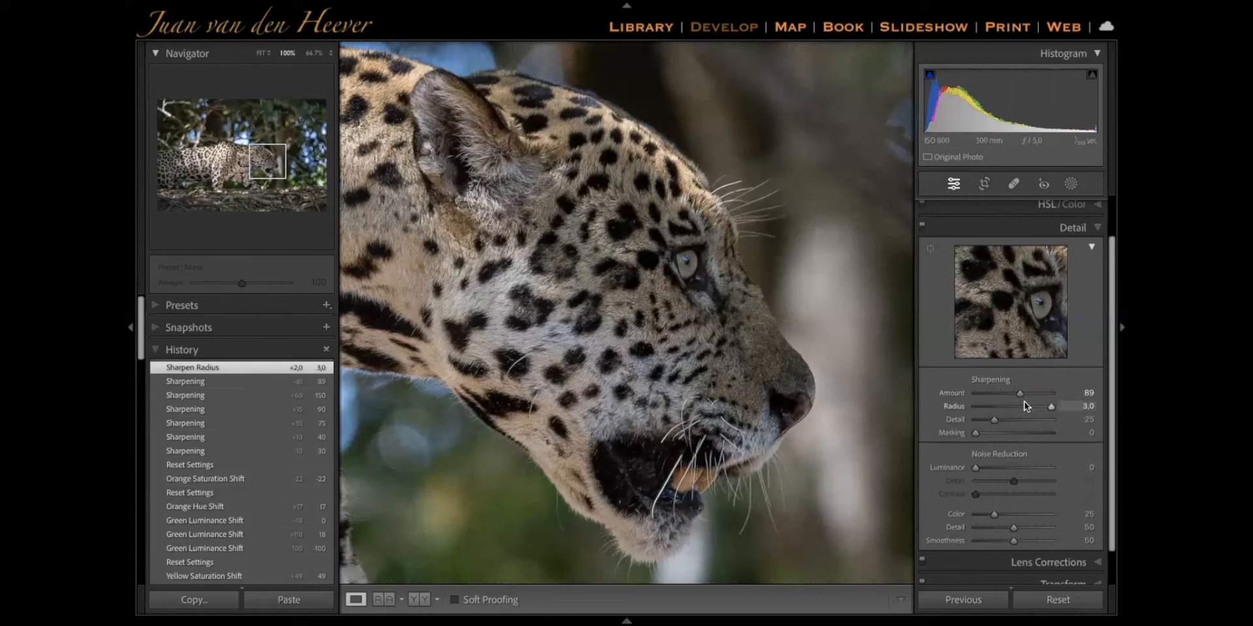
pyautogui.moveTo(466, 190)
pyautogui.mouseDown()
pyautogui.moveTo(494, 222)
pyautogui.moveTo(467, 187)
pyautogui.mouseUp()
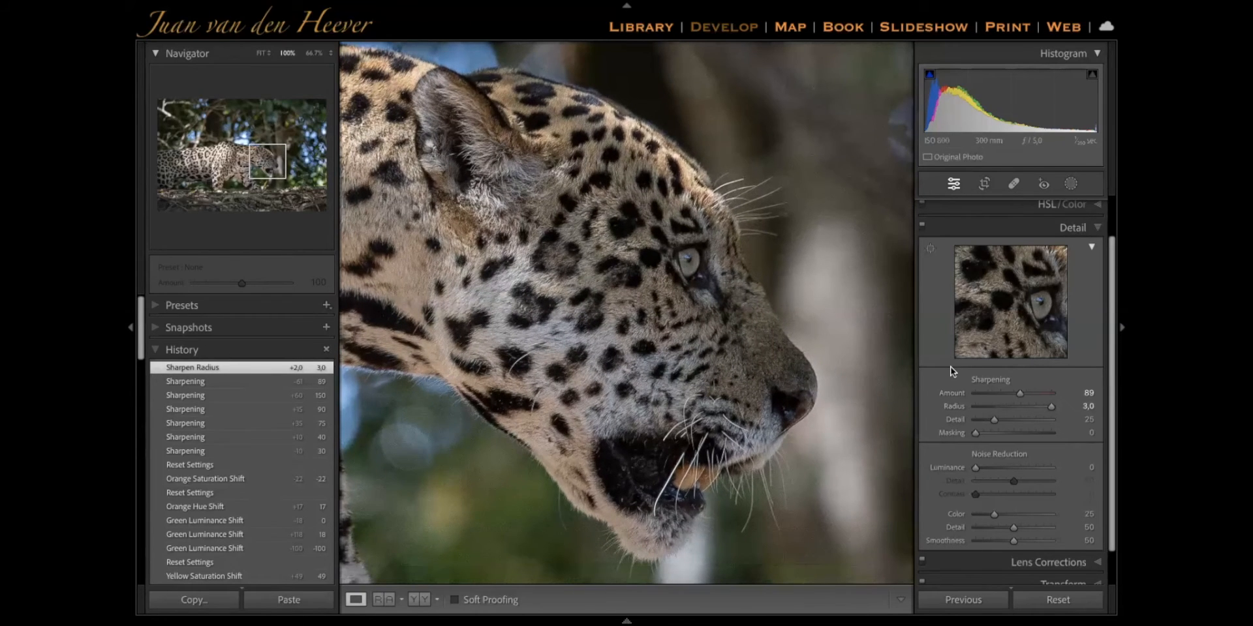
pyautogui.moveTo(989, 405); pyautogui.dragTo(941, 403)
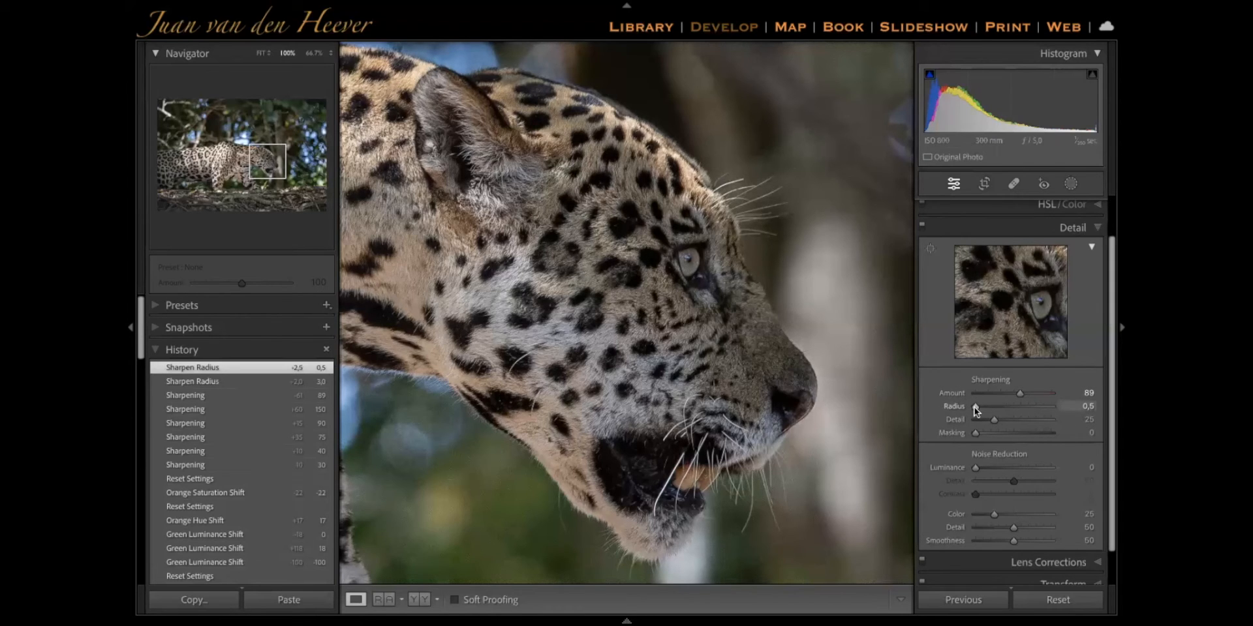
pyautogui.doubleClick(976, 409)
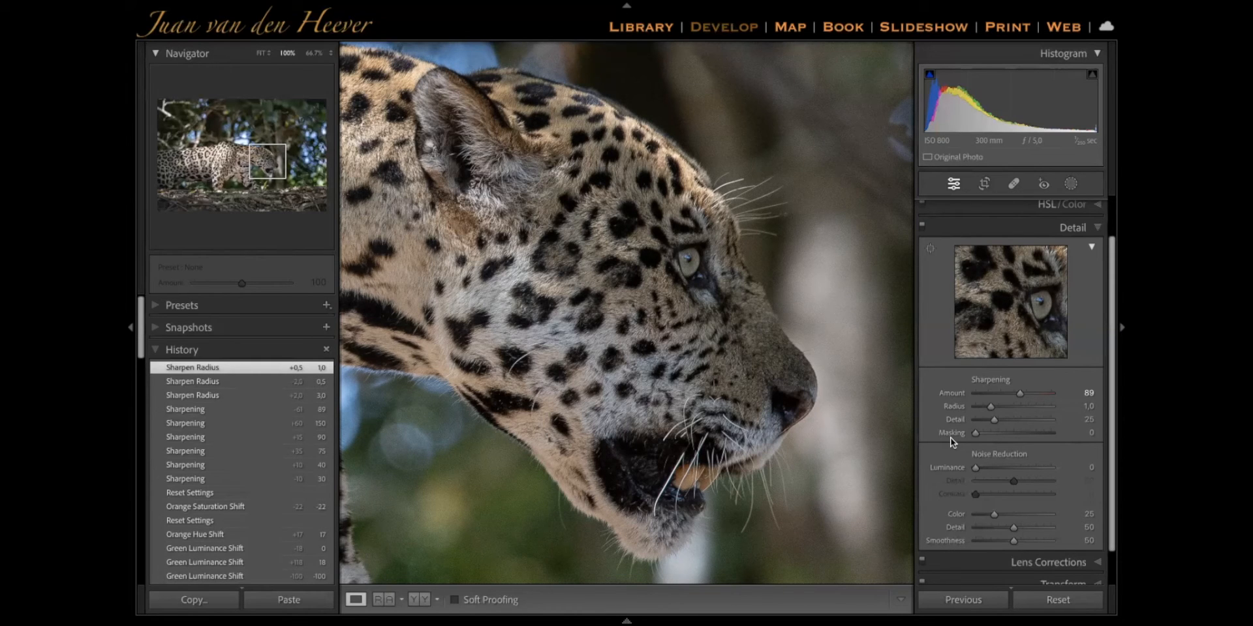
# Set the sharpening Masking to 59 using the black-and-white mask preview of the whole photo, testing 100 on the way
pyautogui.click(757, 360)
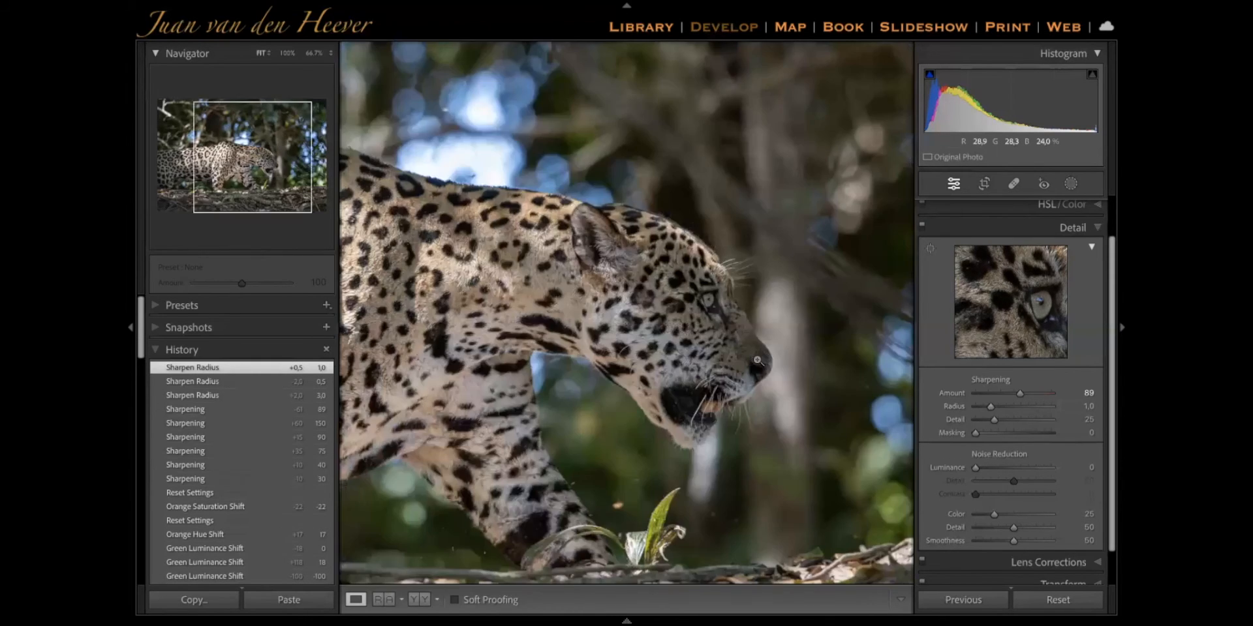
pyautogui.click(757, 359)
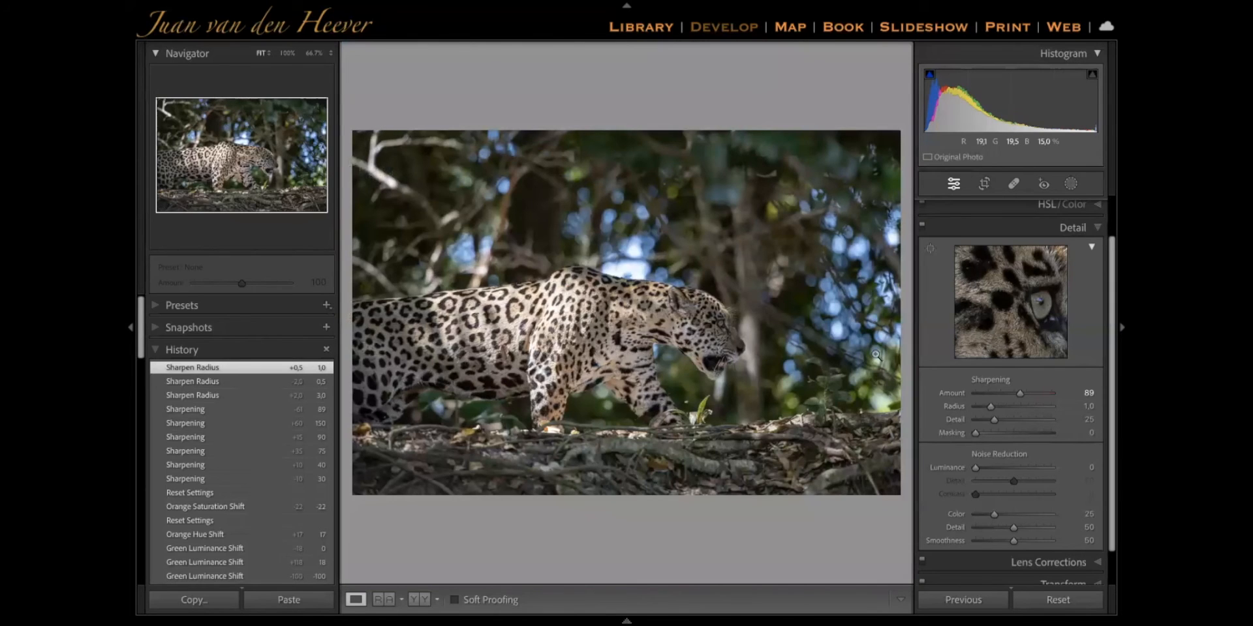
pyautogui.keyDown('alt'); pyautogui.click(976, 434); pyautogui.keyUp('alt')
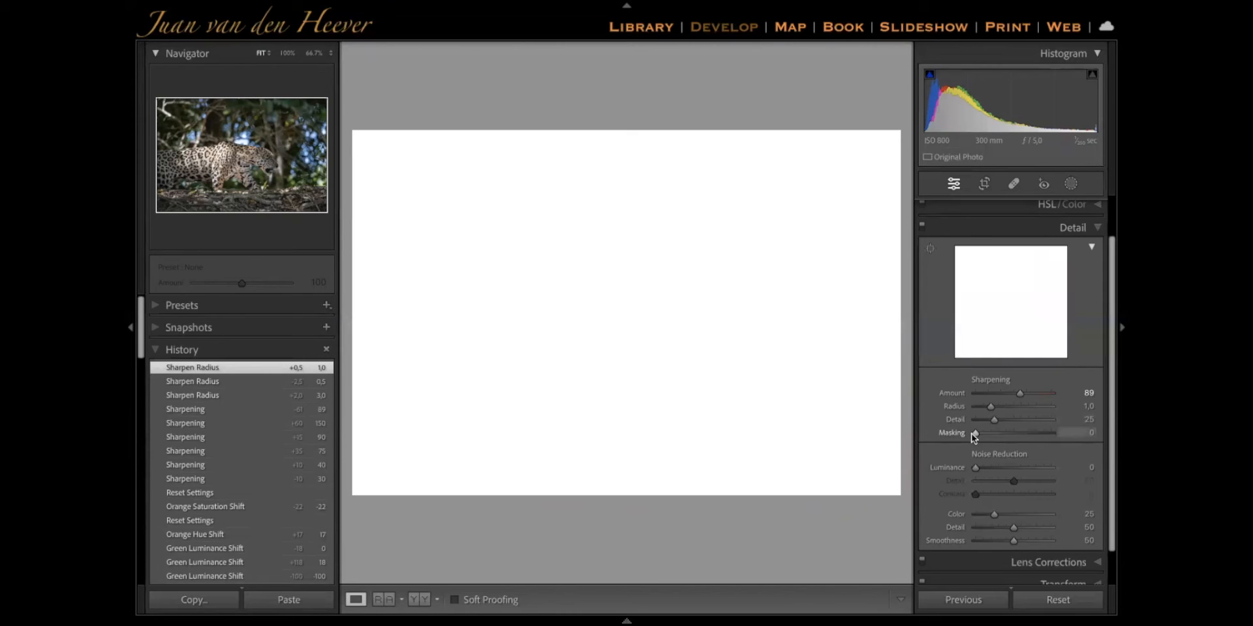
pyautogui.moveTo(973, 433); pyautogui.dragTo(1051, 429)
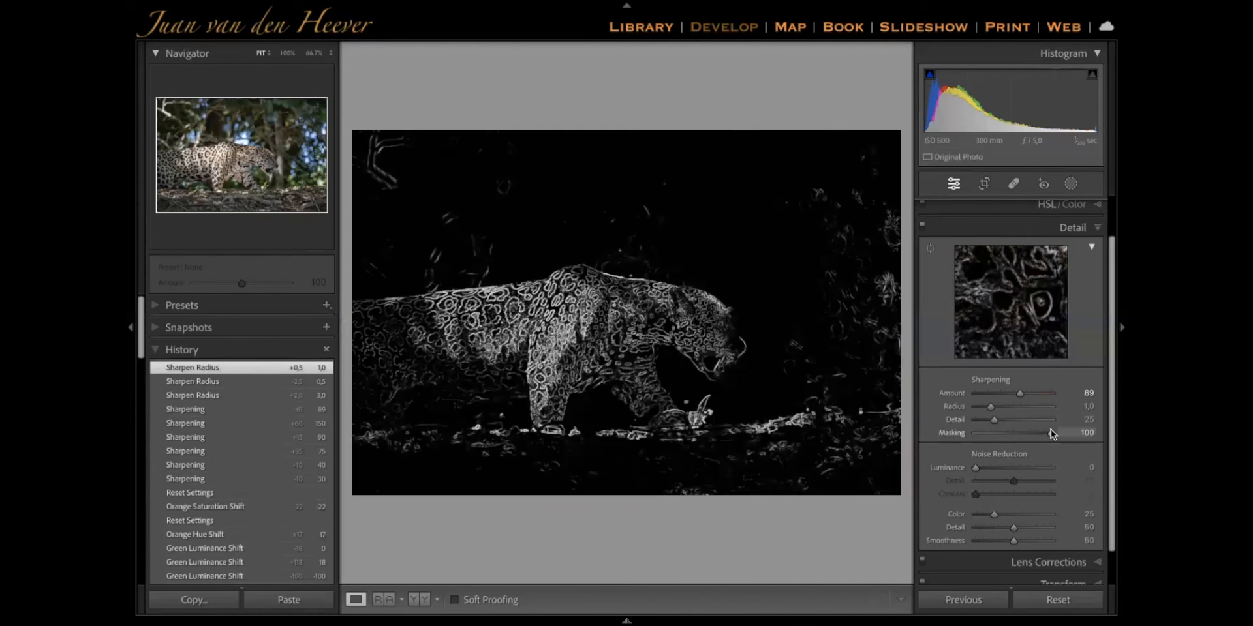
pyautogui.moveTo(1050, 430); pyautogui.dragTo(1008, 428)
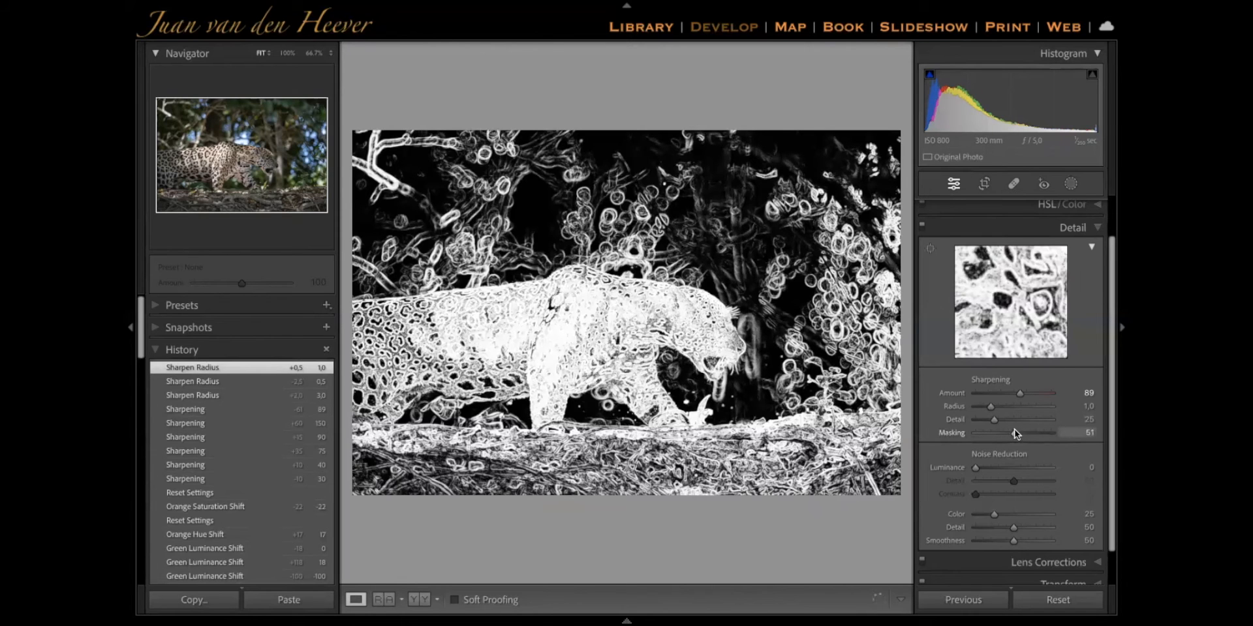
pyautogui.moveTo(1009, 428); pyautogui.dragTo(1017, 430)
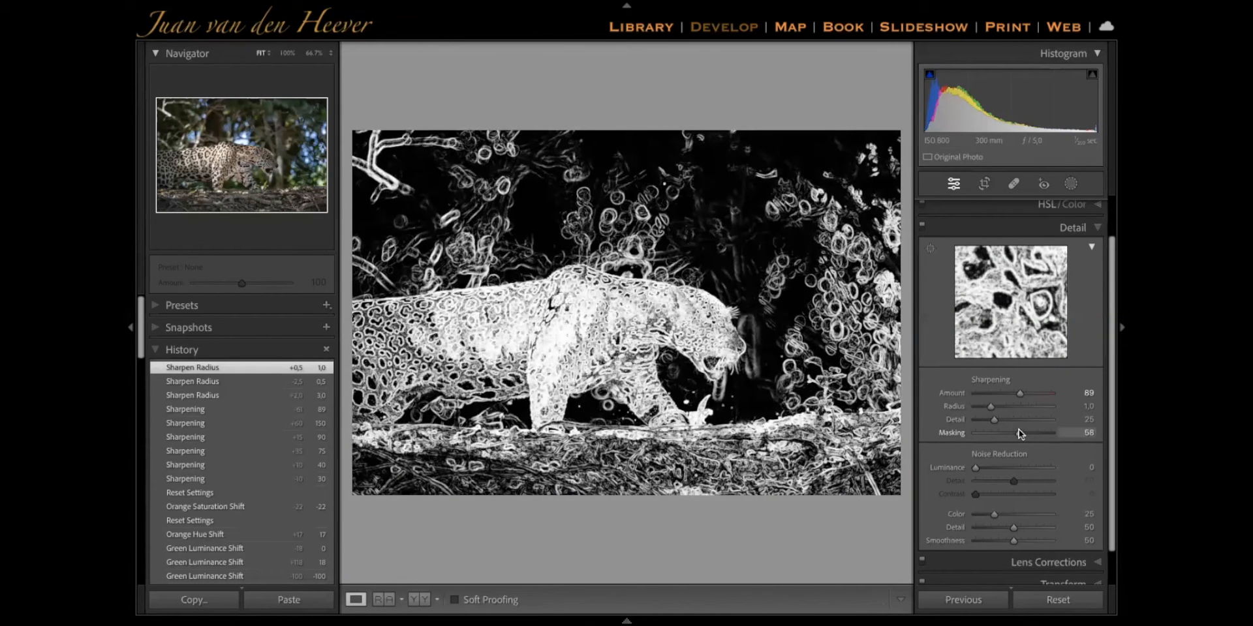
pyautogui.moveTo(1019, 429); pyautogui.dragTo(1029, 429)
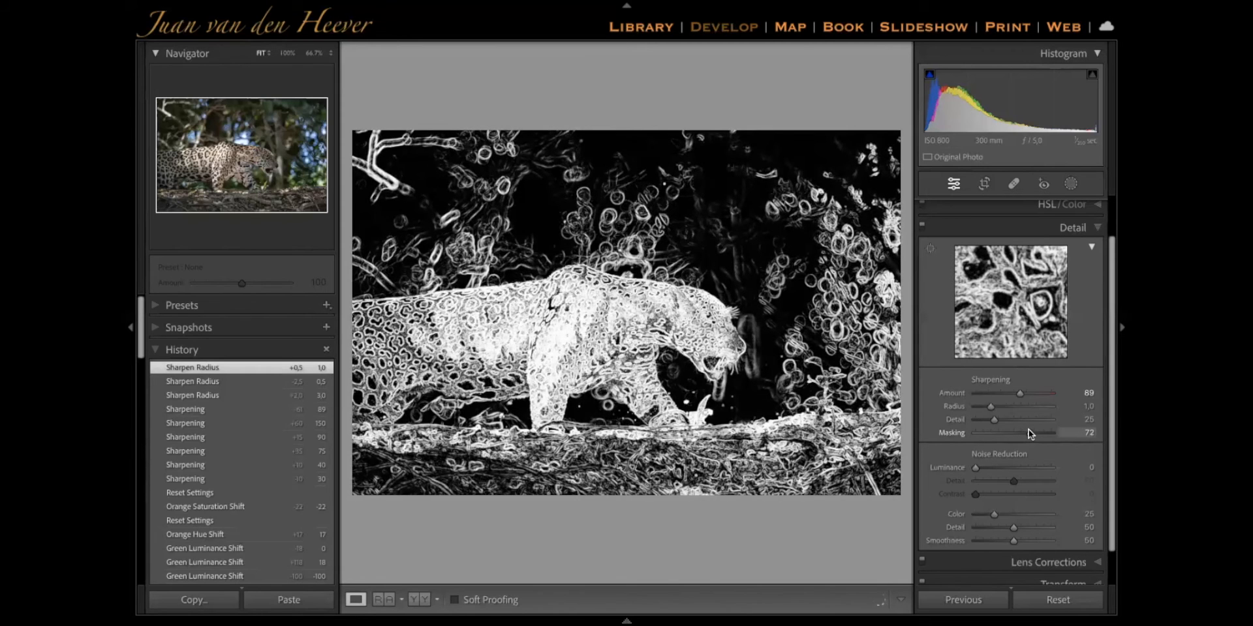
pyautogui.moveTo(1027, 431); pyautogui.dragTo(1026, 431)
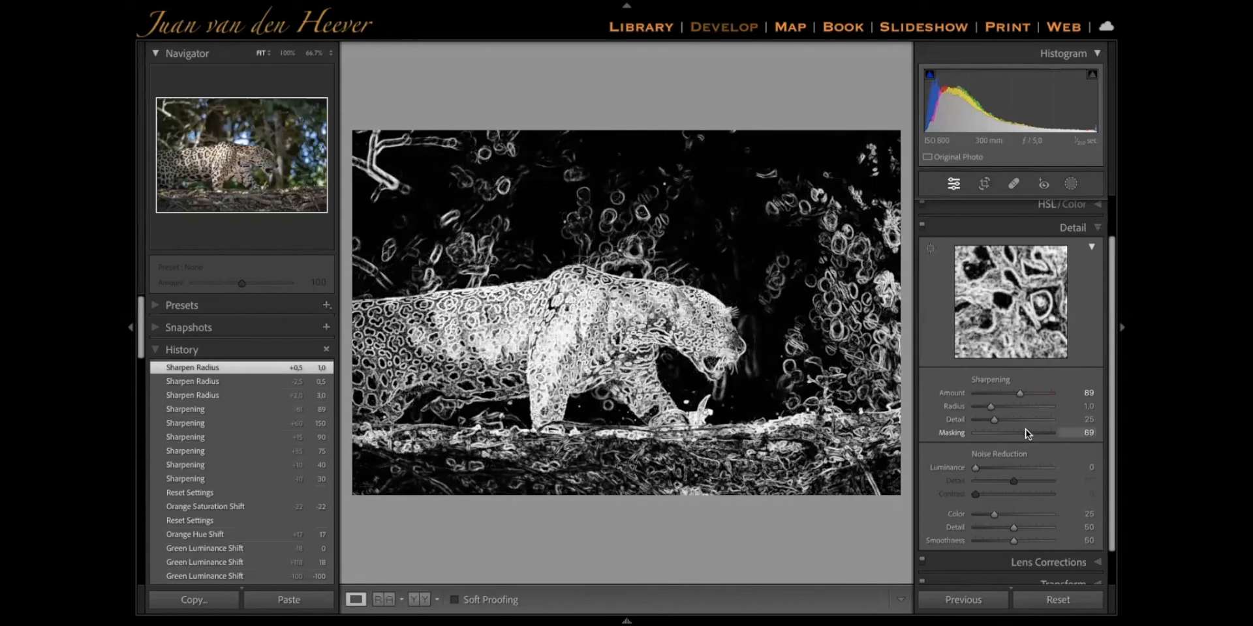
pyautogui.moveTo(1025, 429); pyautogui.dragTo(1022, 433)
# Examine the masked sharpening on the leopard's head and fur at 100% zoom
pyautogui.click(691, 321)
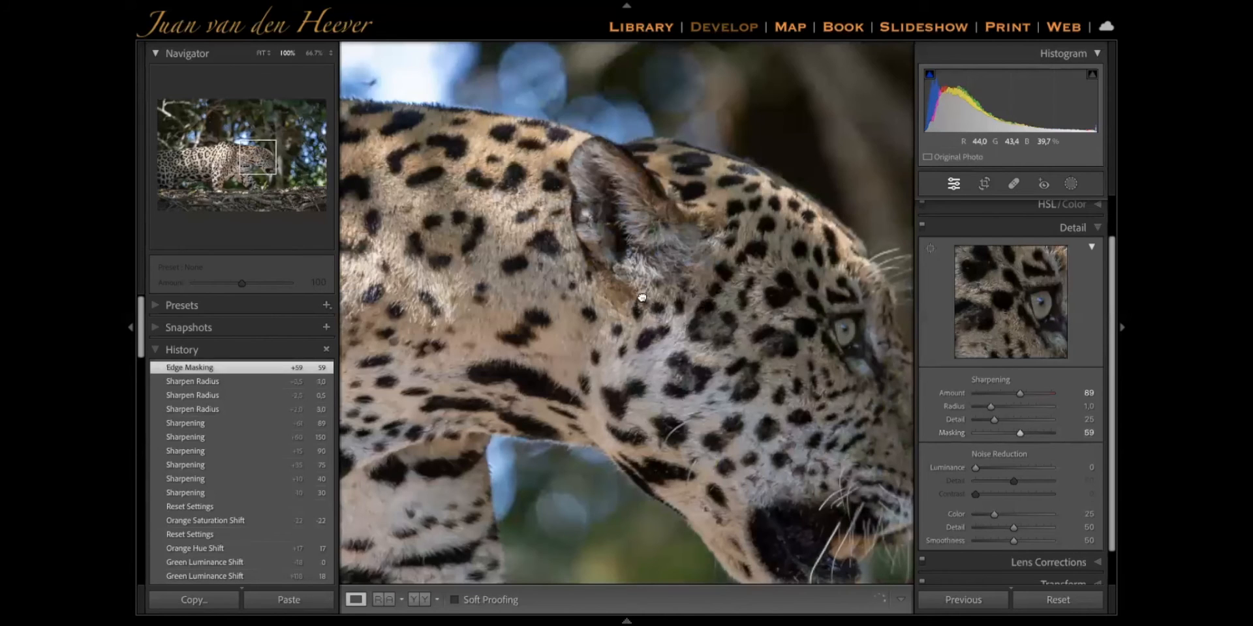
pyautogui.moveTo(642, 298); pyautogui.dragTo(669, 255)
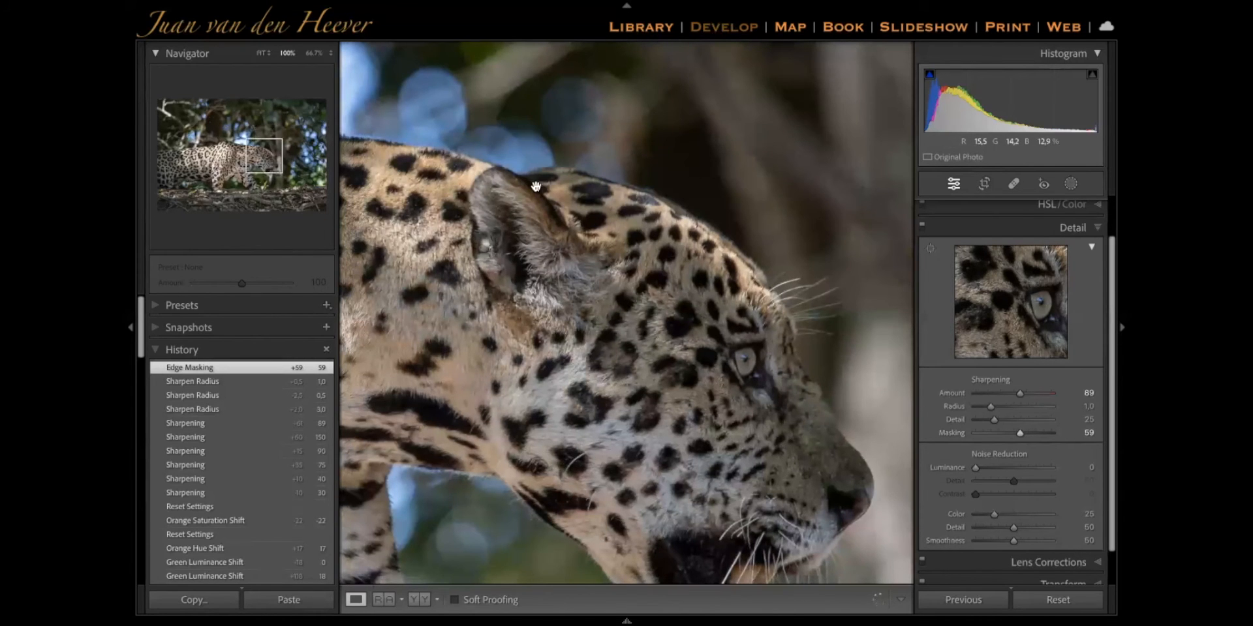
pyautogui.click(607, 350)
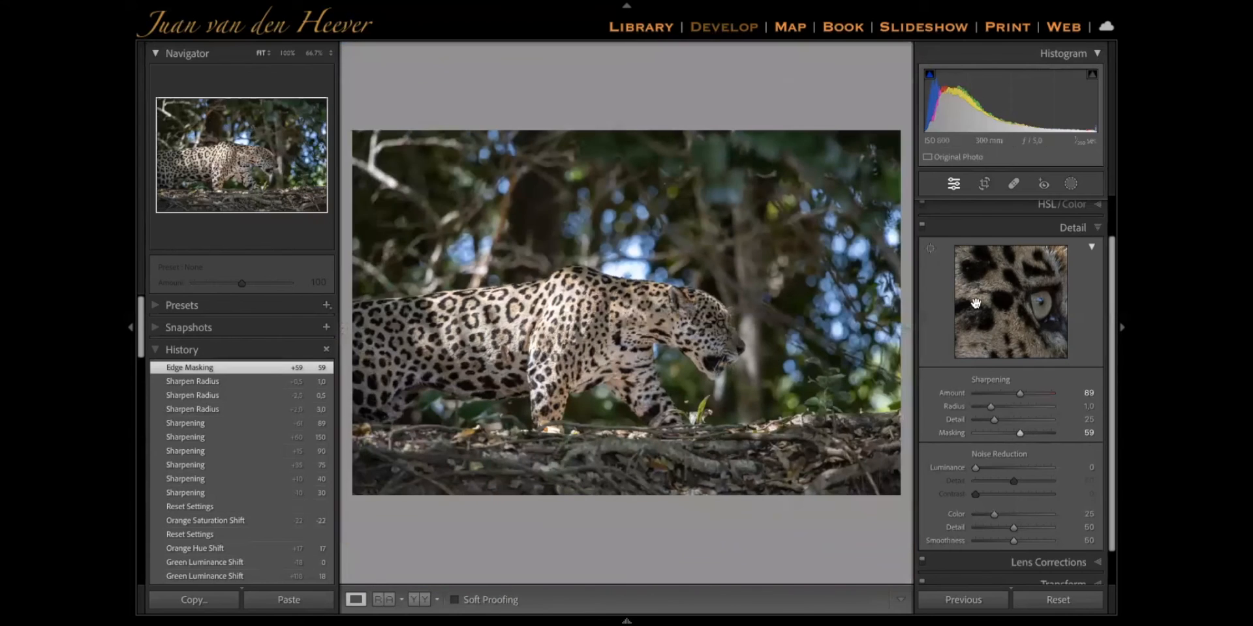
pyautogui.click(739, 288)
pyautogui.moveTo(749, 253); pyautogui.dragTo(755, 233)
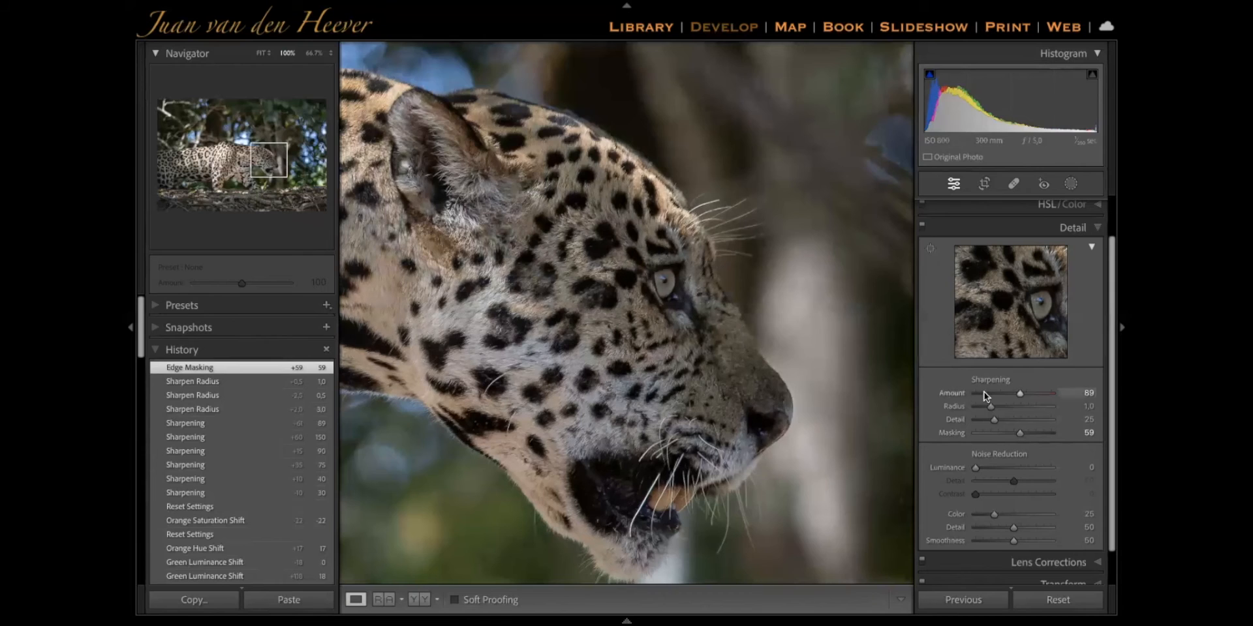
# Try Luminance noise reduction at 93, examine its effect on the leopard's coat and face, and reset it to 0
pyautogui.moveTo(784, 362); pyautogui.dragTo(806, 328)
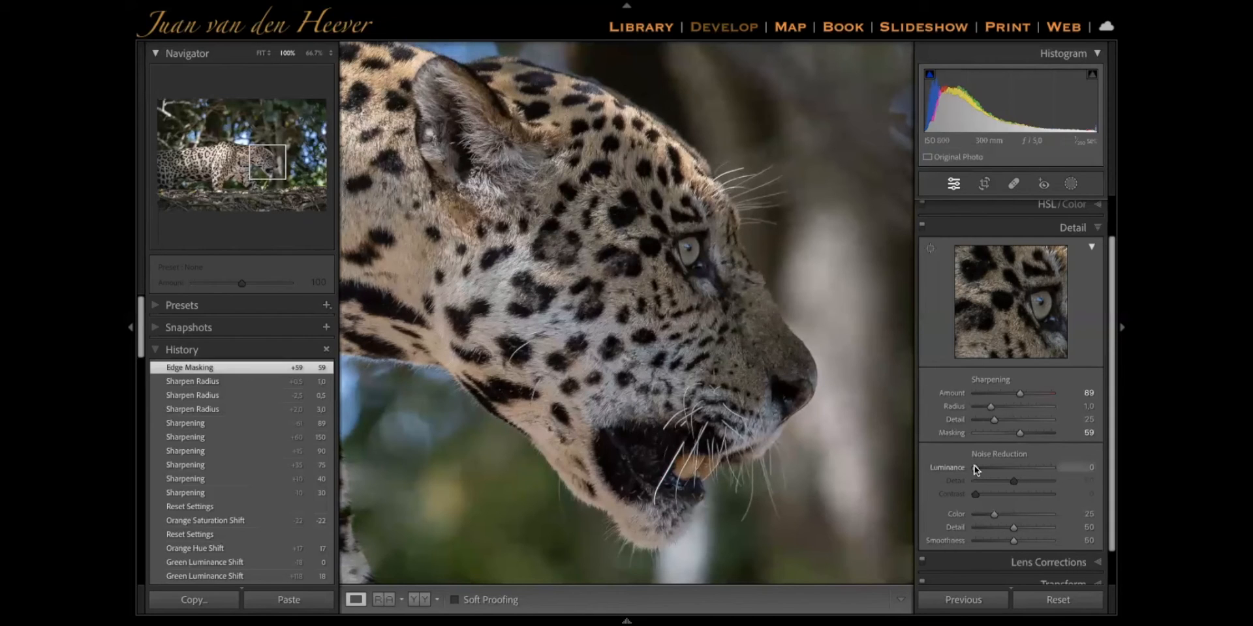
pyautogui.click(1044, 467)
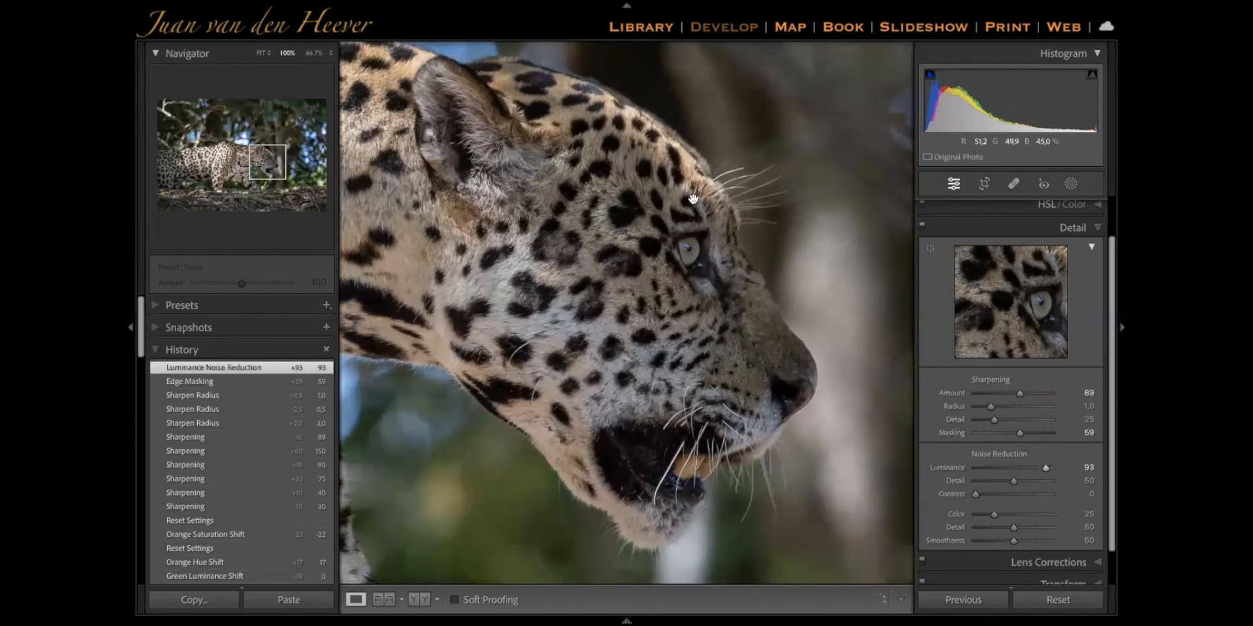
pyautogui.moveTo(654, 241); pyautogui.dragTo(791, 260)
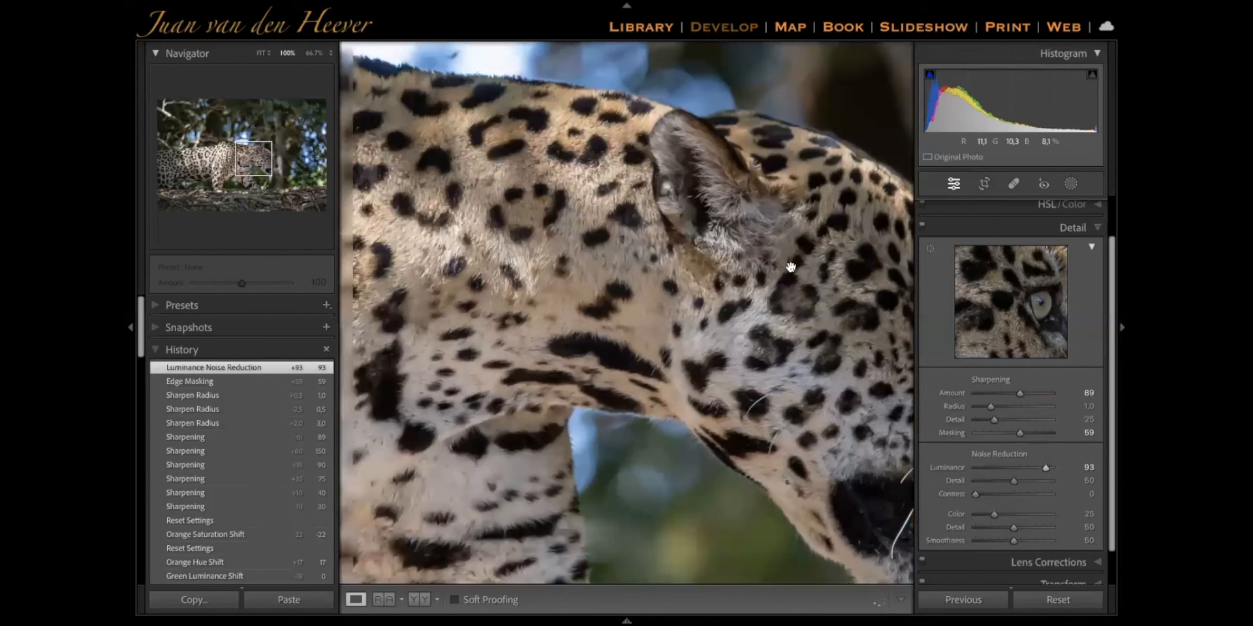
pyautogui.moveTo(667, 279); pyautogui.dragTo(474, 246)
pyautogui.moveTo(766, 282); pyautogui.dragTo(639, 210)
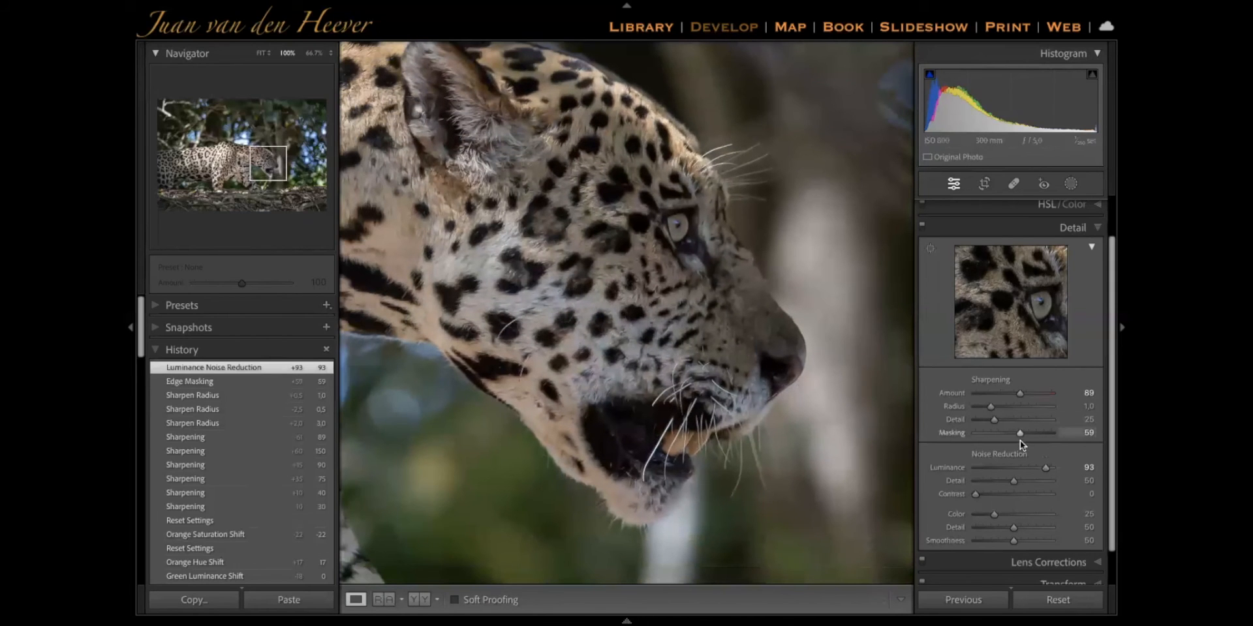
pyautogui.doubleClick(1044, 468)
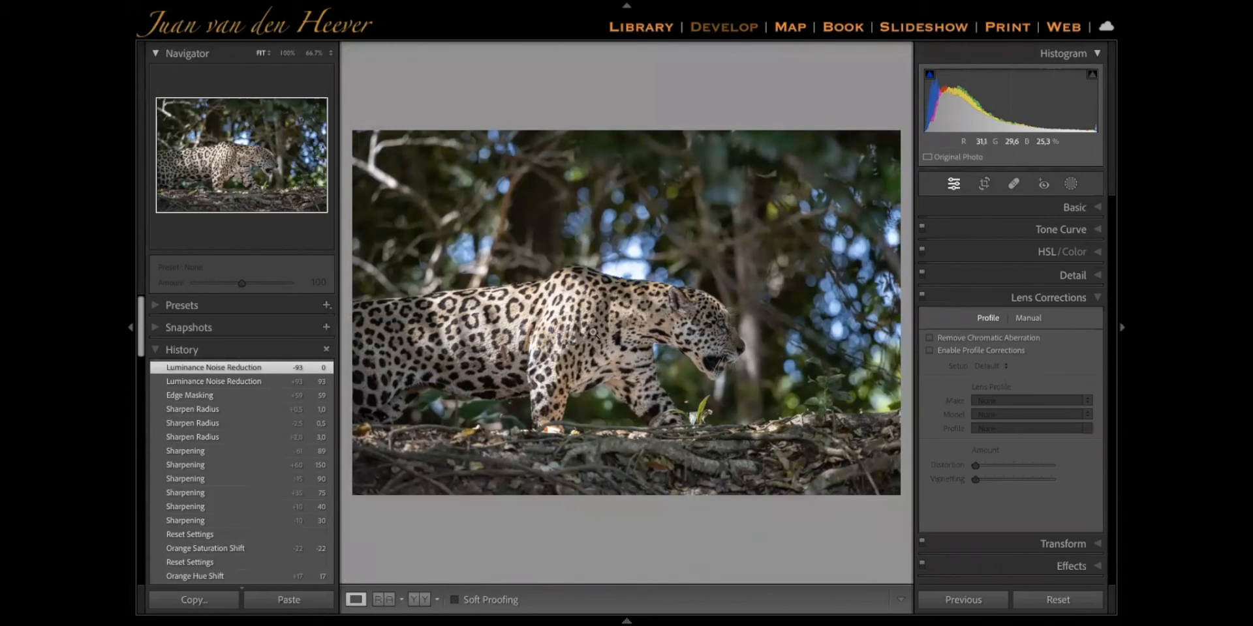
# Remove chromatic aberration from the photo, inspecting the whiskers around the leopard's mouth at 300% and 100% zoom
pyautogui.click(657, 324)
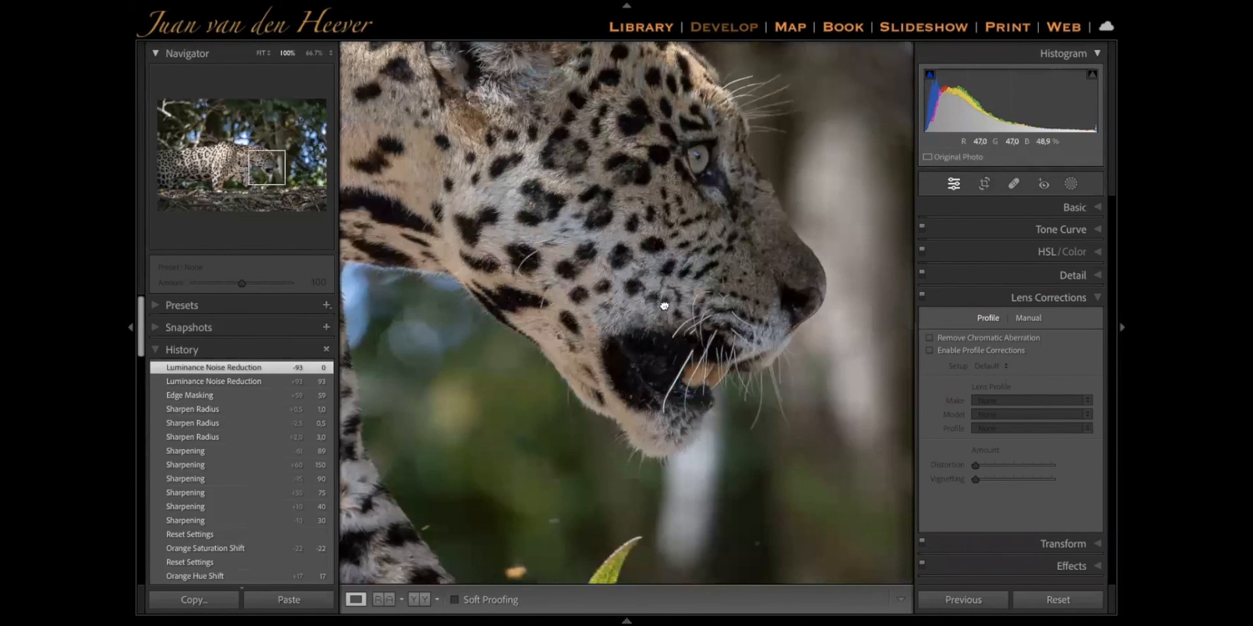
pyautogui.moveTo(665, 306); pyautogui.dragTo(640, 259)
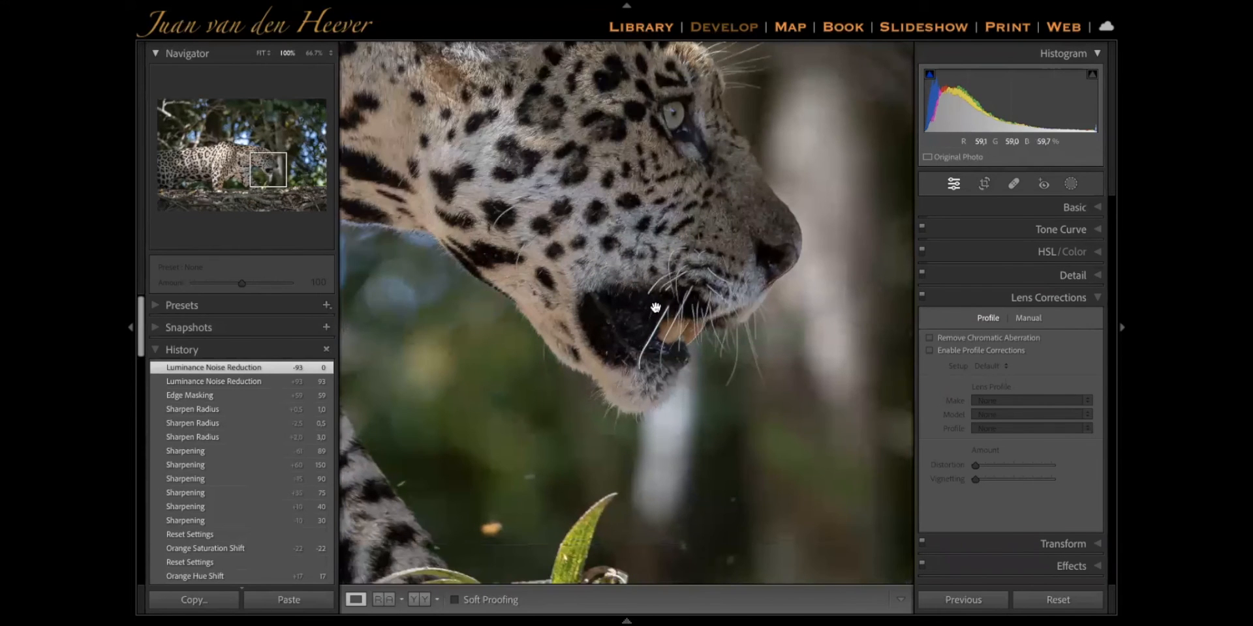
pyautogui.hotkey('ctrl', '=')
pyautogui.hotkey('ctrl', '=')
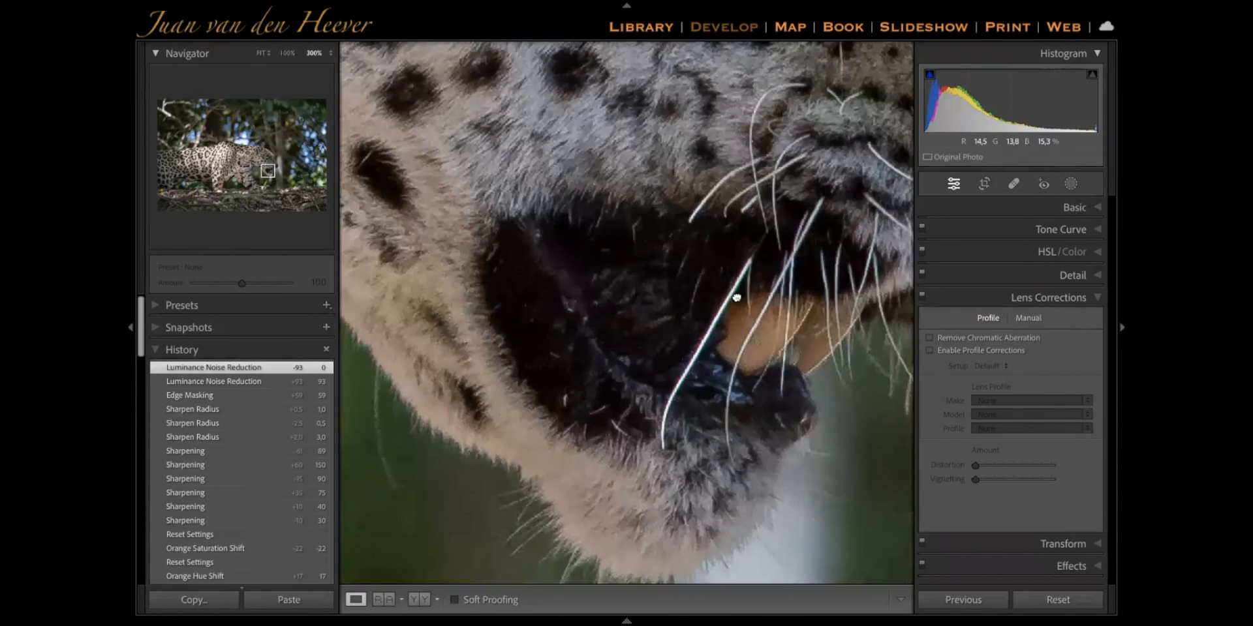
pyautogui.moveTo(736, 297); pyautogui.dragTo(675, 273)
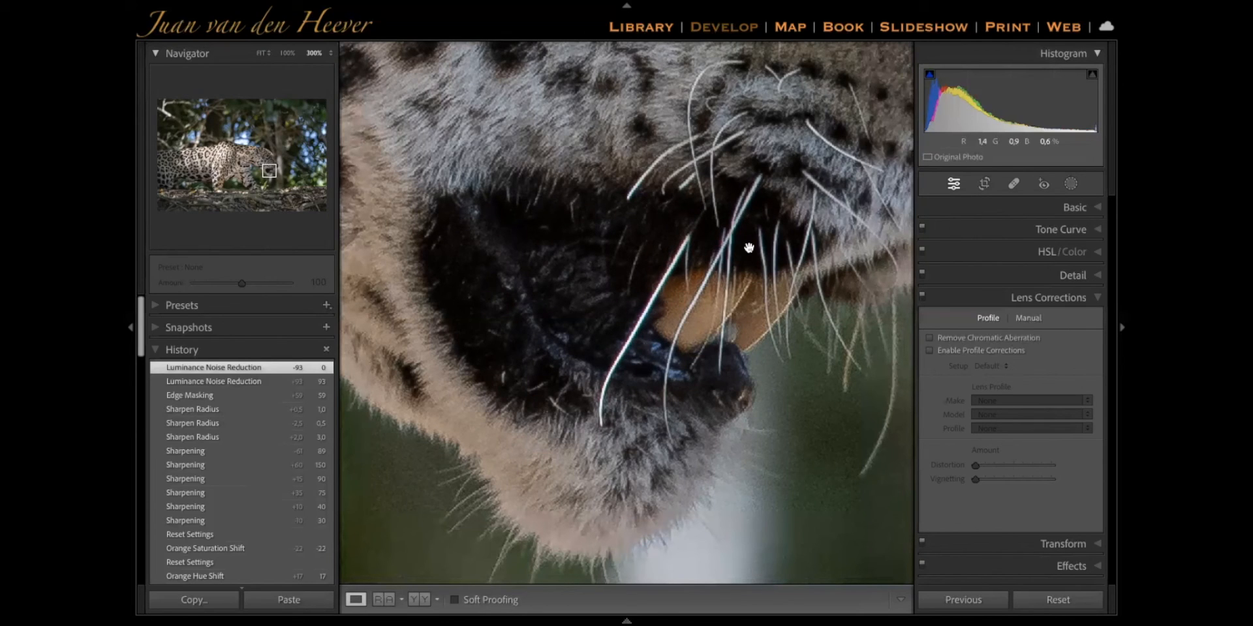
pyautogui.click(954, 338)
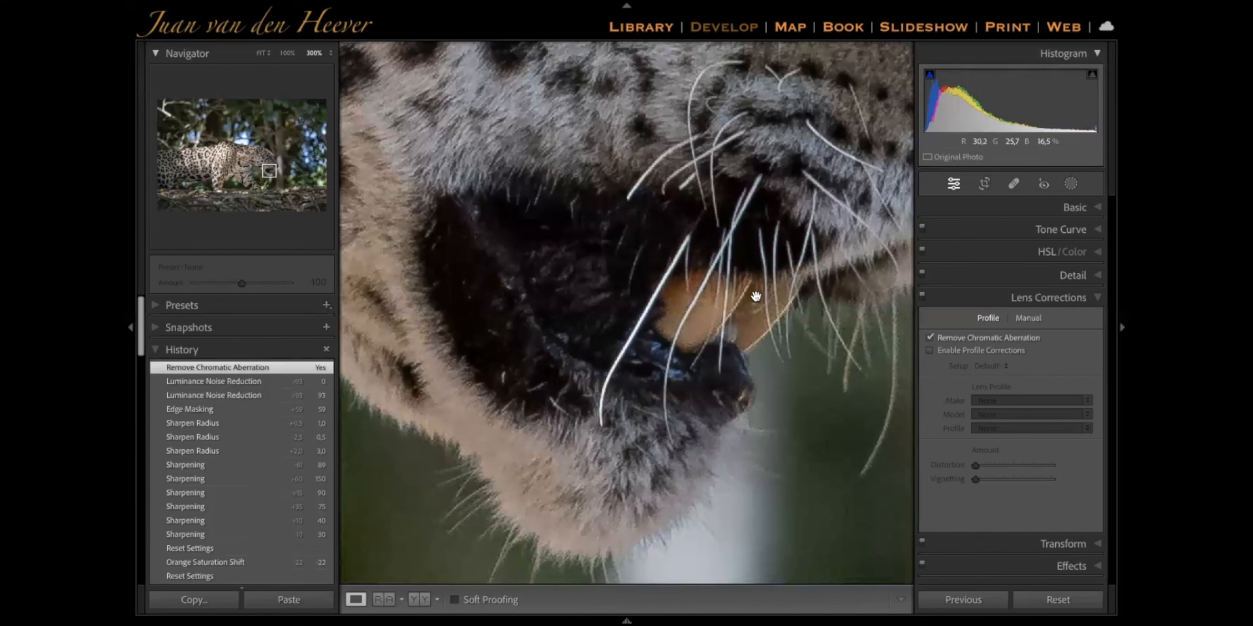
pyautogui.press('super+minus')
pyautogui.press('super+minus')
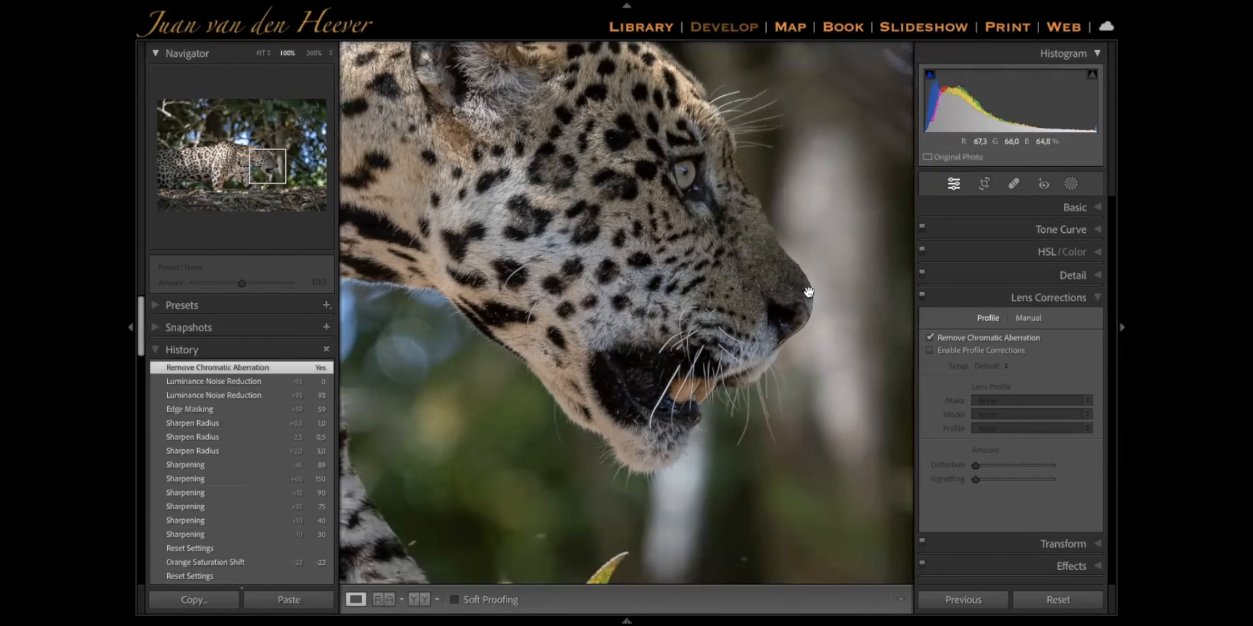
pyautogui.press('z')
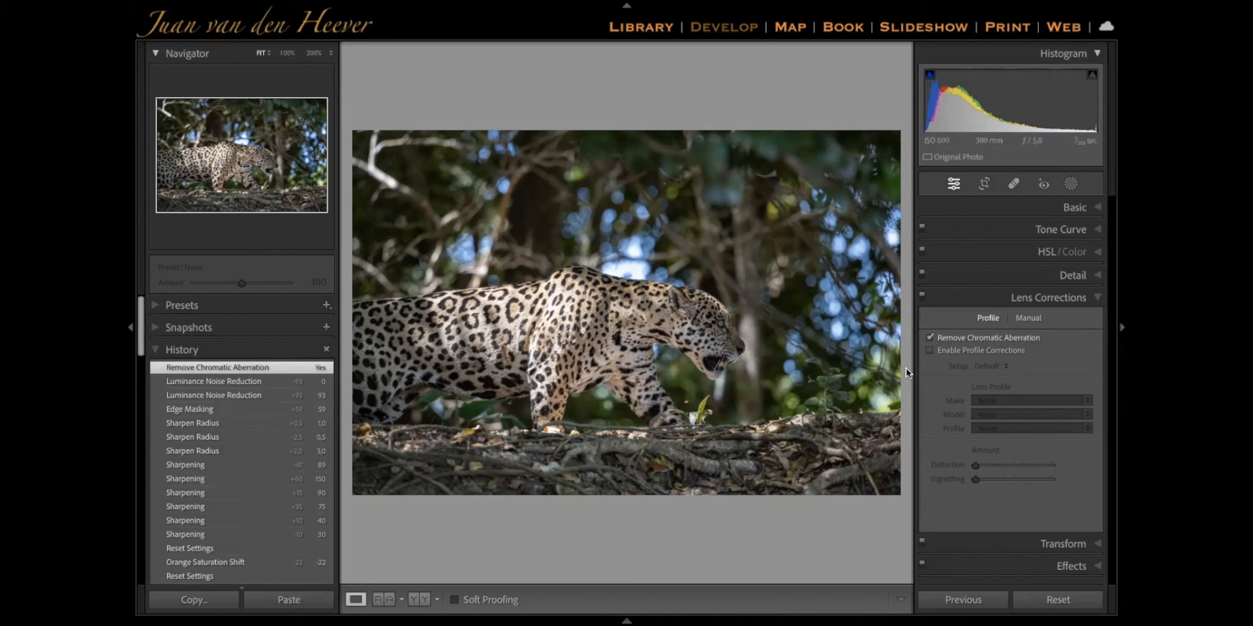
# Compare the whole photo with the Nikon lens profile corrections enabled and disabled, and leave them disabled
pyautogui.click(947, 351)
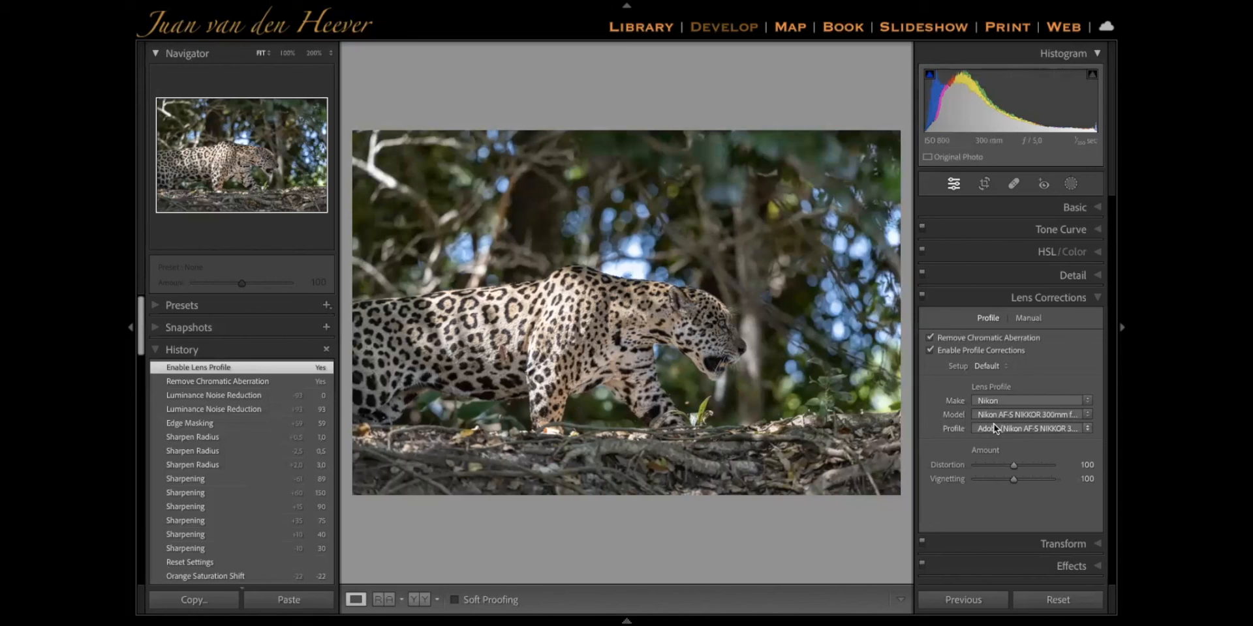
pyautogui.click(945, 351)
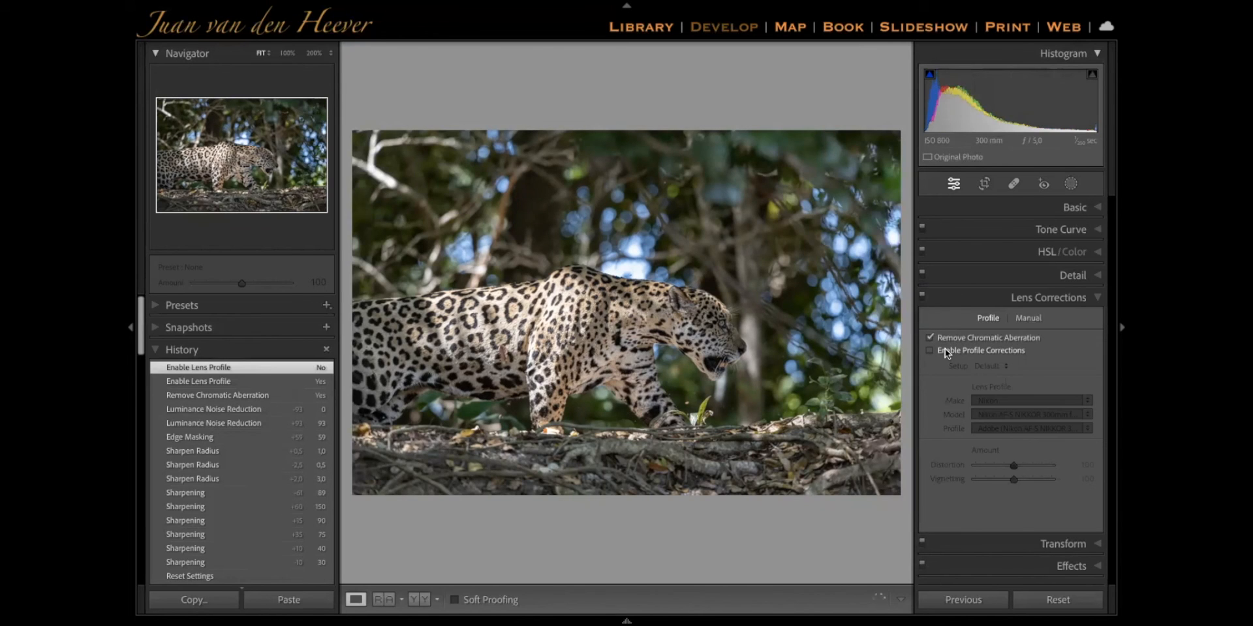
pyautogui.click(945, 349)
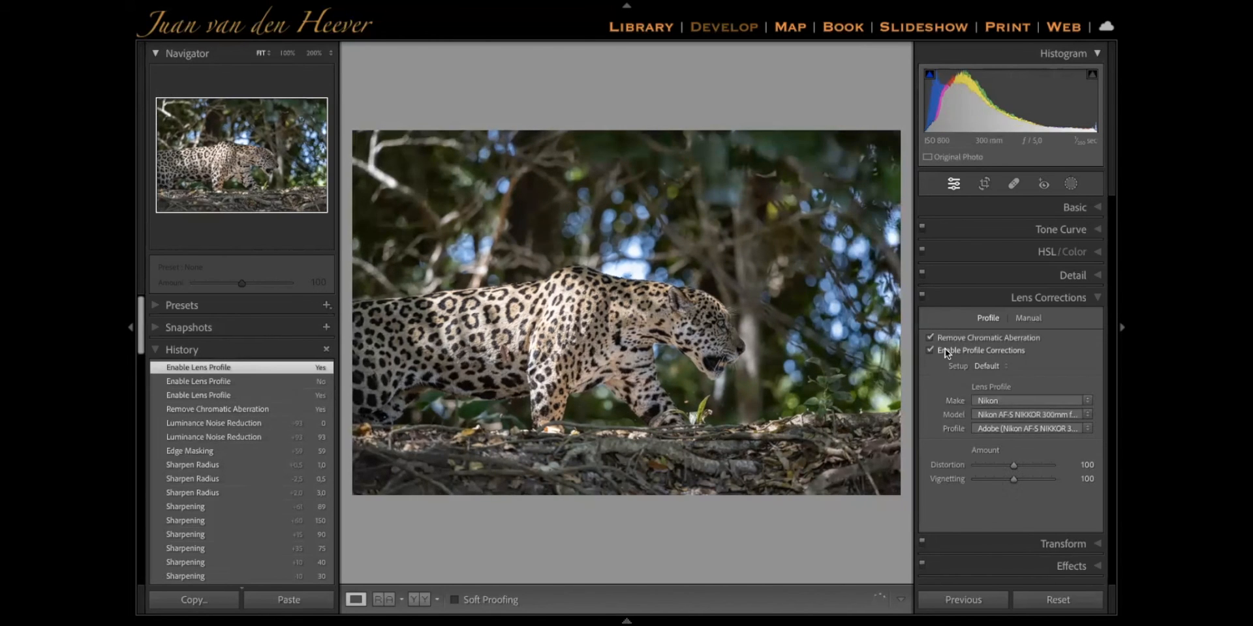
pyautogui.click(945, 350)
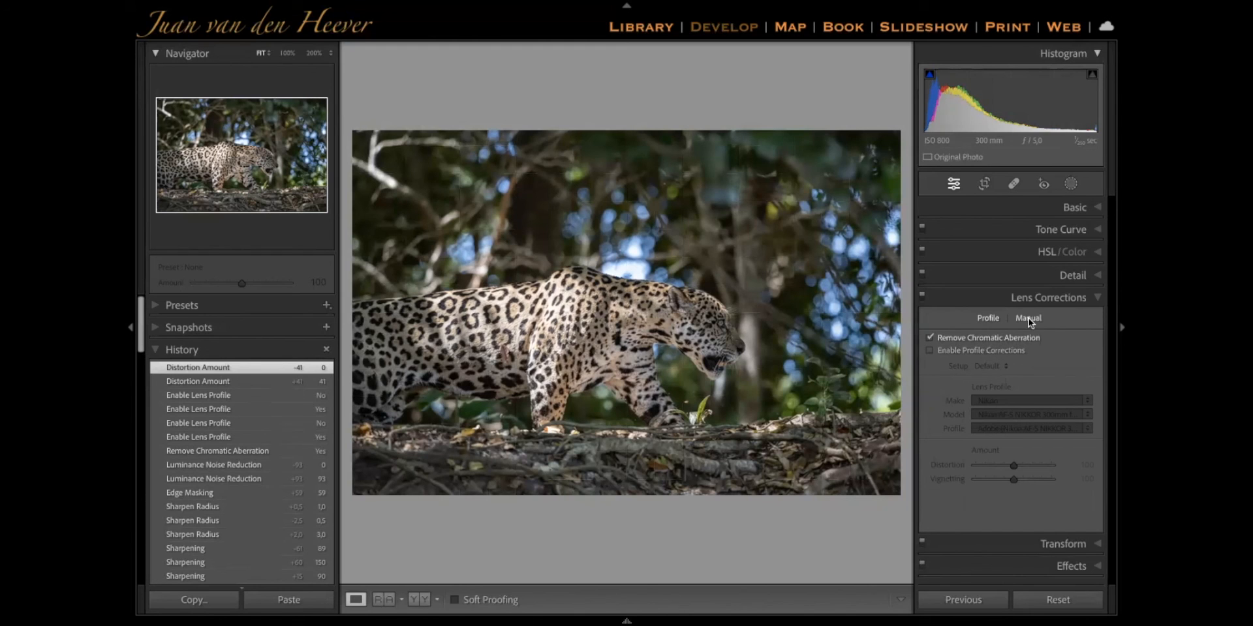
# Try manual lens Distortion at +41 and -100 with Constrain Crop enabled, reset it to 0 and disable Constrain Crop
pyautogui.click(1027, 316)
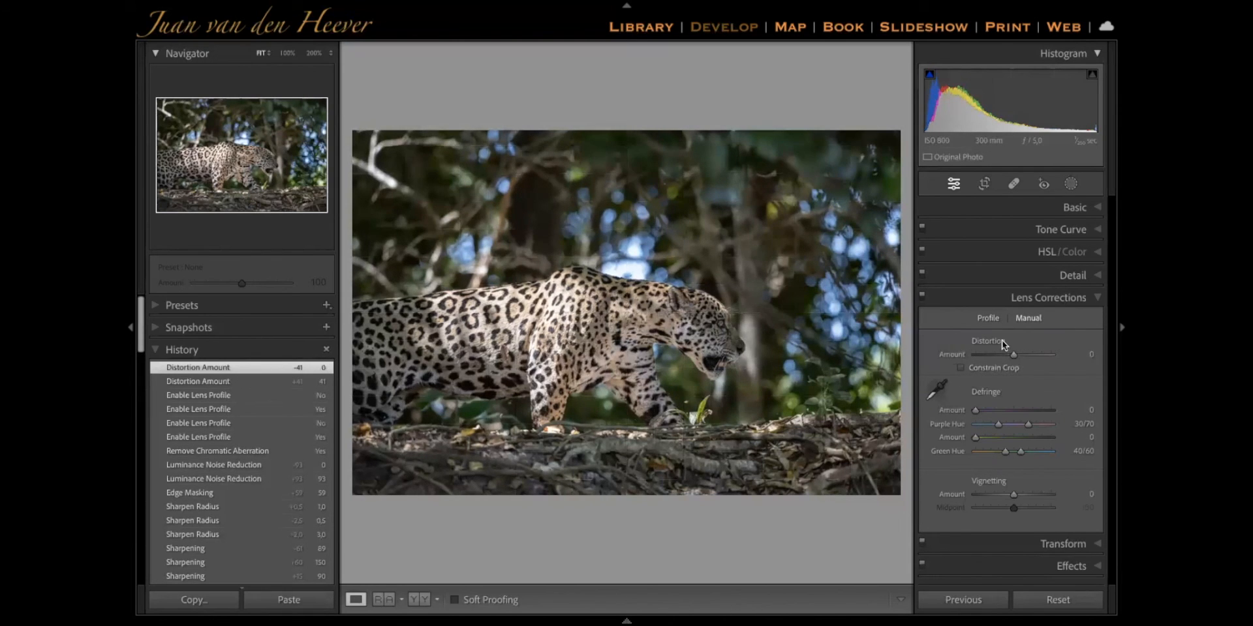
pyautogui.click(988, 317)
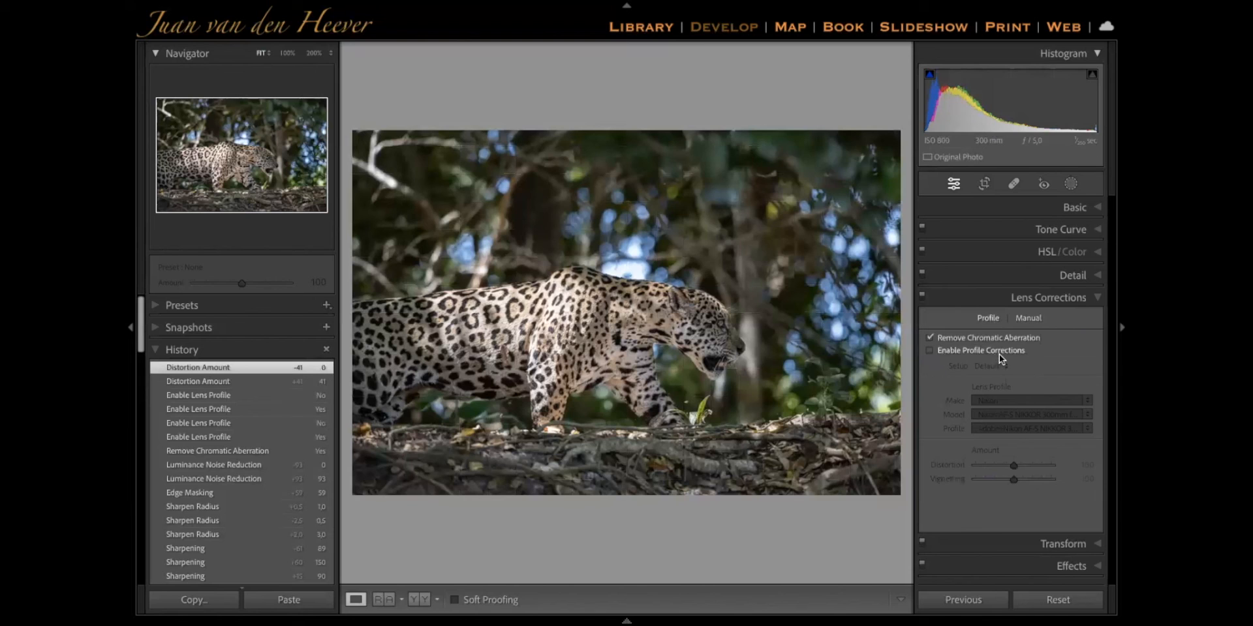
pyautogui.click(1028, 318)
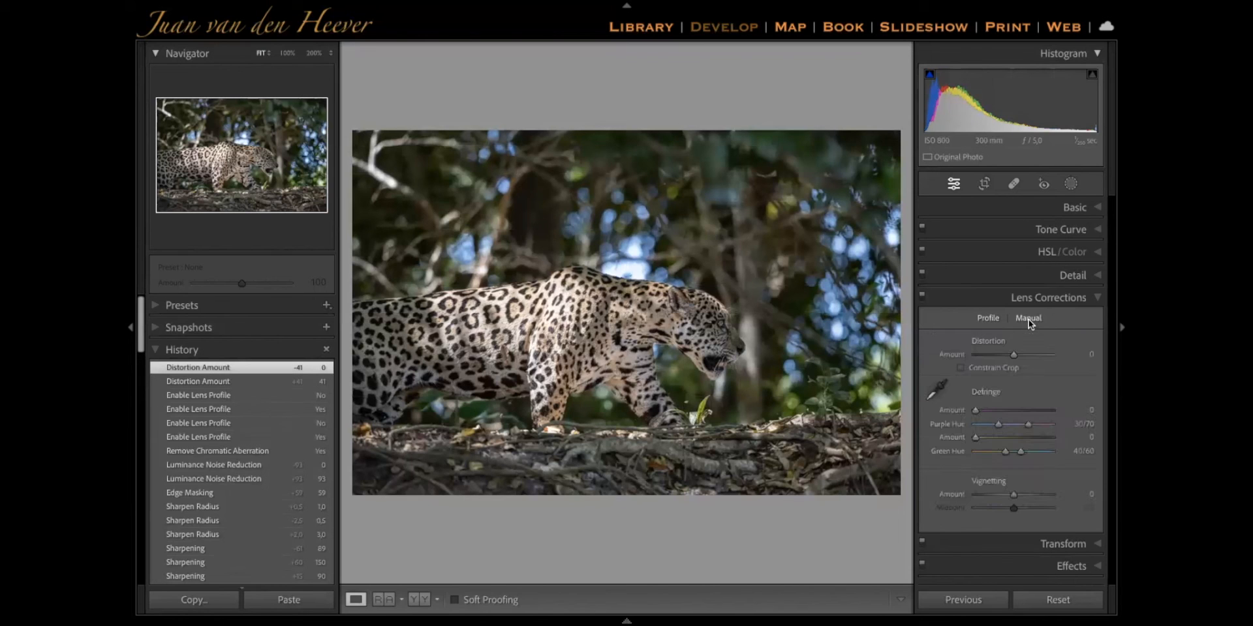
pyautogui.click(961, 368)
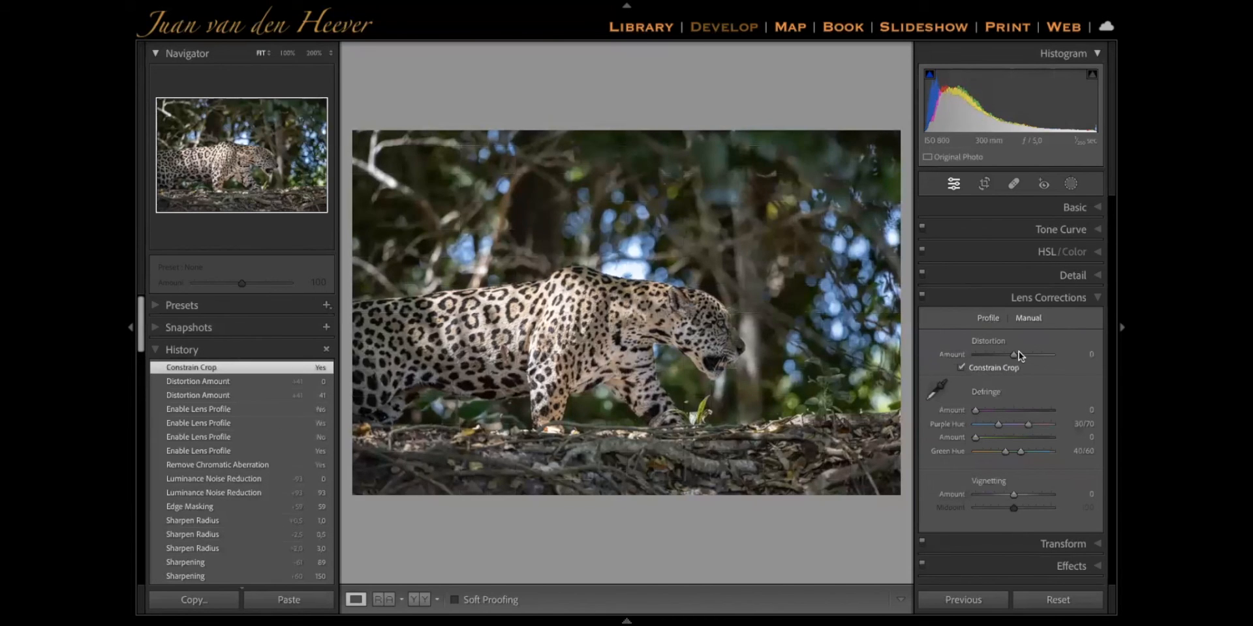
pyautogui.moveTo(1013, 355)
pyautogui.mouseDown()
pyautogui.moveTo(1055, 360)
pyautogui.moveTo(988, 359)
pyautogui.moveTo(1048, 367)
pyautogui.moveTo(989, 369)
pyautogui.moveTo(1027, 372)
pyautogui.mouseUp()
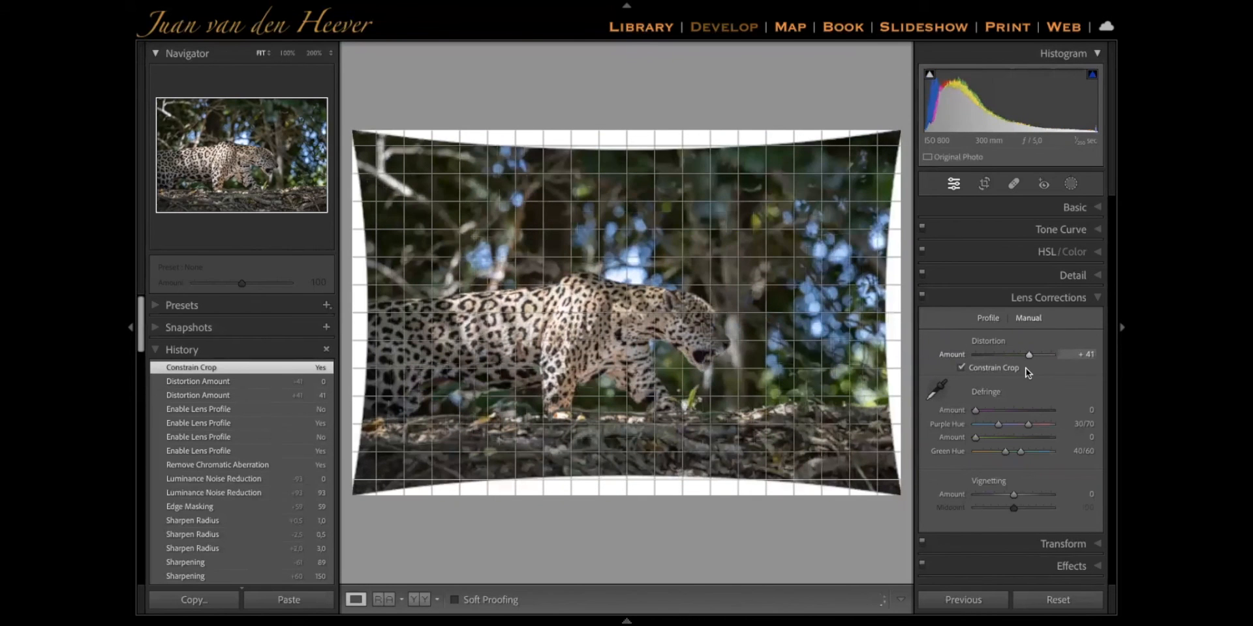
pyautogui.moveTo(1029, 355); pyautogui.dragTo(915, 357)
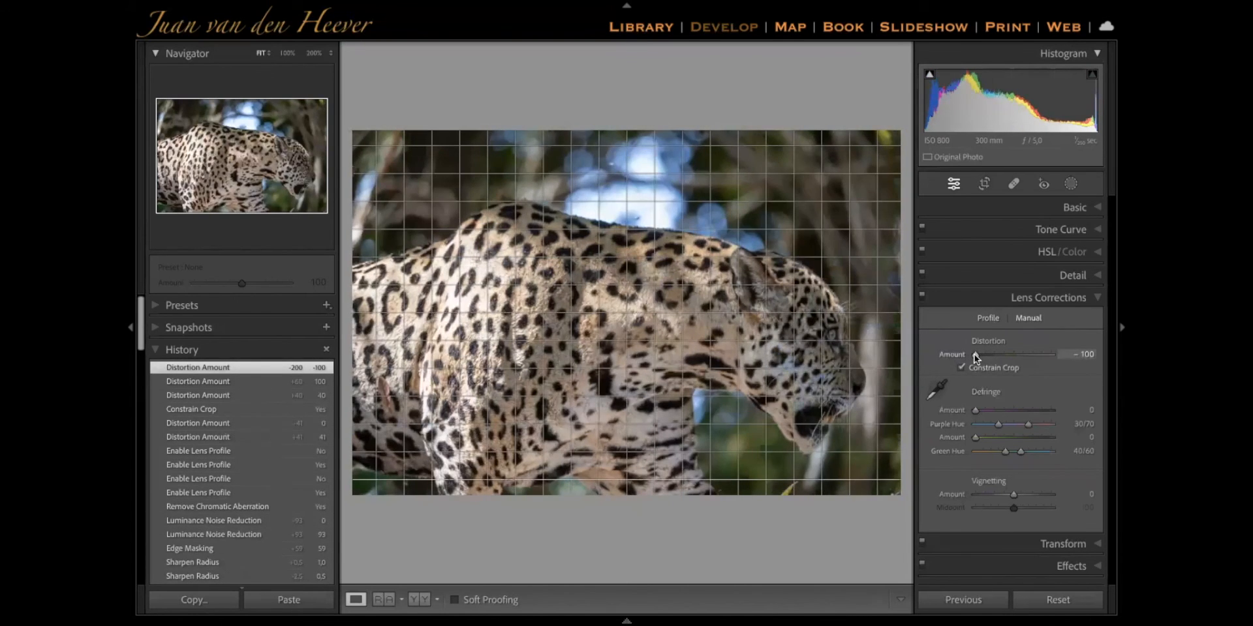
pyautogui.doubleClick(976, 355)
pyautogui.click(960, 368)
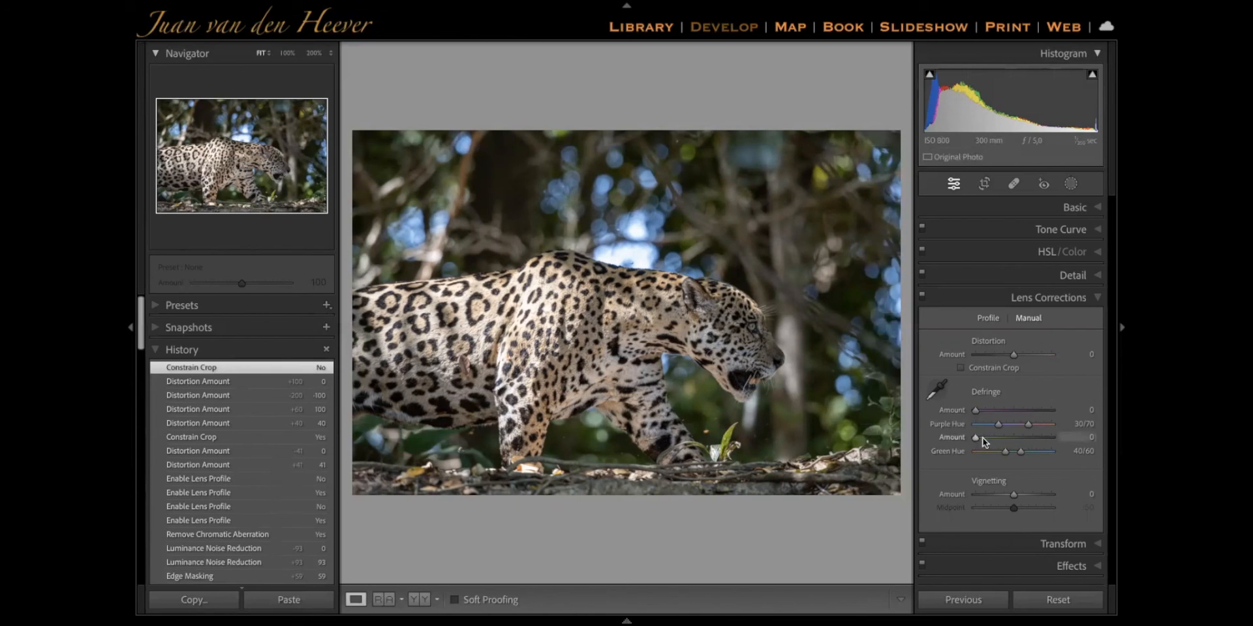
# Try purple defringing with Amount 4 and Purple Hue 22/70 on the leopard's head at 100% zoom, and reset it
pyautogui.moveTo(979, 424); pyautogui.dragTo(1028, 425)
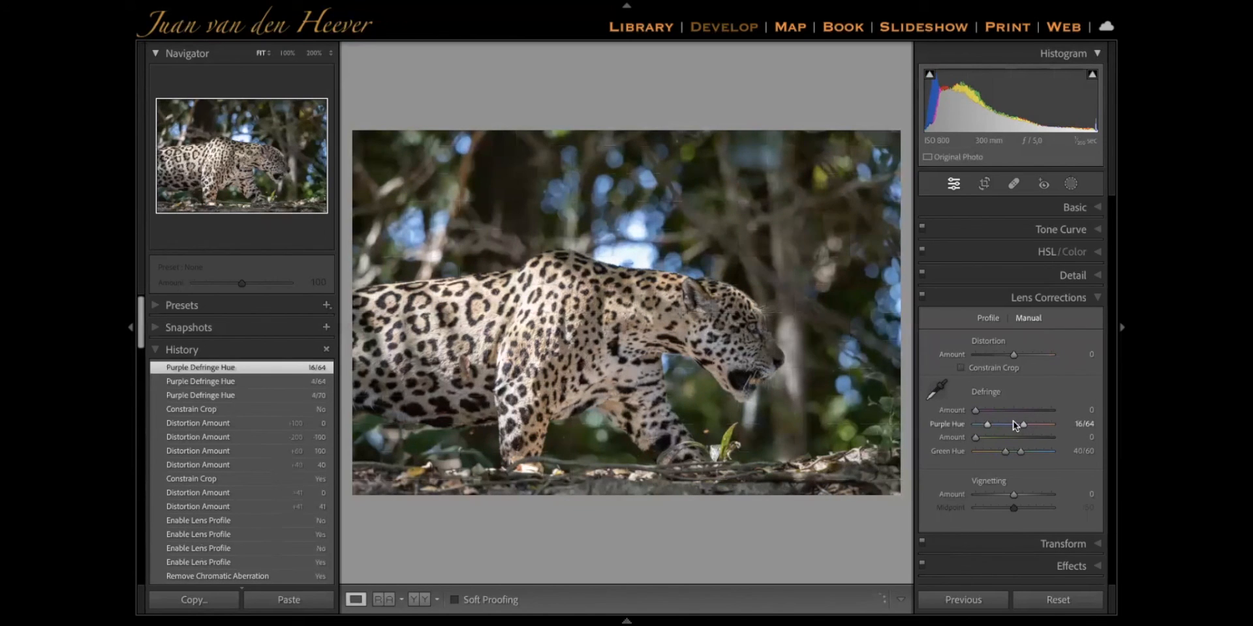
pyautogui.click(990, 411)
pyautogui.click(726, 325)
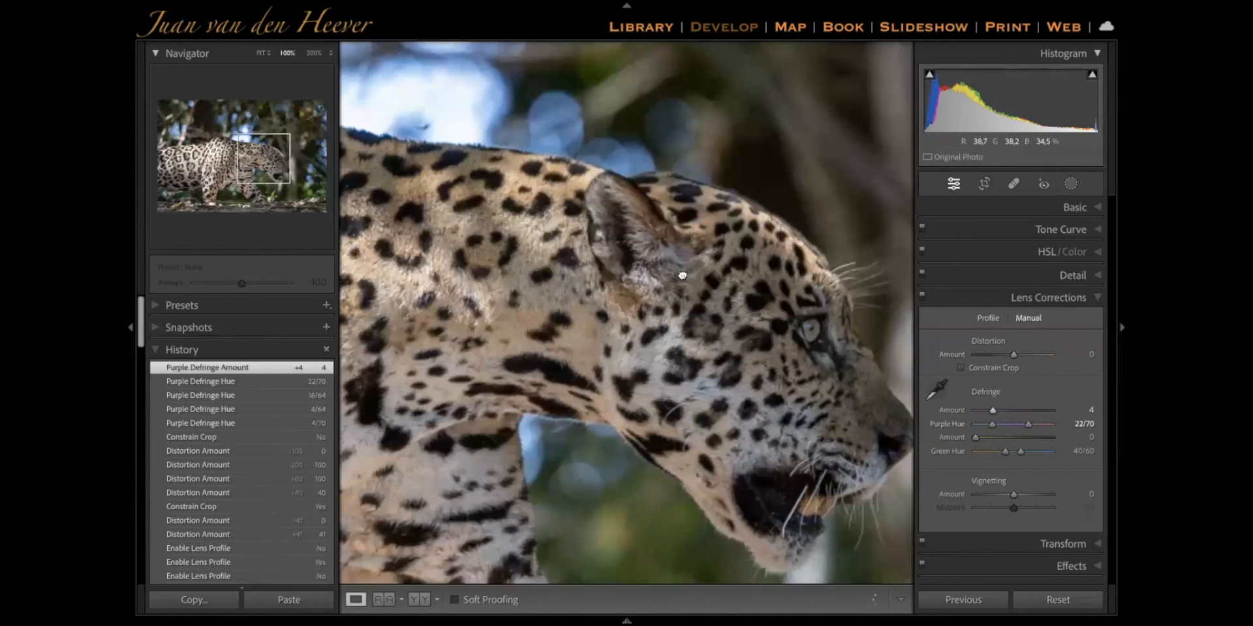
pyautogui.moveTo(683, 276); pyautogui.dragTo(647, 243)
pyautogui.click(988, 318)
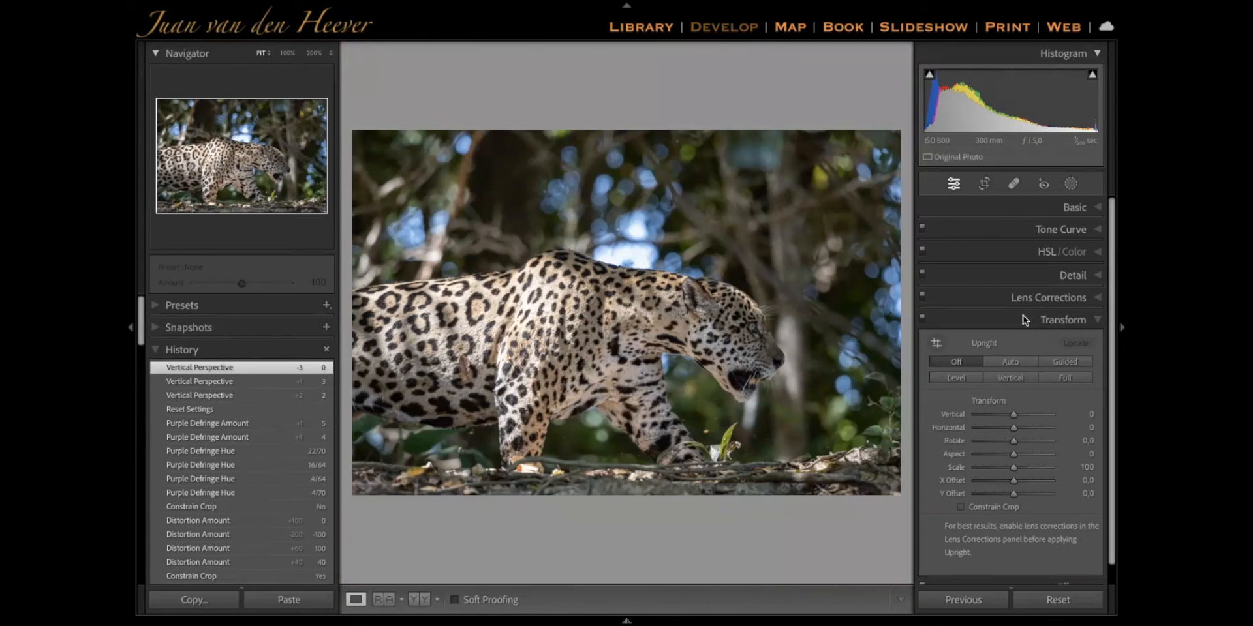
pyautogui.click(1024, 320)
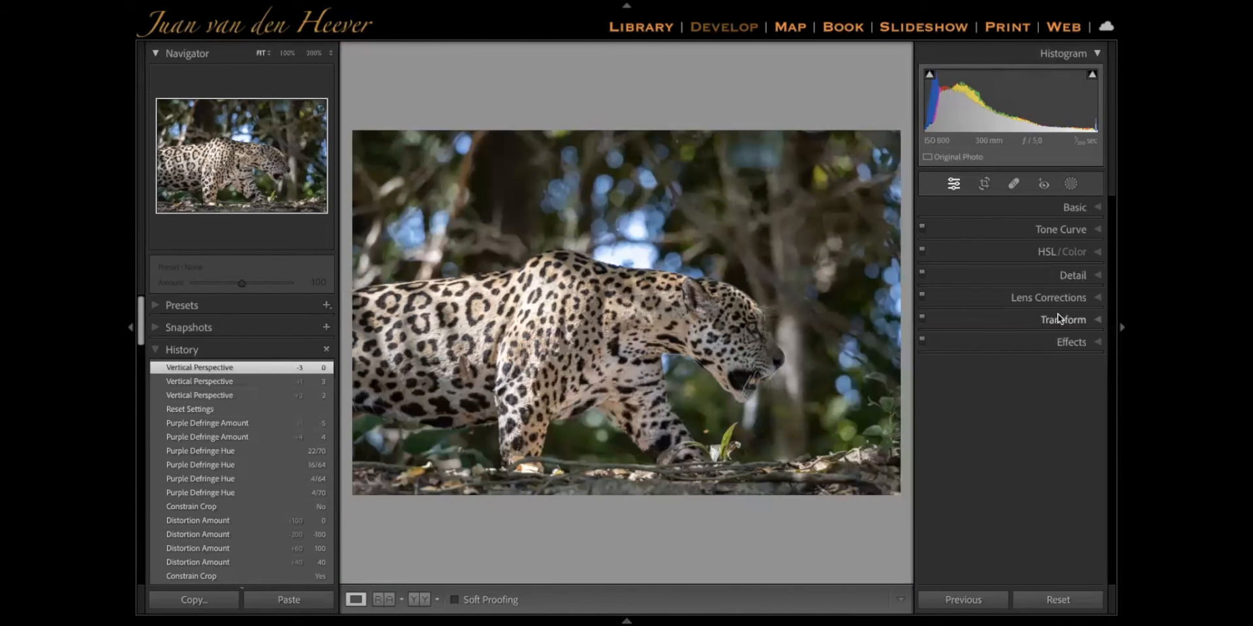
# Try the Transform Aspect at -77 and Rotate at +2.4 on the photo, and reset both to 0
pyautogui.click(1043, 319)
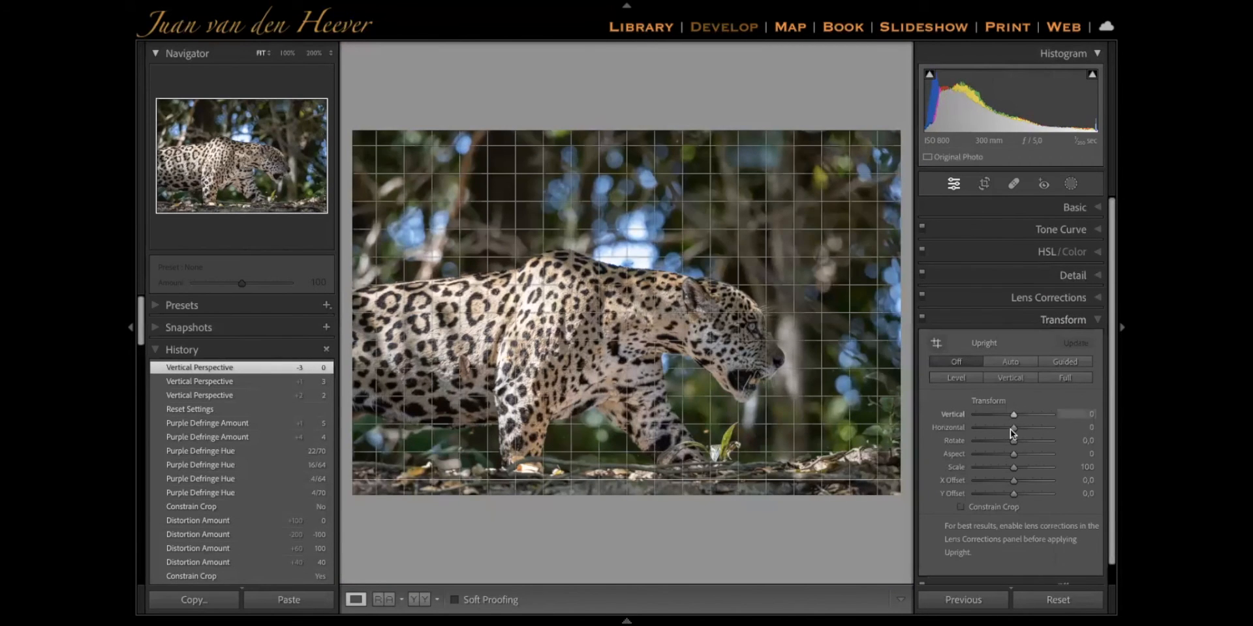
pyautogui.moveTo(1012, 455)
pyautogui.mouseDown()
pyautogui.moveTo(981, 456)
pyautogui.moveTo(1026, 443)
pyautogui.mouseUp()
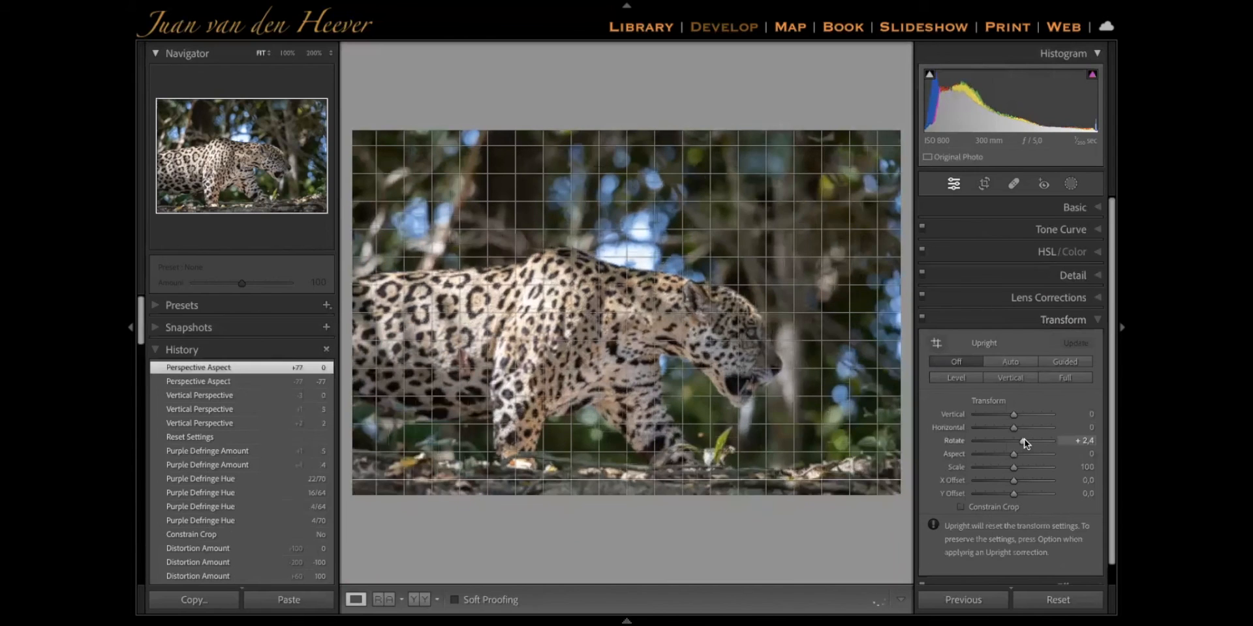
pyautogui.doubleClick(1025, 443)
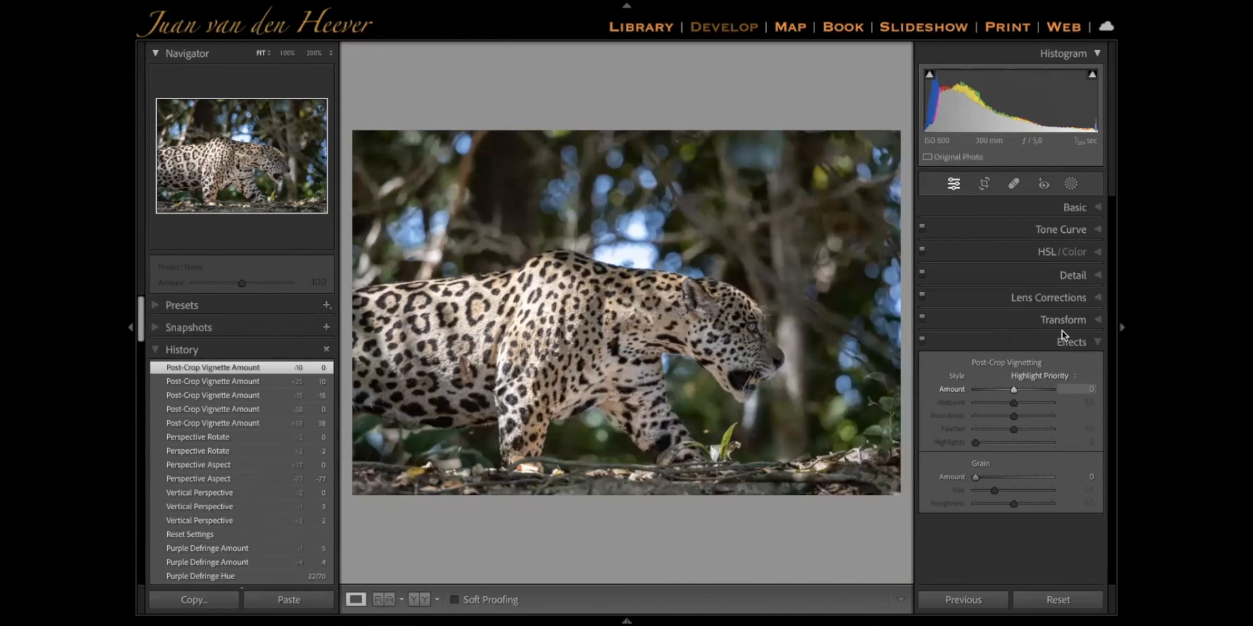
pyautogui.click(1064, 334)
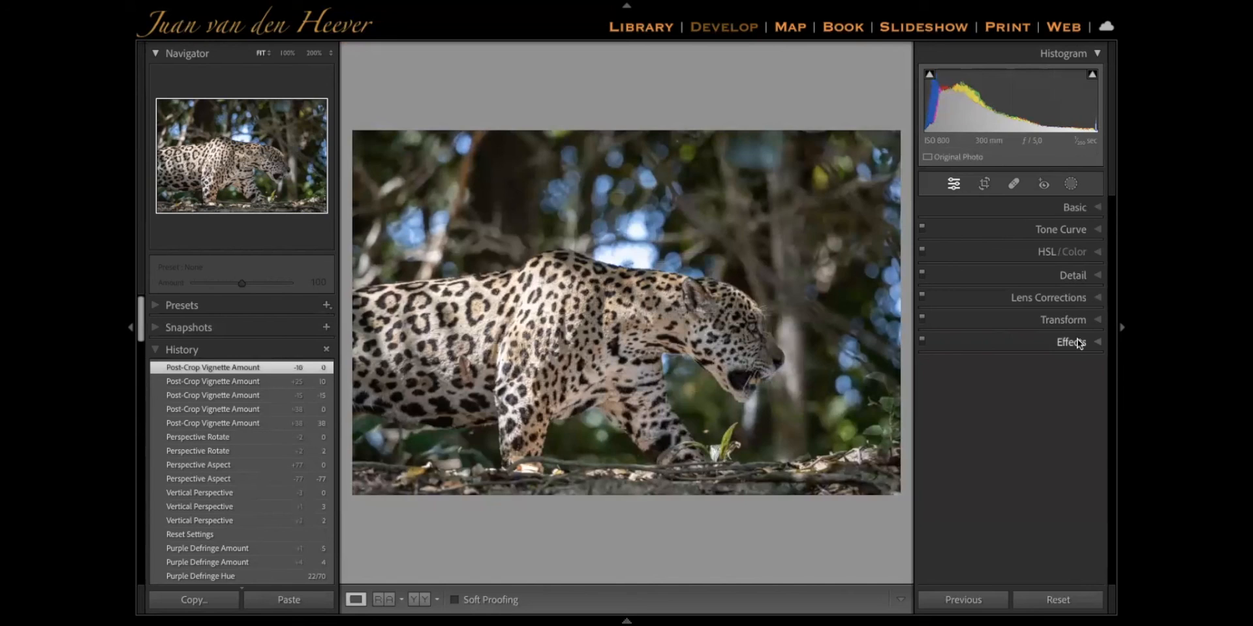
# Try the Post-Crop Vignetting Amount at +11, -100, -20 and +3 in Highlight Priority style, and reset it to 0
pyautogui.click(988, 342)
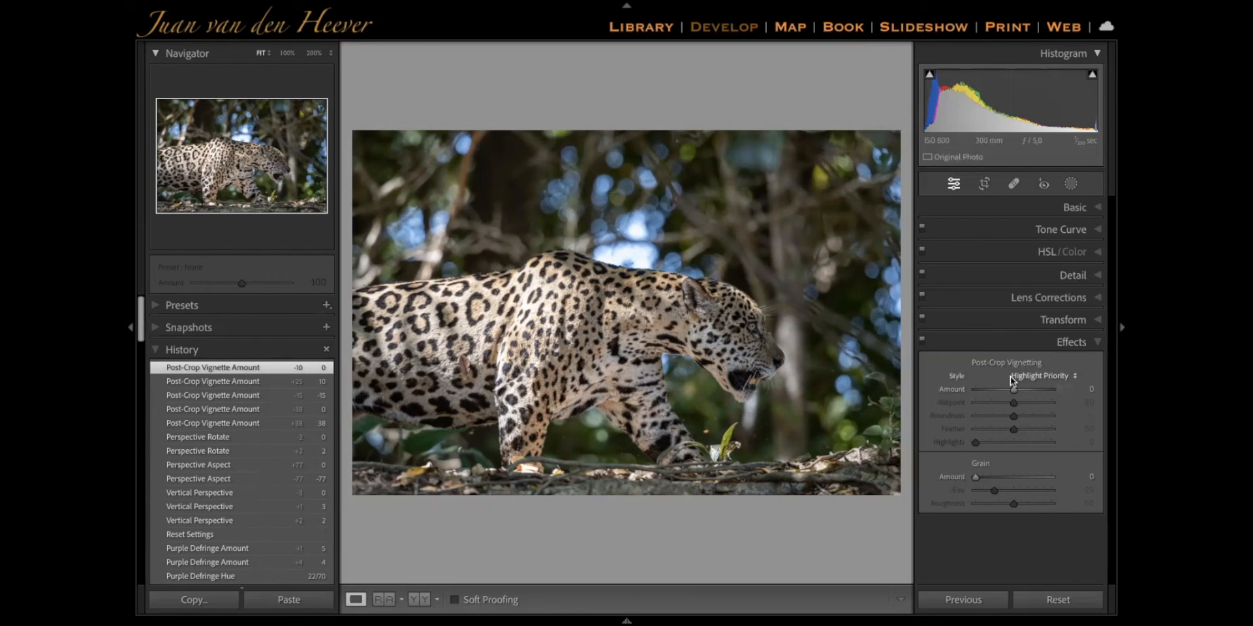
pyautogui.moveTo(1015, 395)
pyautogui.mouseDown()
pyautogui.moveTo(989, 393)
pyautogui.moveTo(1029, 397)
pyautogui.mouseUp()
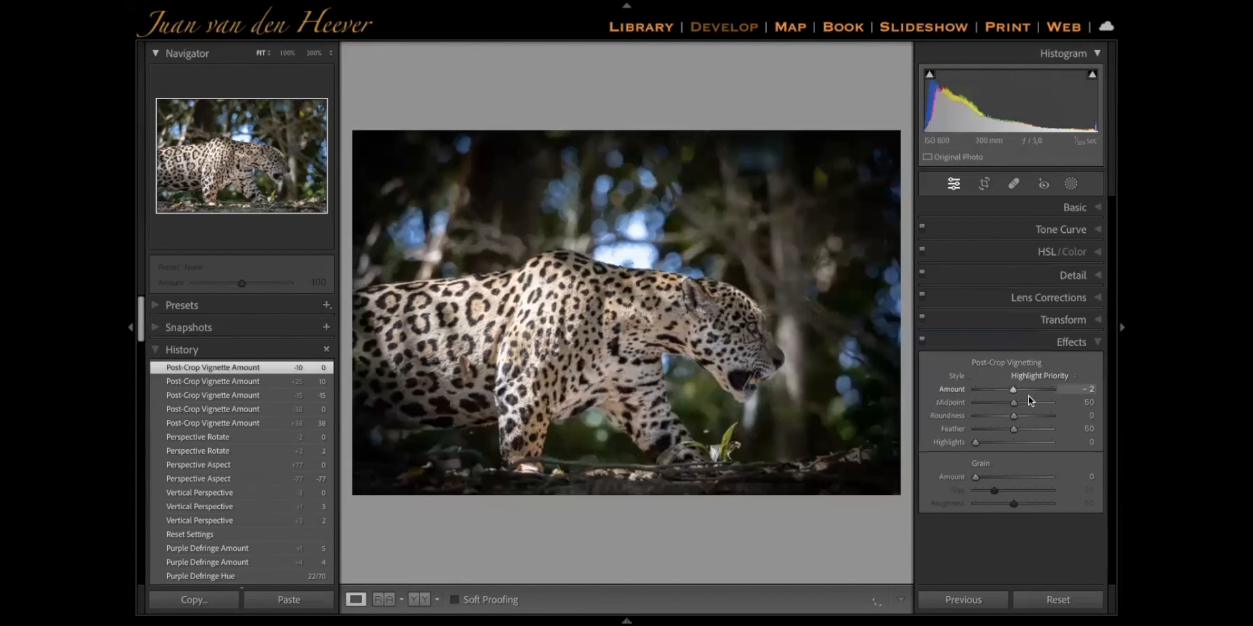
pyautogui.click(1017, 394)
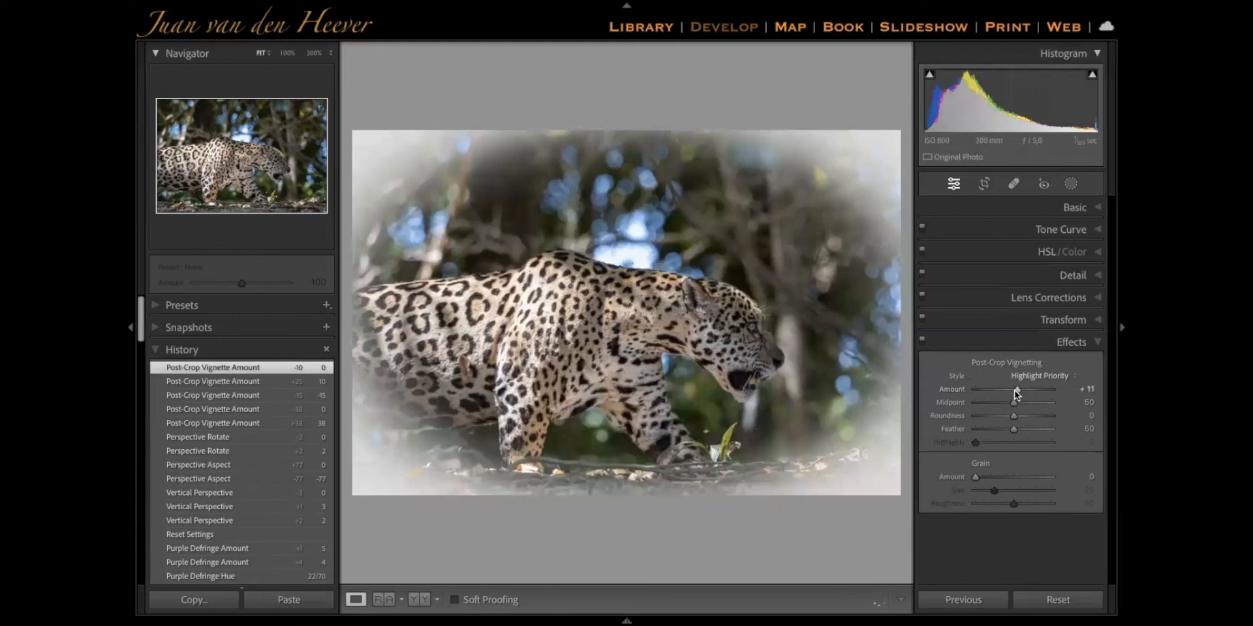
pyautogui.doubleClick(1015, 391)
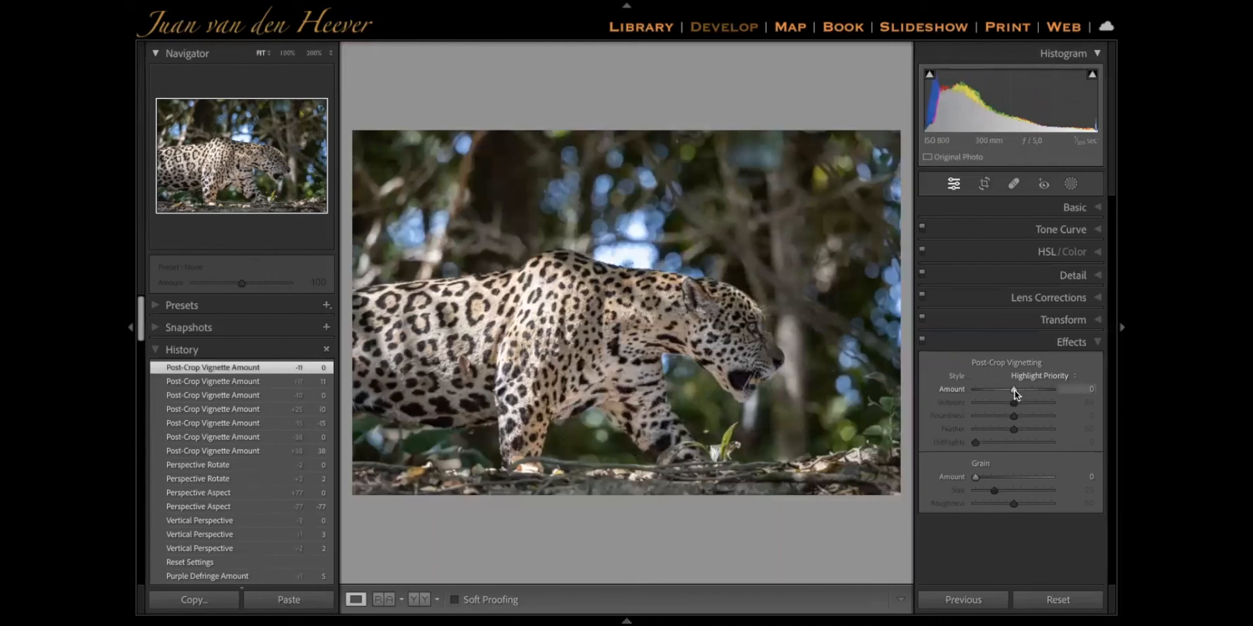
pyautogui.moveTo(1016, 395); pyautogui.dragTo(628, 321)
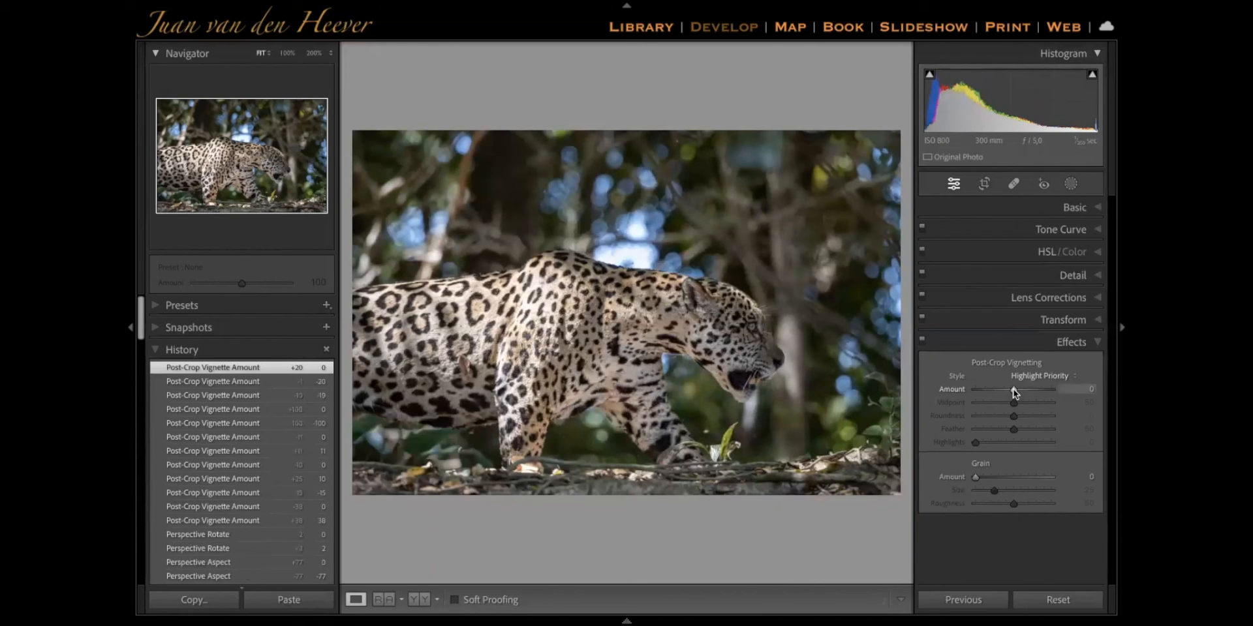
pyautogui.moveTo(1013, 389); pyautogui.dragTo(1014, 393)
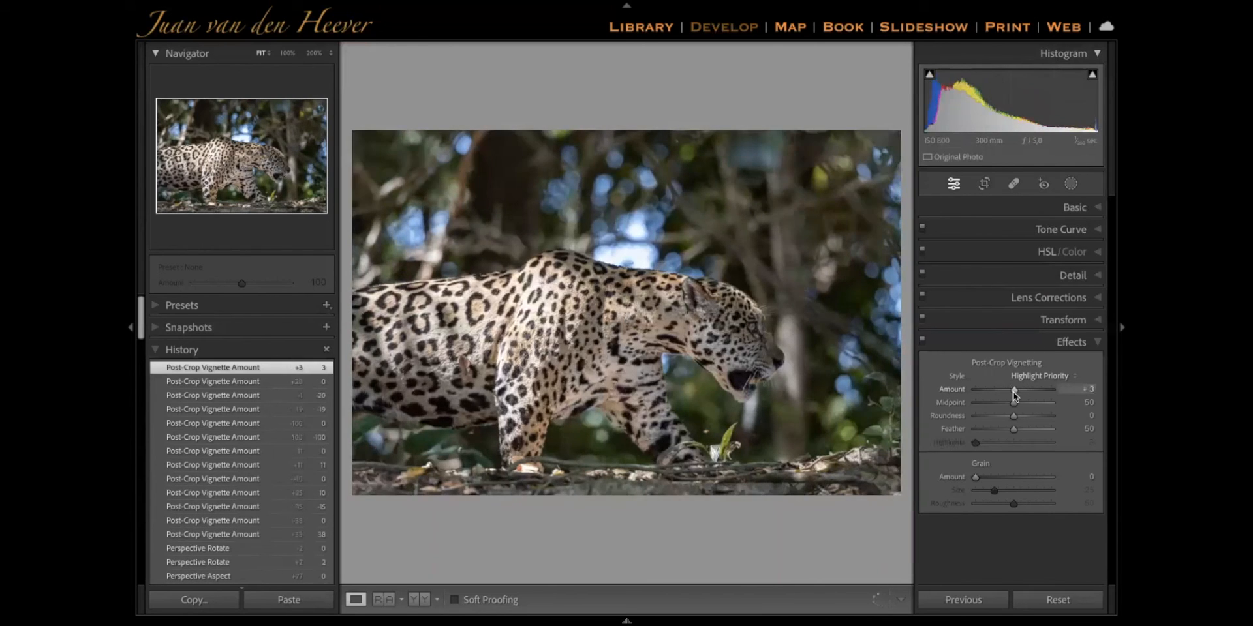
pyautogui.doubleClick(1014, 391)
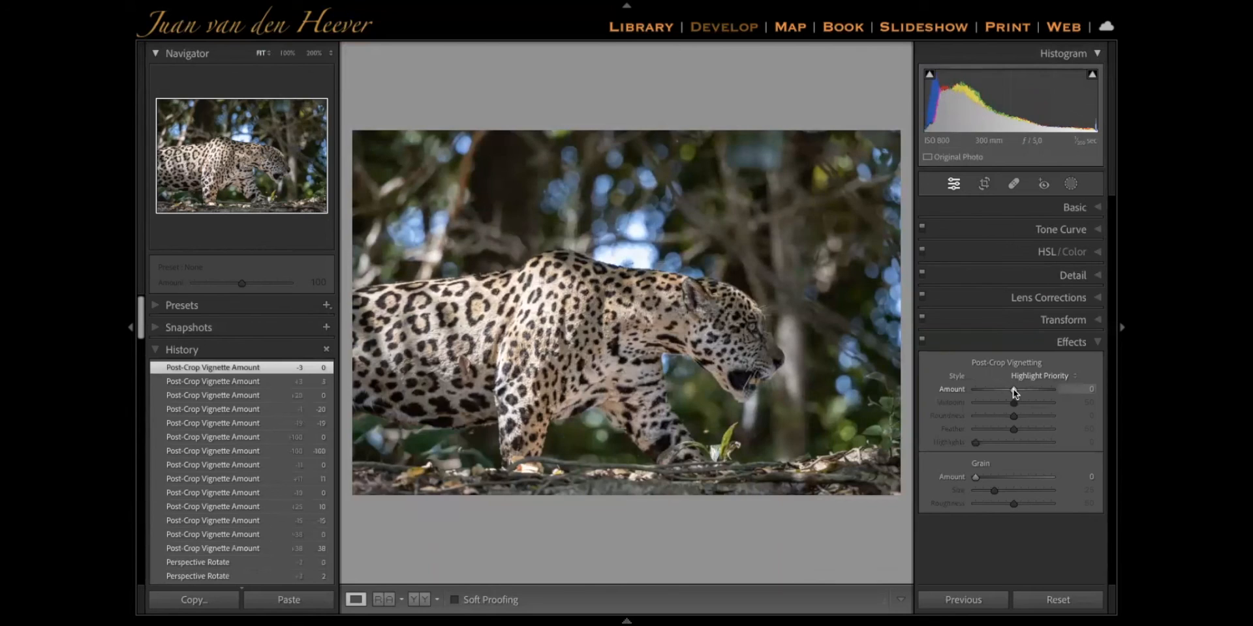
# Nudge the vignette Amount through small darkening and brightening values around 0, and set it to -98
pyautogui.moveTo(1013, 391); pyautogui.dragTo(1012, 390)
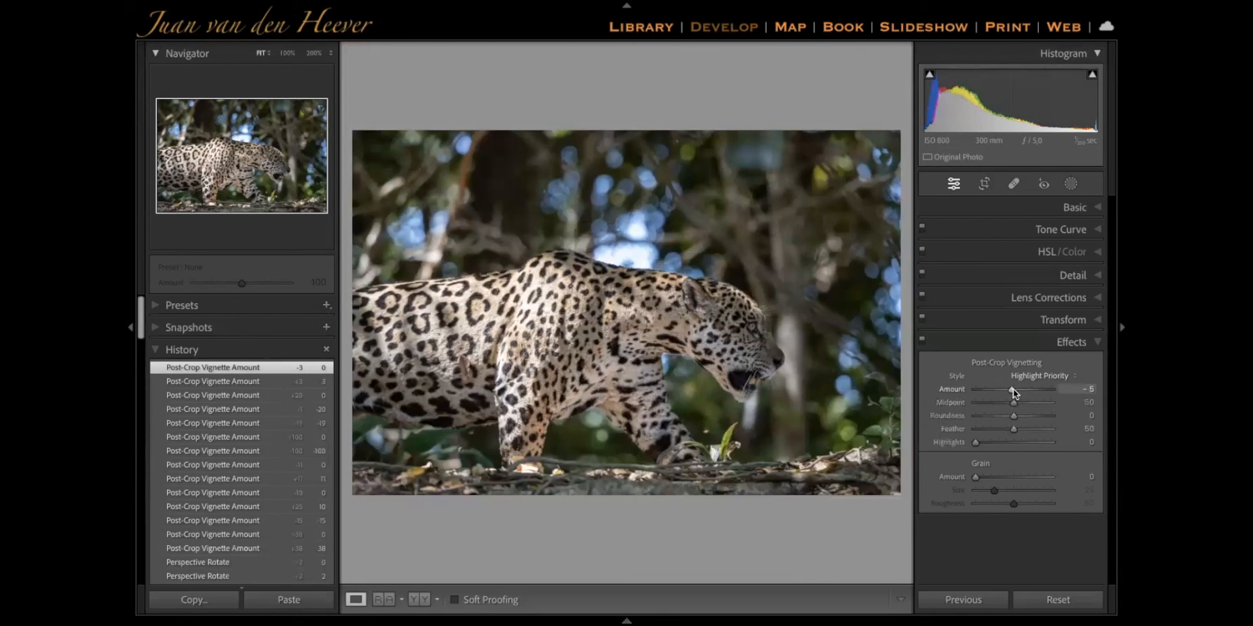
pyautogui.press('Down')
pyautogui.press('Down')
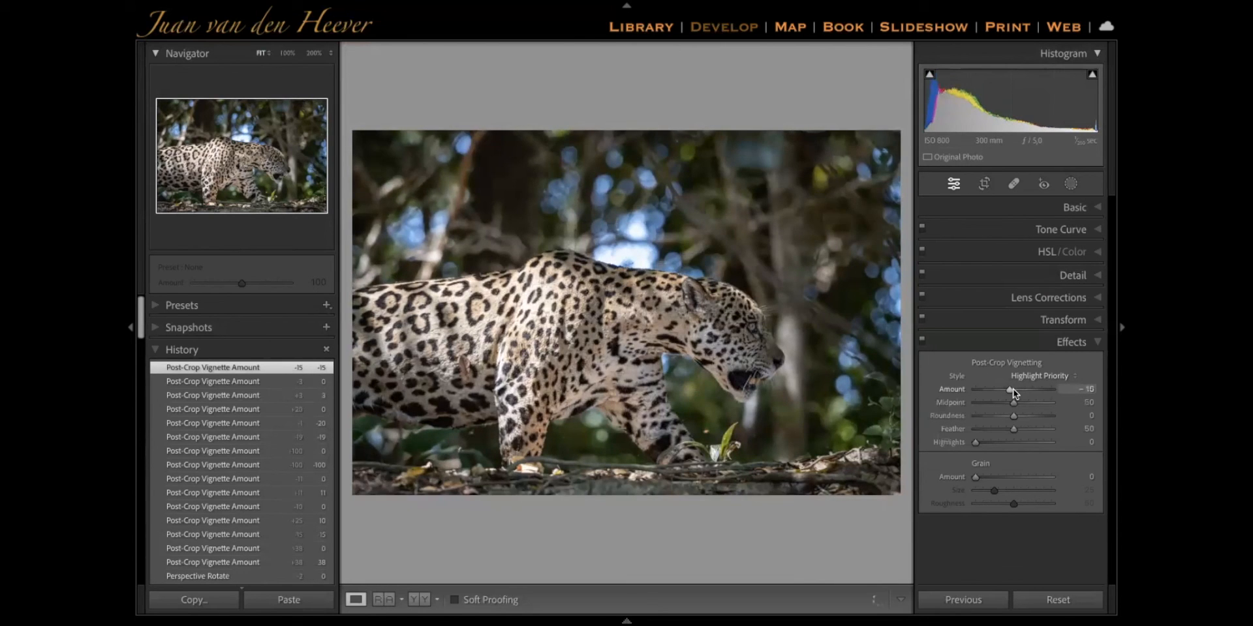
pyautogui.press('Up')
pyautogui.press('Up')
pyautogui.press('Up')
pyautogui.press('Up')
pyautogui.press('Up')
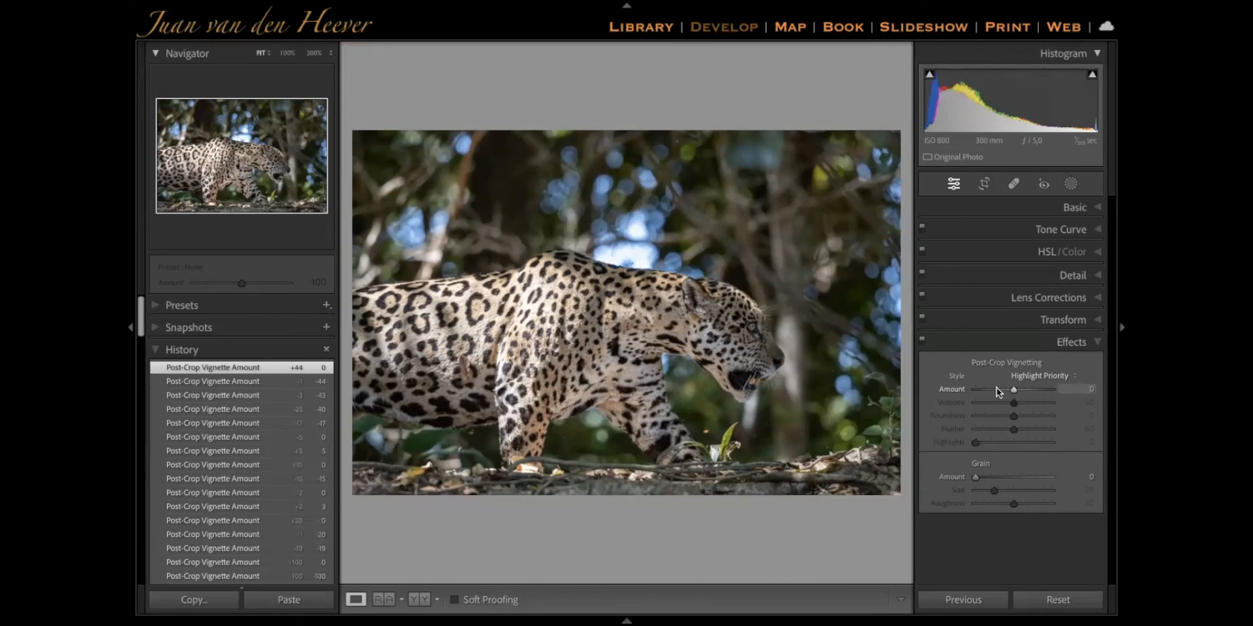
pyautogui.press('Down')
pyautogui.press('Down')
pyautogui.press('Down')
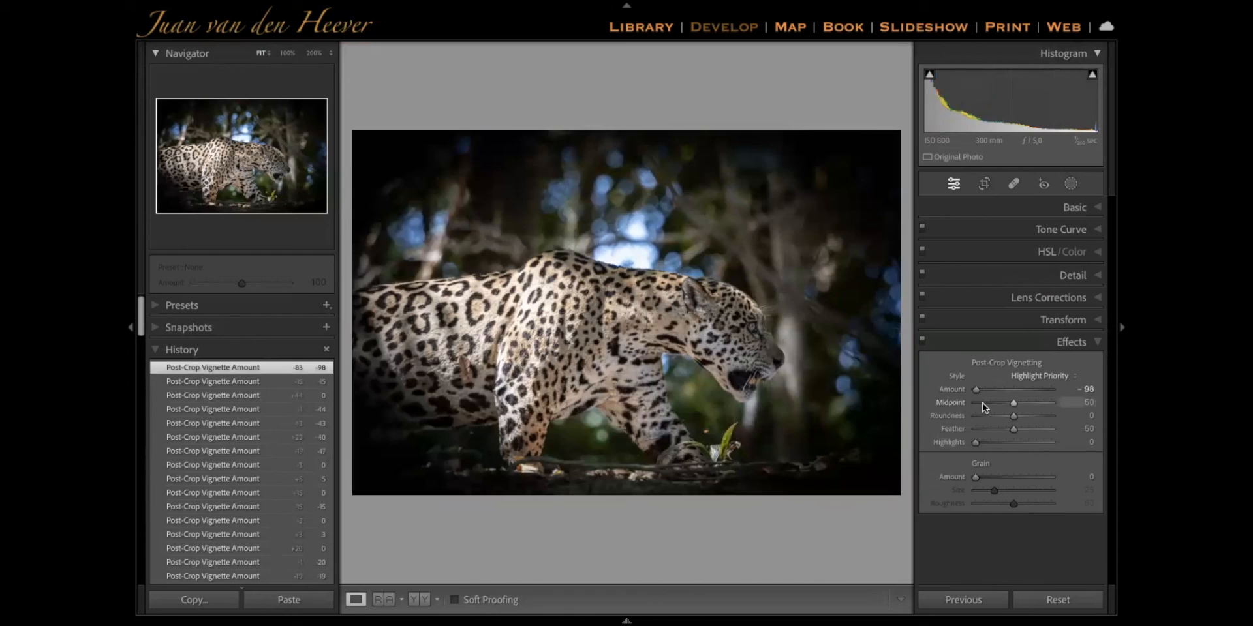
# Try the vignette Midpoint at 24 and Roundness at -100, resetting them to 50 and 0
pyautogui.click(983, 404)
pyautogui.moveTo(1033, 410); pyautogui.dragTo(992, 403)
pyautogui.doubleClick(993, 403)
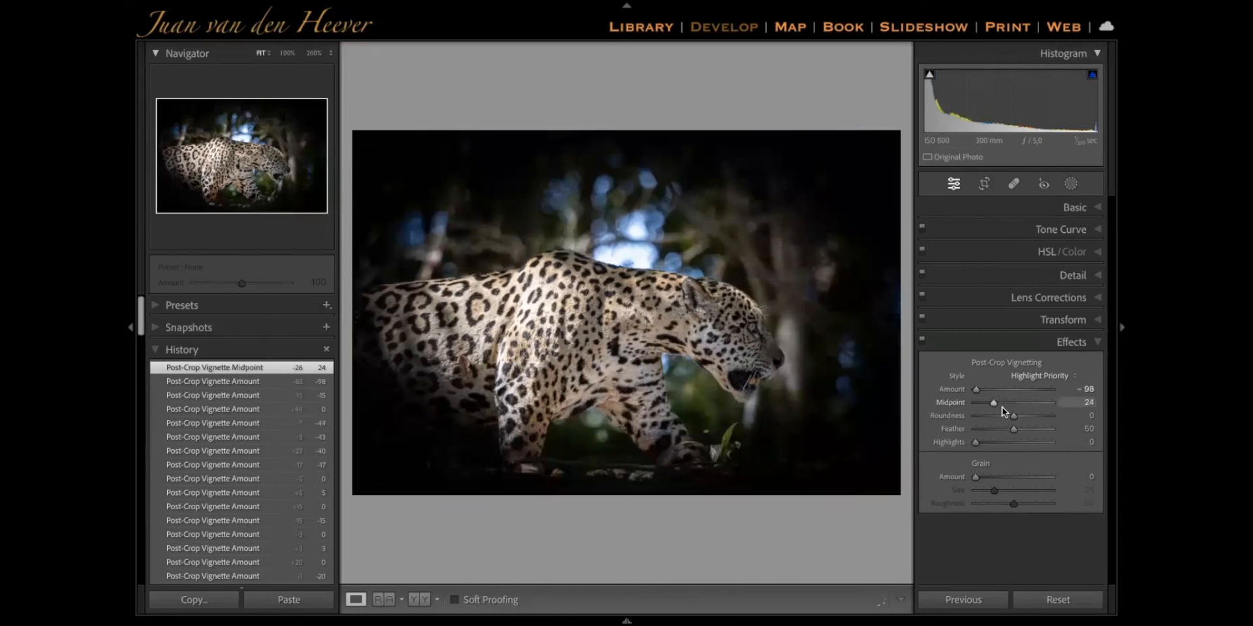
pyautogui.click(974, 415)
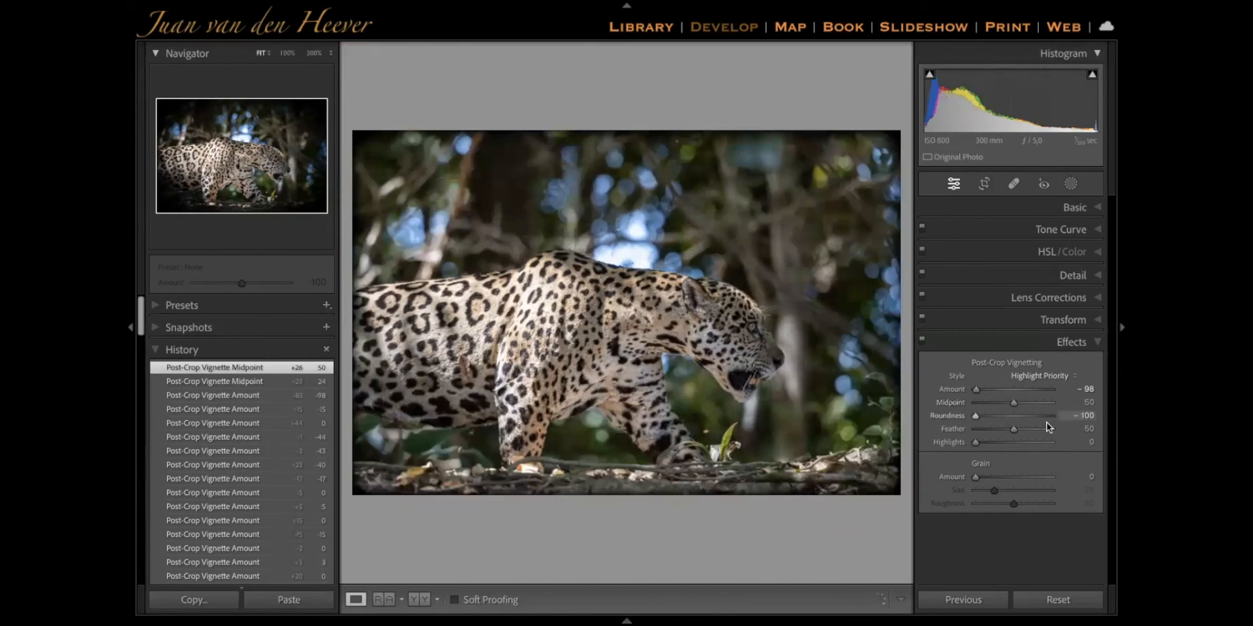
pyautogui.moveTo(1048, 423); pyautogui.dragTo(1021, 430)
pyautogui.doubleClick(1014, 417)
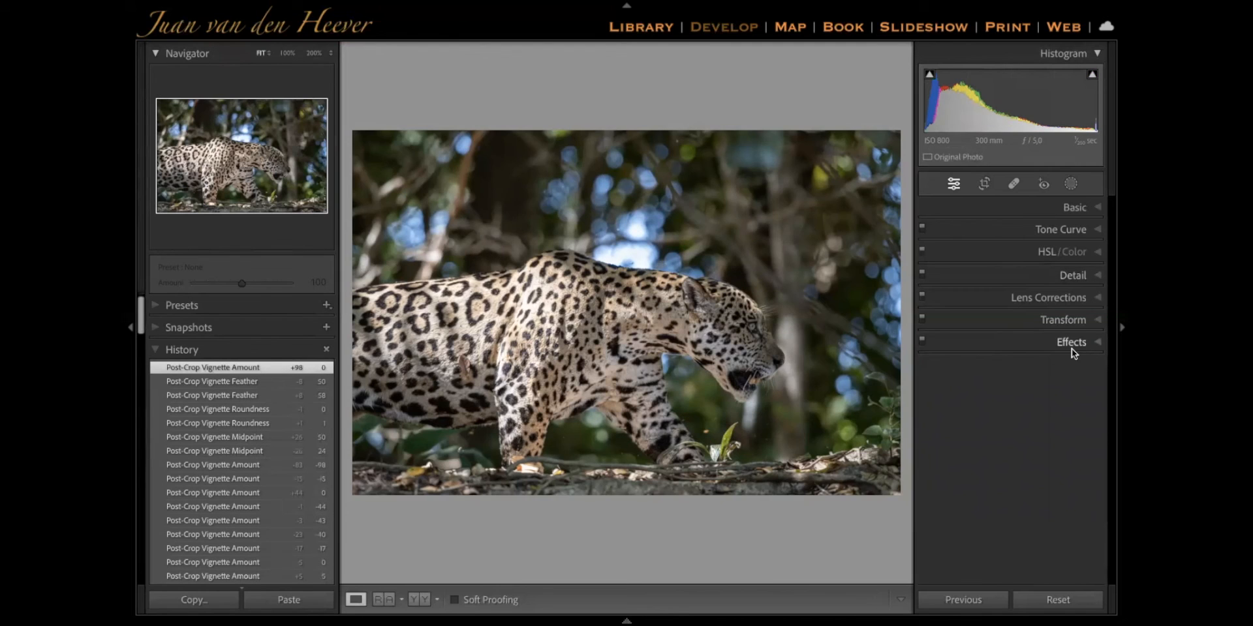